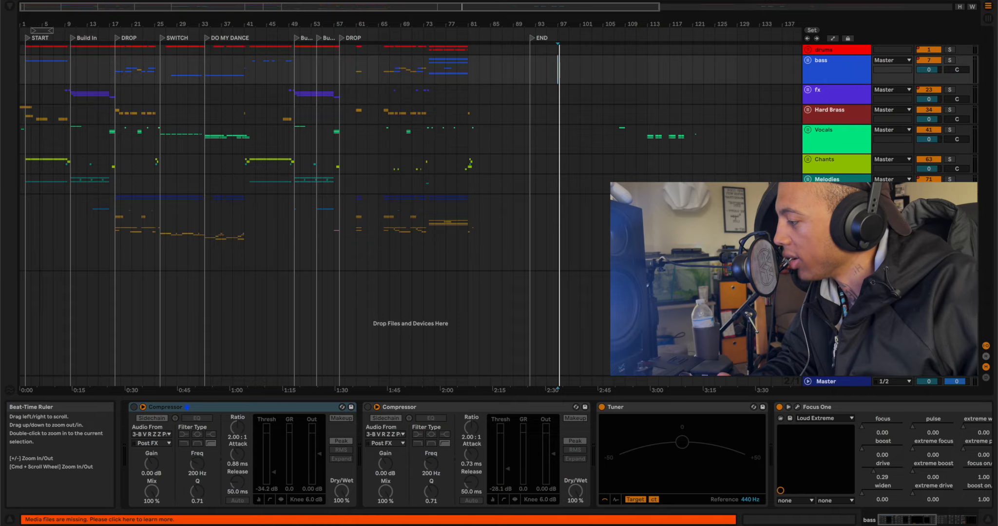
Play the full arrangement from the first Build In marker through the drop and into the SWITCH section.
scroll(57, 66, "left", 2)
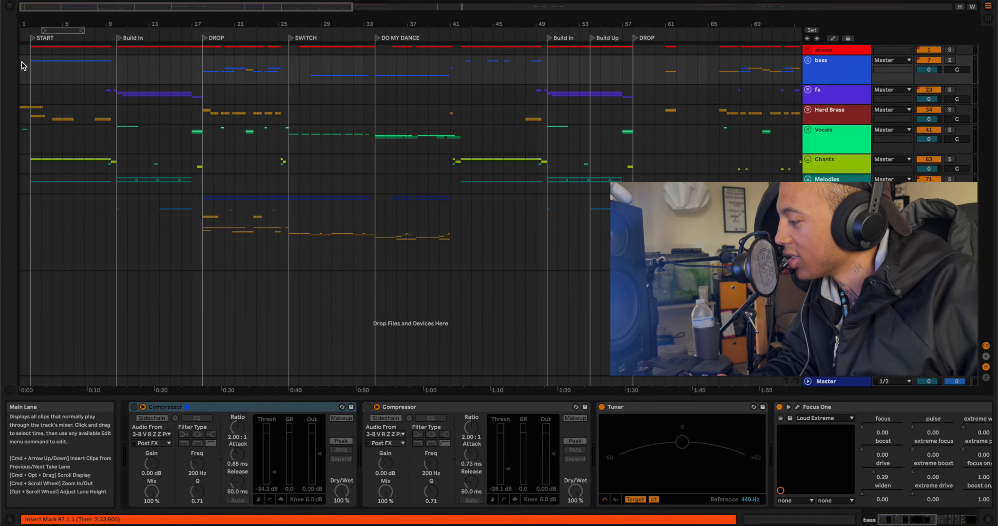
left_click(119, 67)
key("space")
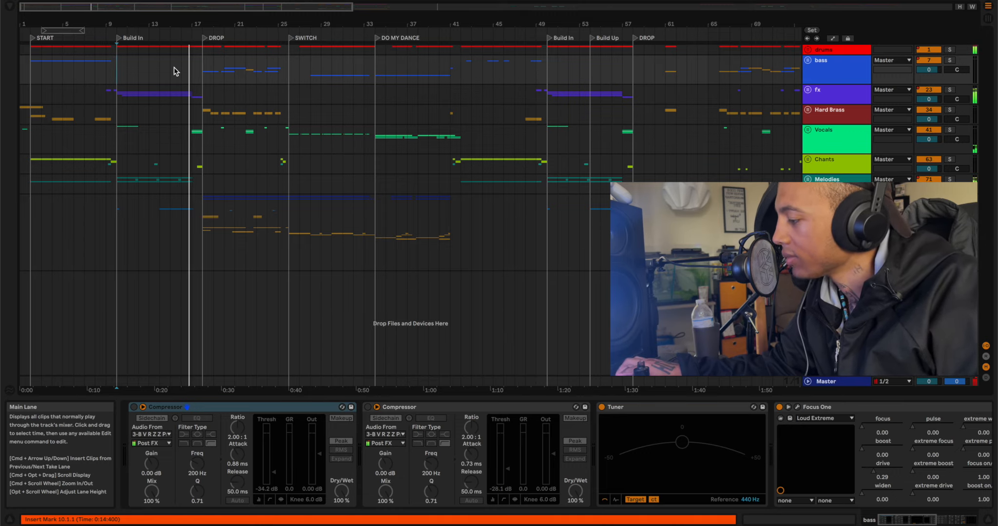
key("space")
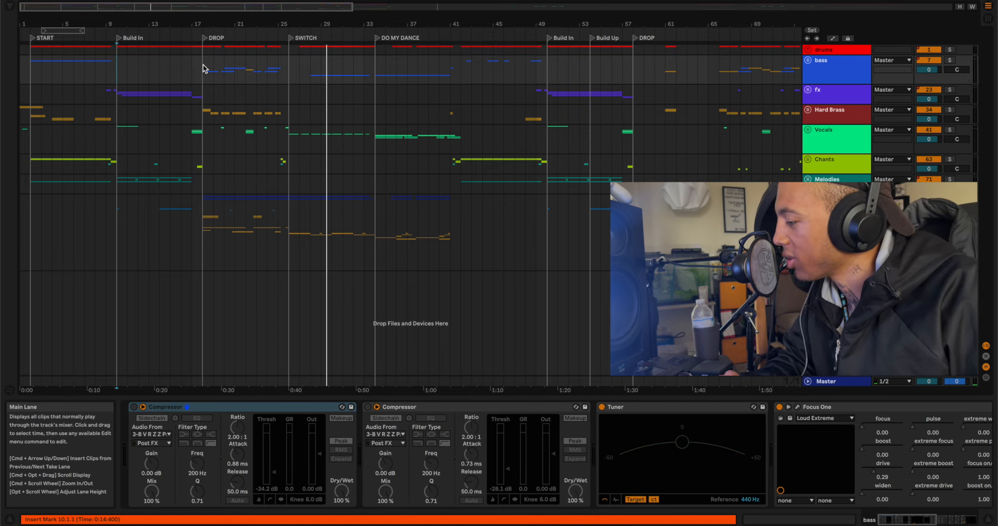
Solo the drums group and play it from bar 17 through the drop and SWITCH sections.
left_click_drag(191, 24, 192, 73)
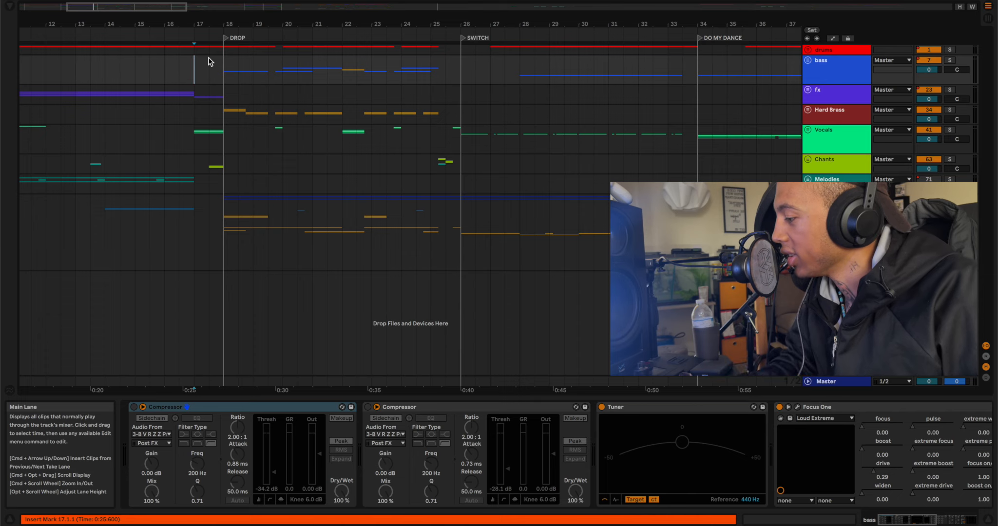
left_click(195, 48)
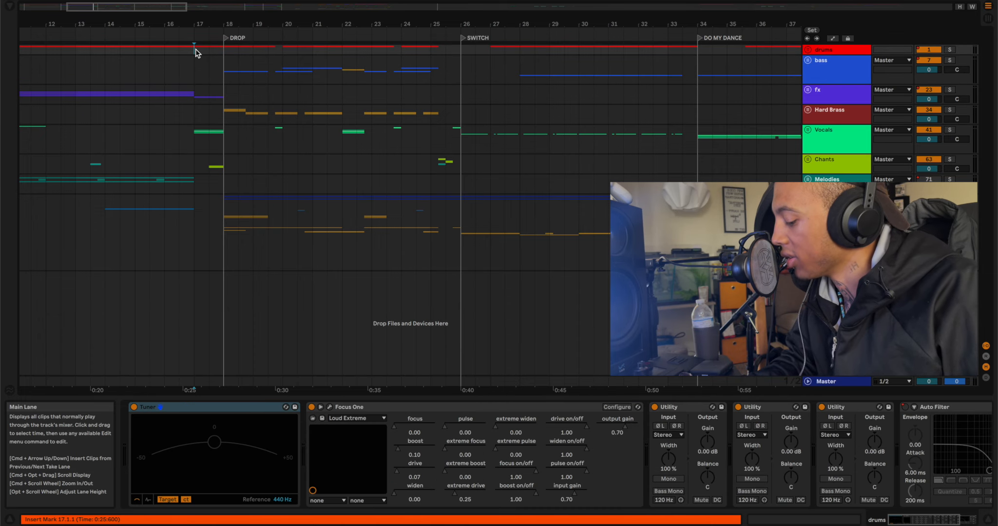
key("space")
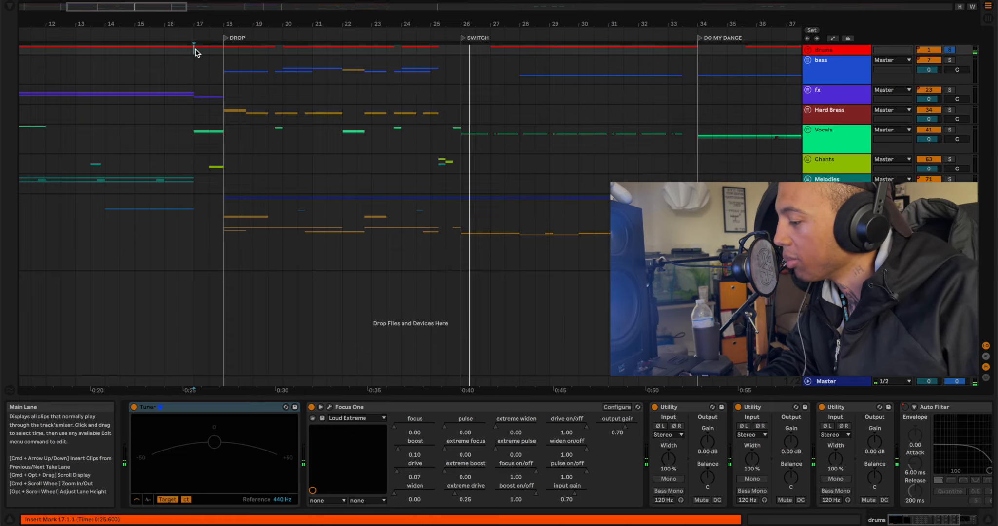
scroll(306, 89, "right", 3)
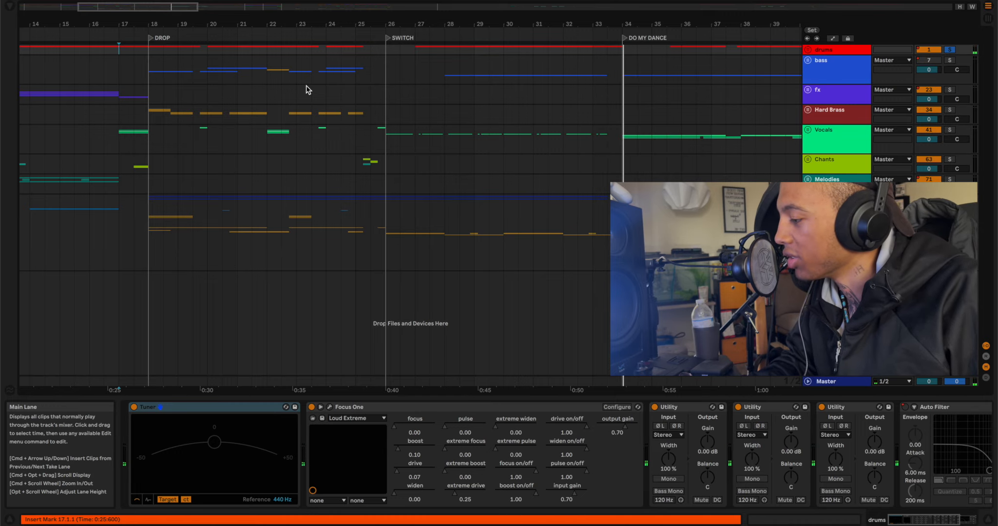
Solo only the bass group and play it from the DROP marker at bar 18, then from bar 28.
scroll(306, 86, "left", 2)
left_click(184, 69)
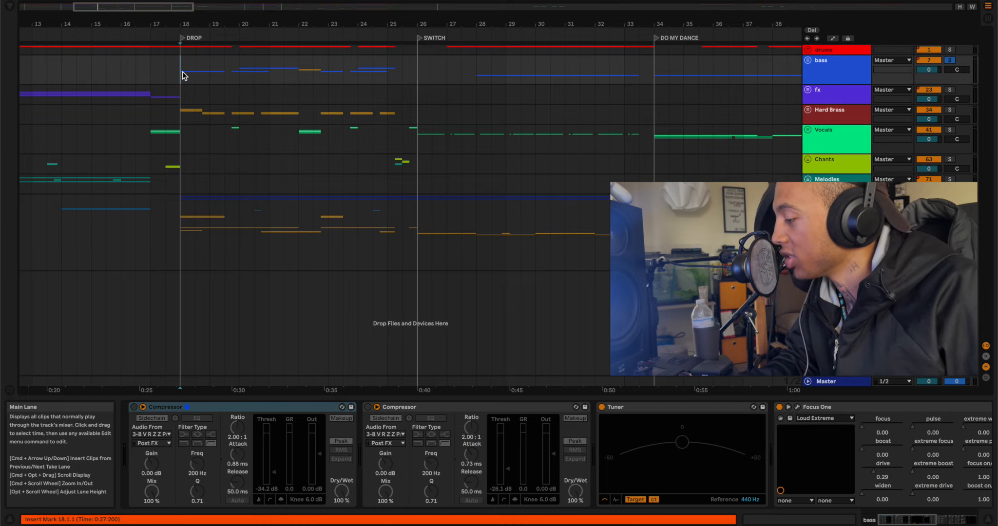
key("space")
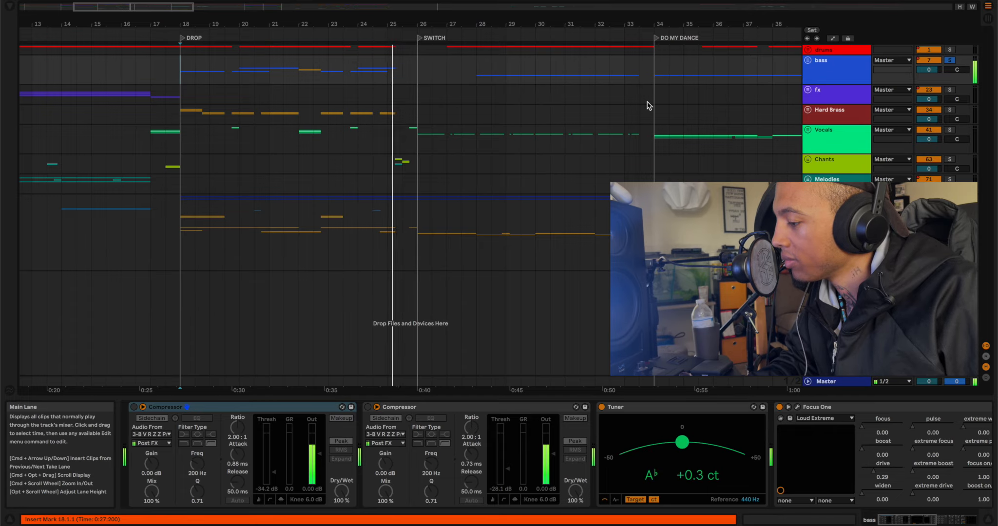
left_click(477, 69)
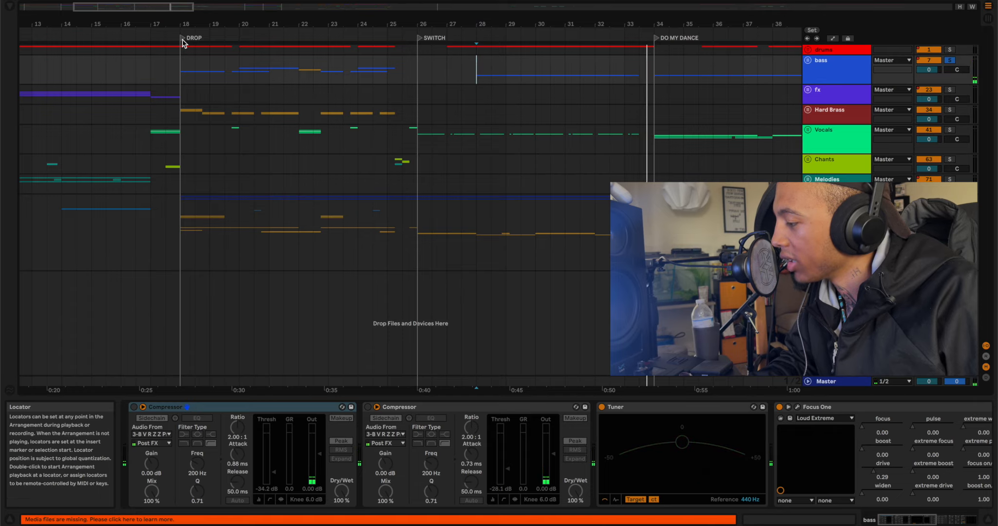
Solo the drums together with the bass and listen to both from bar 28 and from the DROP marker.
key("space")
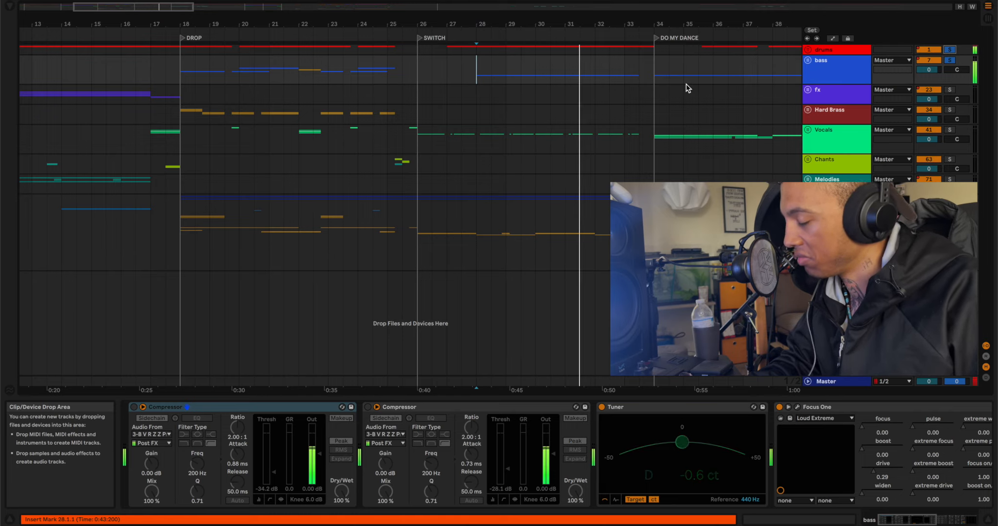
left_click(181, 50)
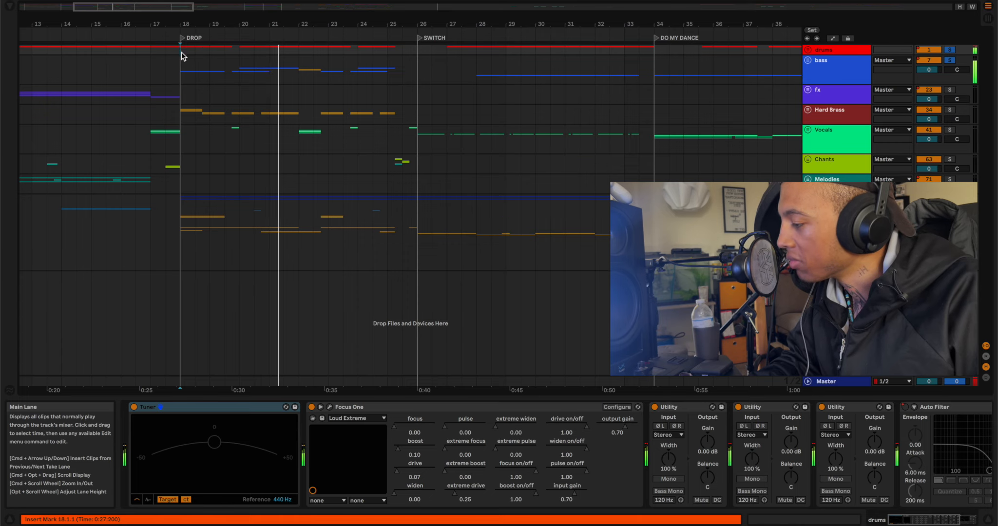
key("space")
Unfold the bass group's tracks at bar 18 to show the individual Hip-Hop Sub Bass clips in the drop.
left_click(180, 67)
key("u")
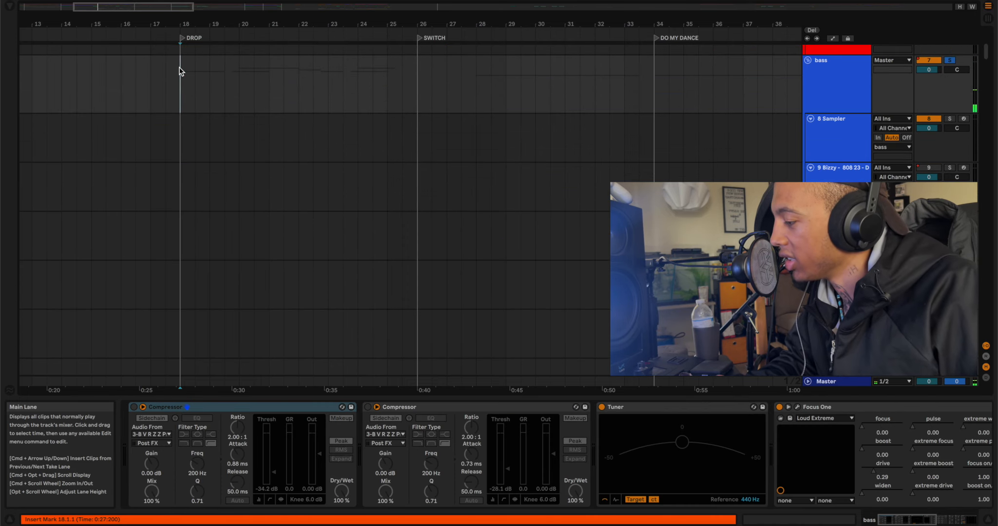
scroll(180, 68, "down", 6)
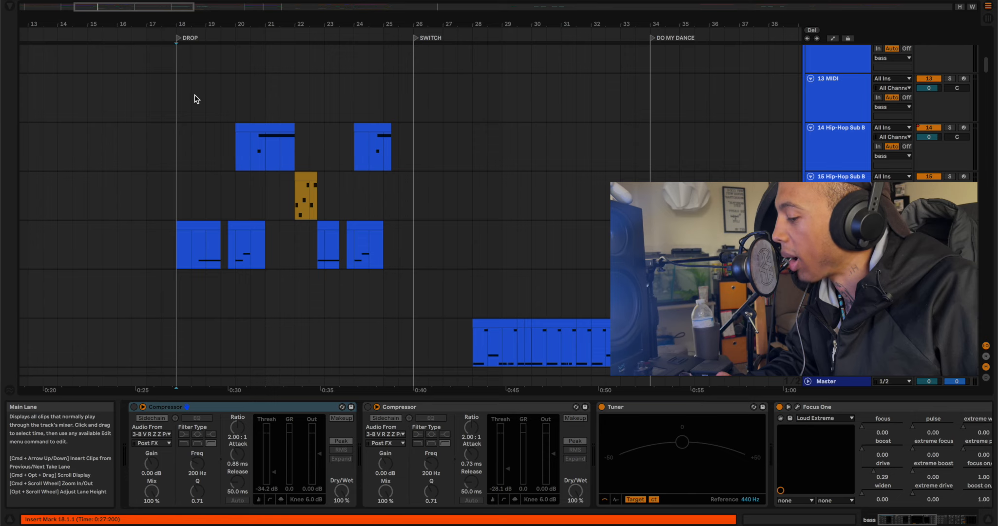
Audition the first sub bass clip on track 16 with EQ Eight's low-pass band 8 off and on.
left_click(191, 247)
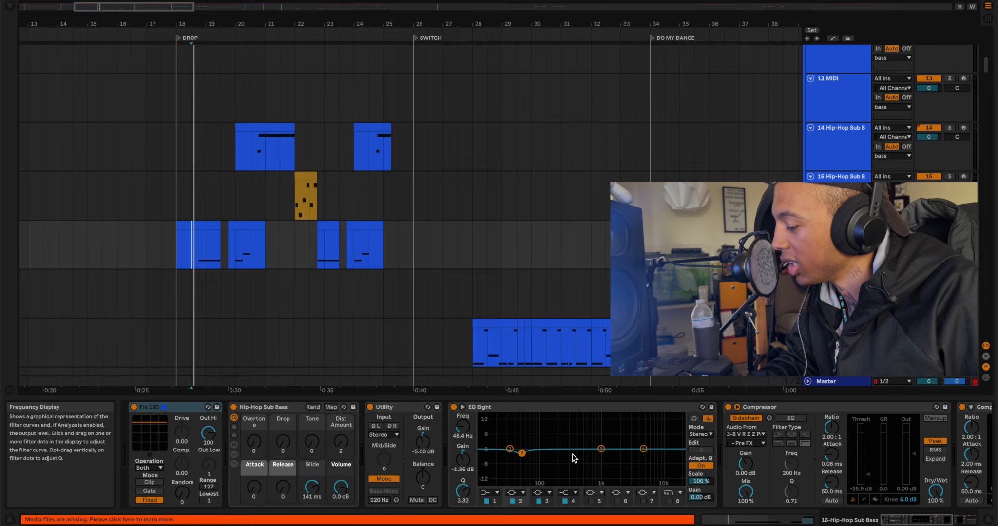
key("space")
key("space")
key("space")
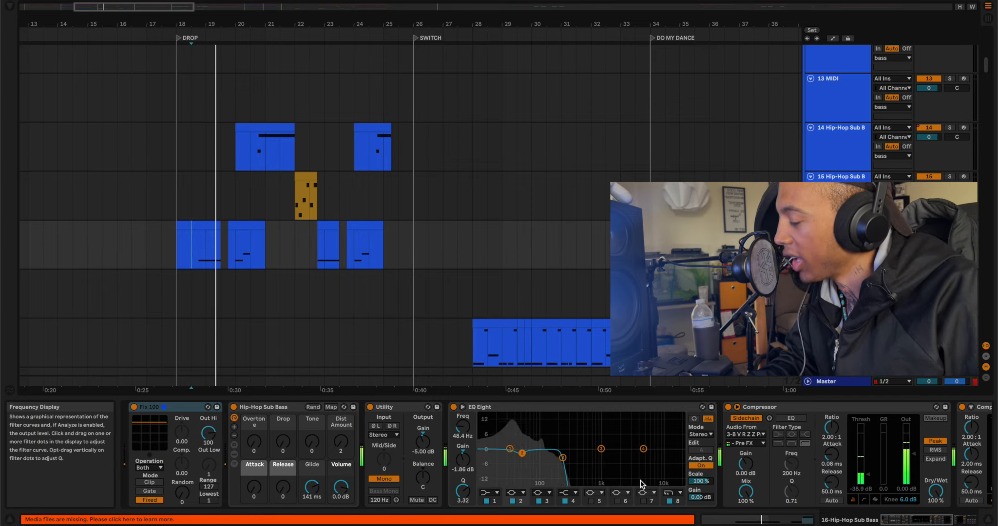
key("space")
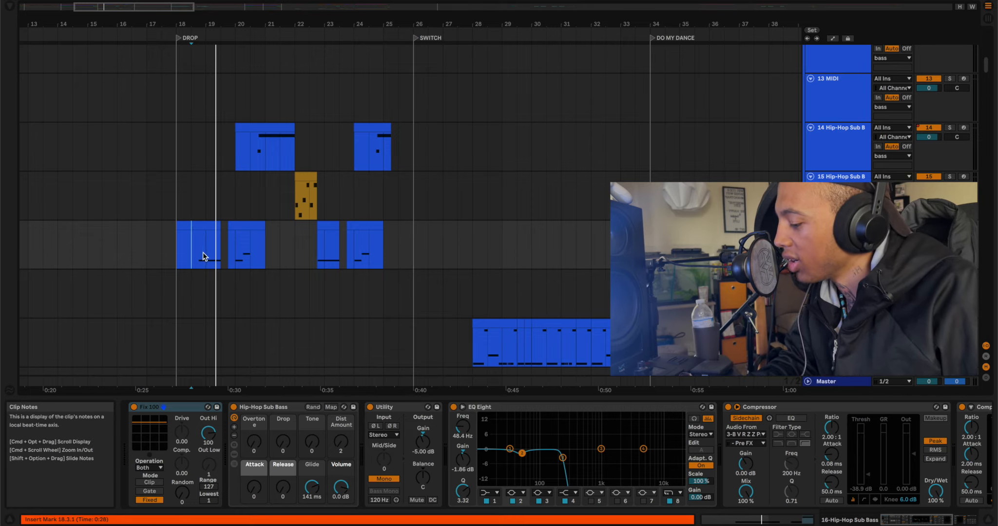
Play track 16 from its first clip while examining the sidechained Compressor's response in the device chain.
scroll(611, 462, "right", 5)
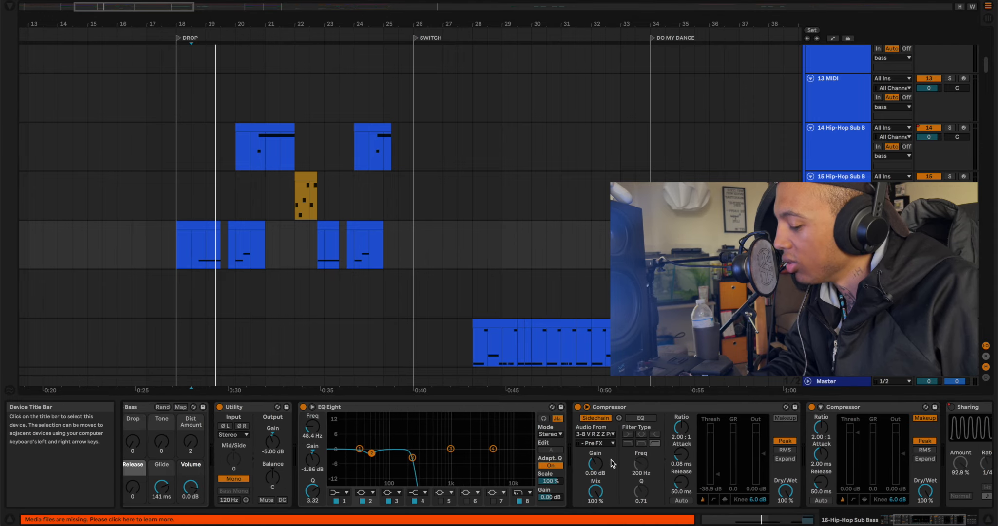
left_click(193, 244)
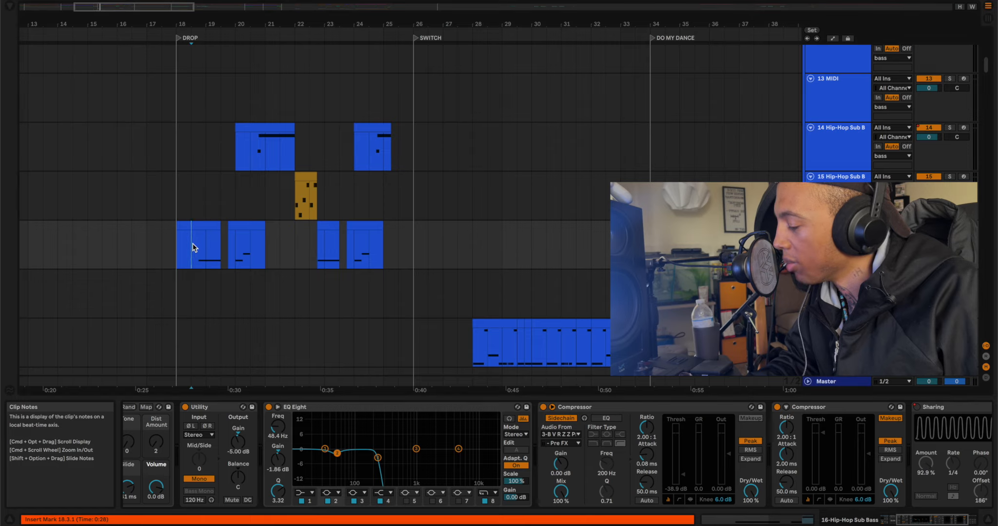
key("space")
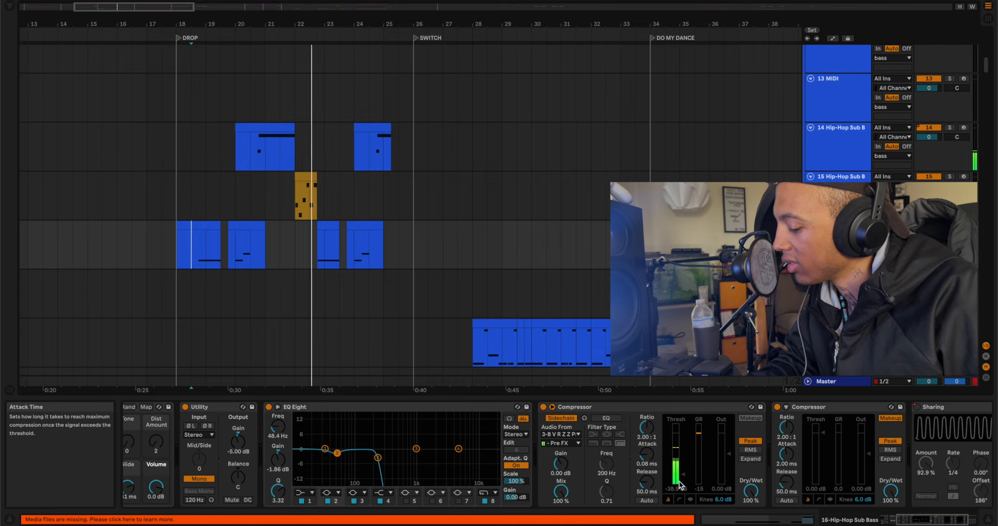
key("space")
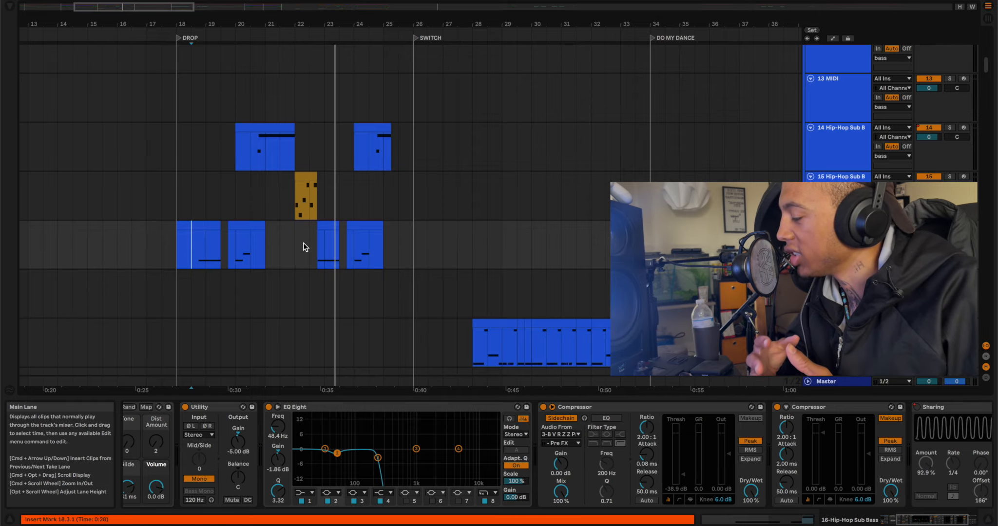
Play the orange clip on track 15 at bar 22 and examine its device chain up to the Sharing auto pan.
left_click(295, 196)
key("space")
key("space")
scroll(414, 432, "down", 5)
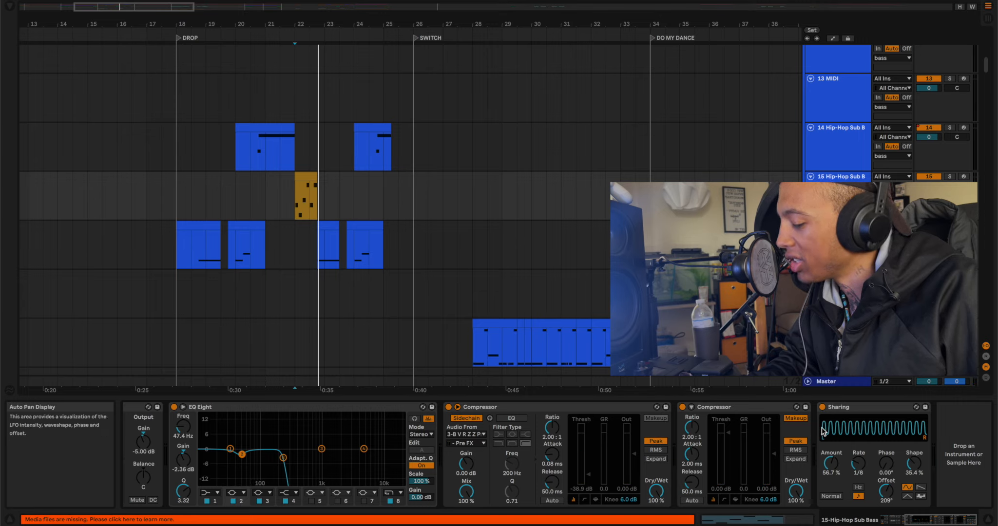
Compare the orange clip at bar 22 with the Sharing auto pan switched off and back on.
left_click(823, 408)
key("space")
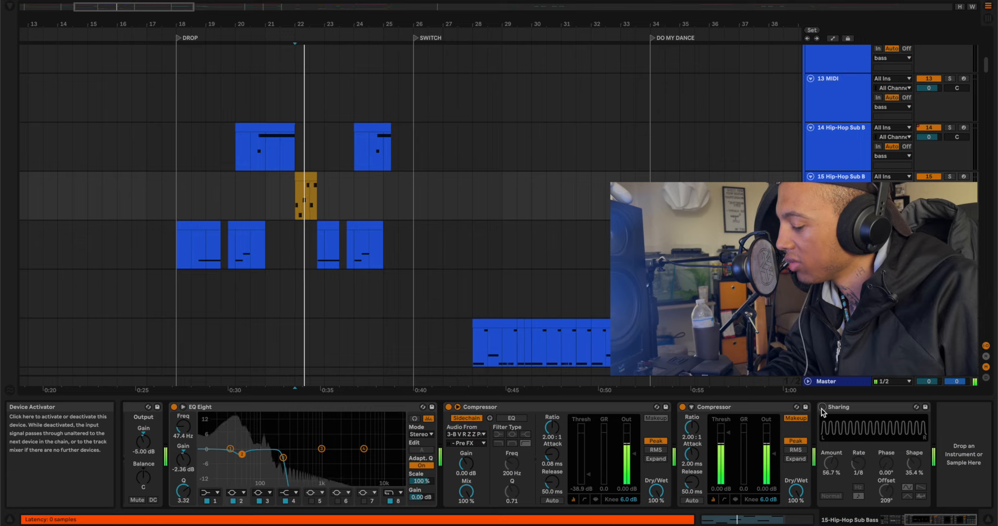
key("space")
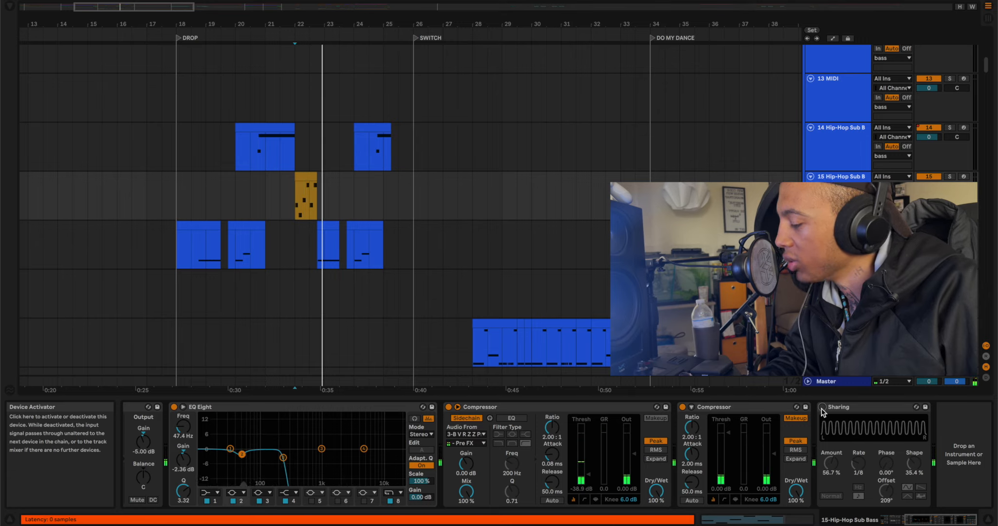
key("space")
left_click(823, 408)
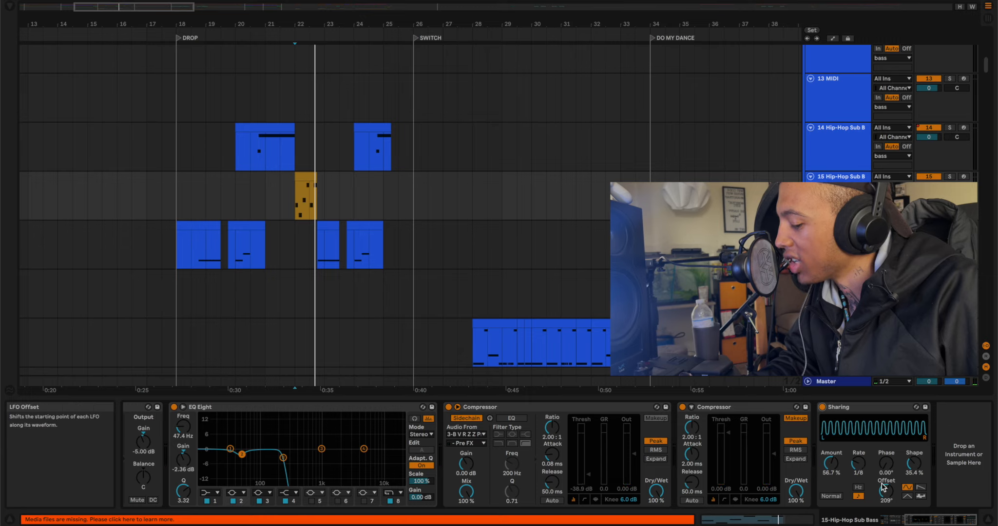
key("space")
key("space")
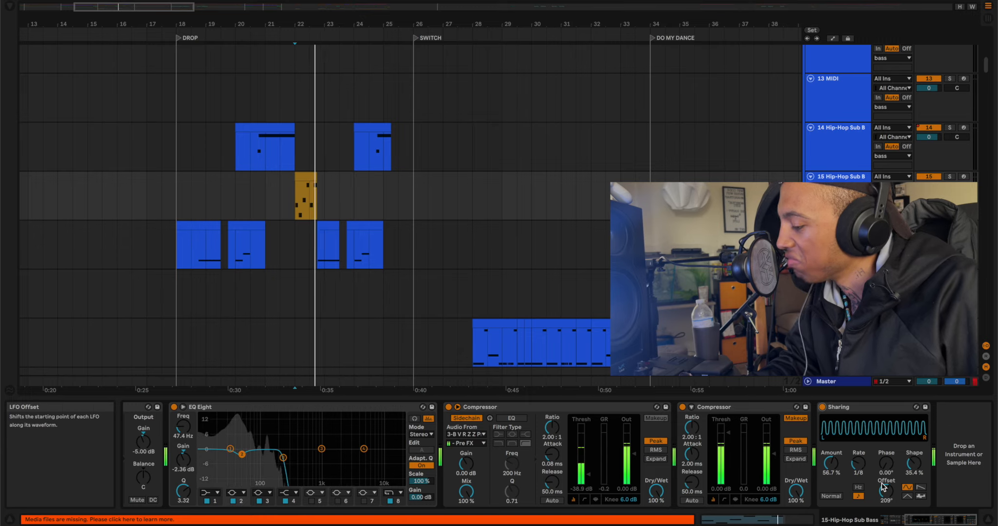
key("space")
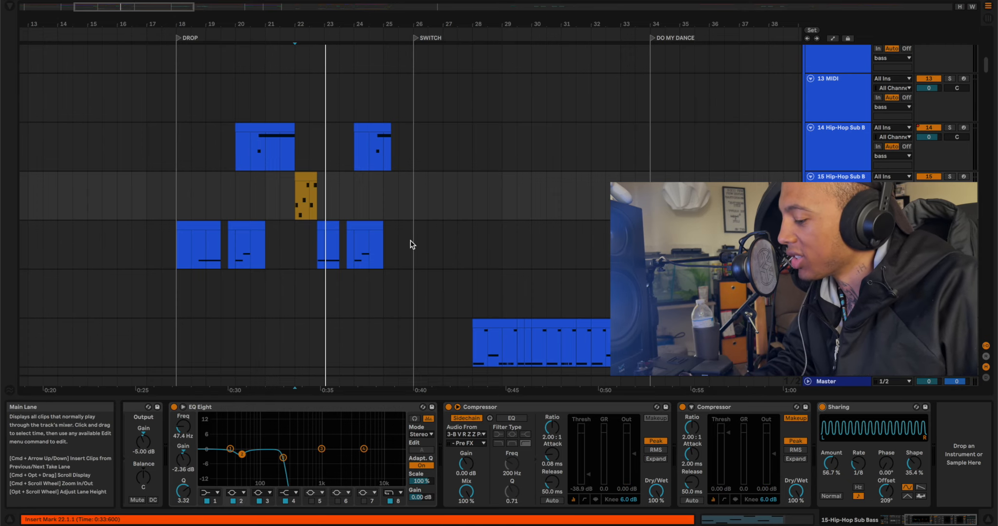
Play the sub bass clip on track 18 from bar 28 with the end of its device chain in view.
scroll(411, 240, "down", 3)
left_click(444, 253)
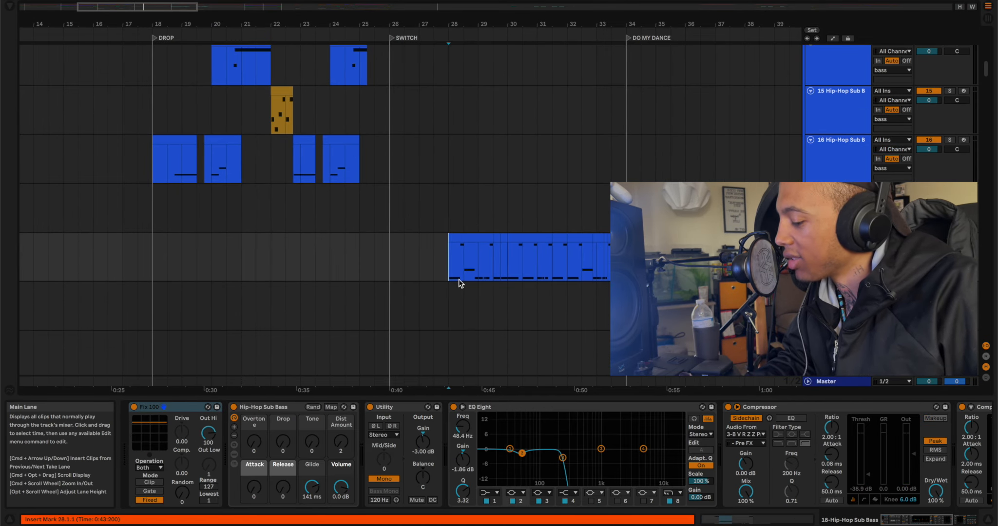
scroll(603, 455, "right", 5)
key("space")
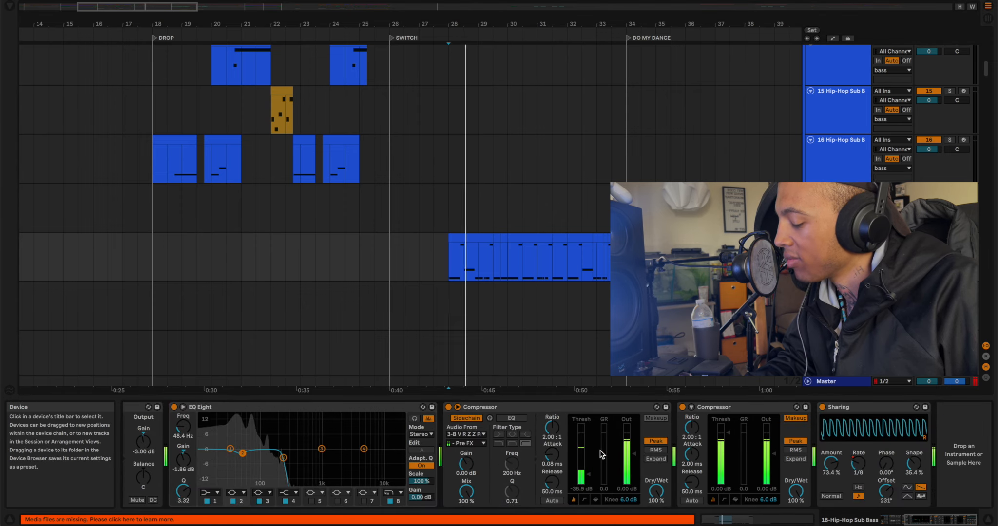
Compare track 18's sub bass at bar 28 with its Sharing auto pan switched off and back on.
left_click(823, 408)
key("space")
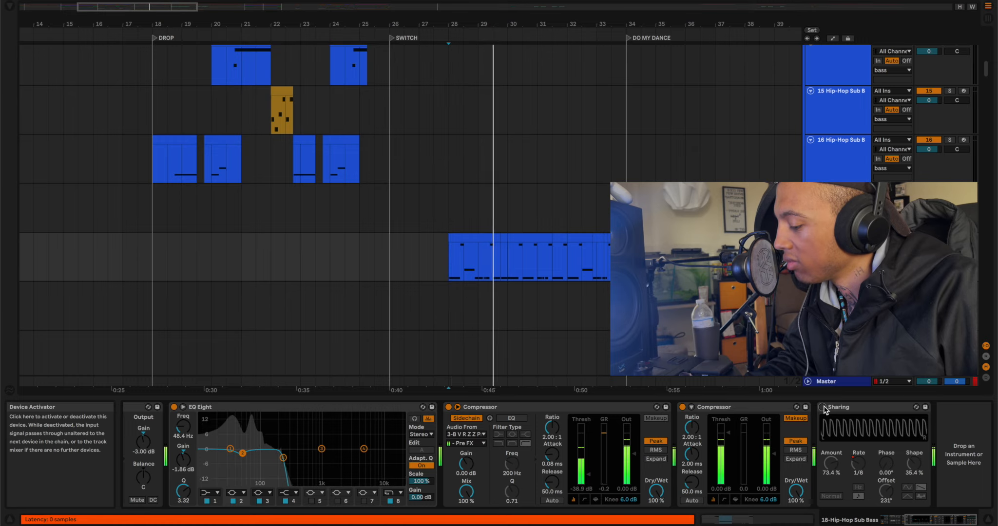
left_click(824, 407)
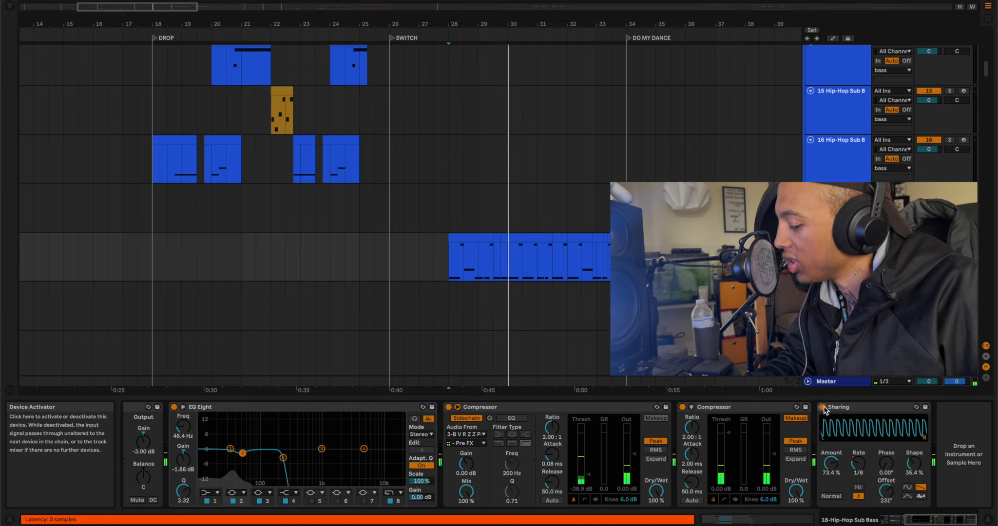
key("space")
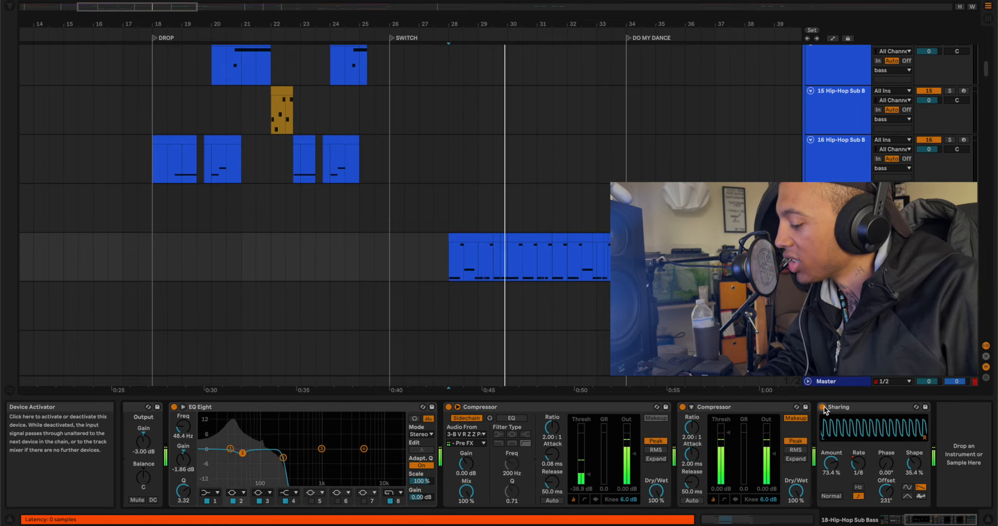
key("space")
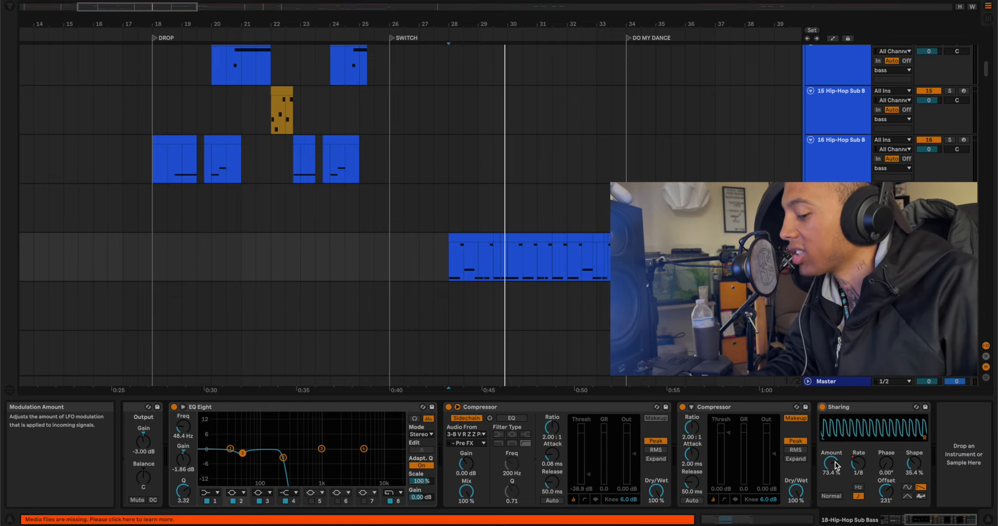
Return to the DROP marker at bar 18 and fold all the track groups.
scroll(356, 229, "left", 3)
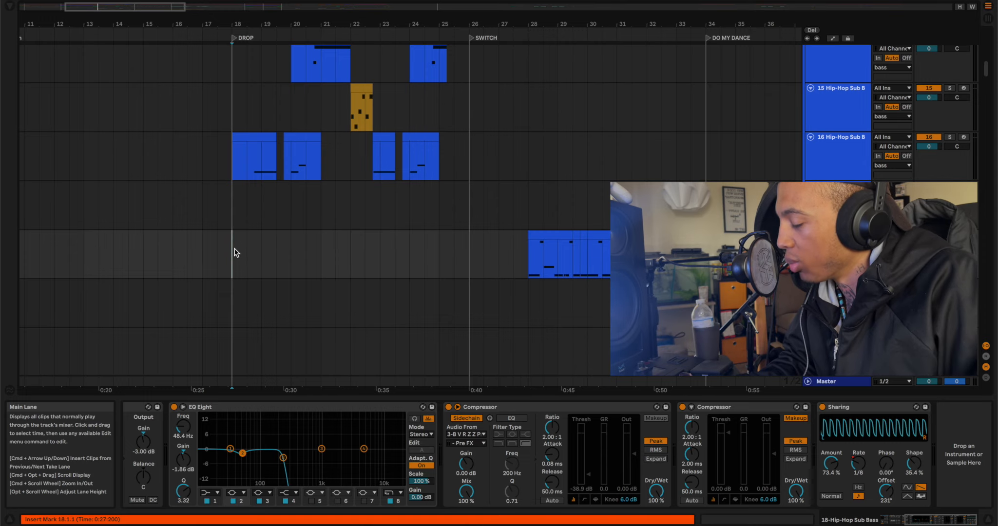
key("alt+u")
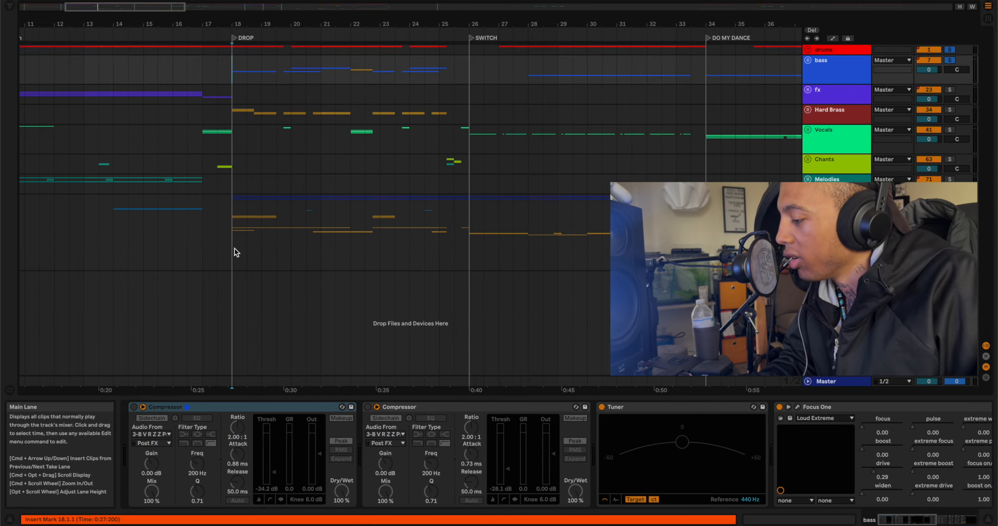
Play the soloed Hard Brass group from the DROP marker at bar 18 and unfold the track groups to its clips.
left_click(232, 115)
key("space")
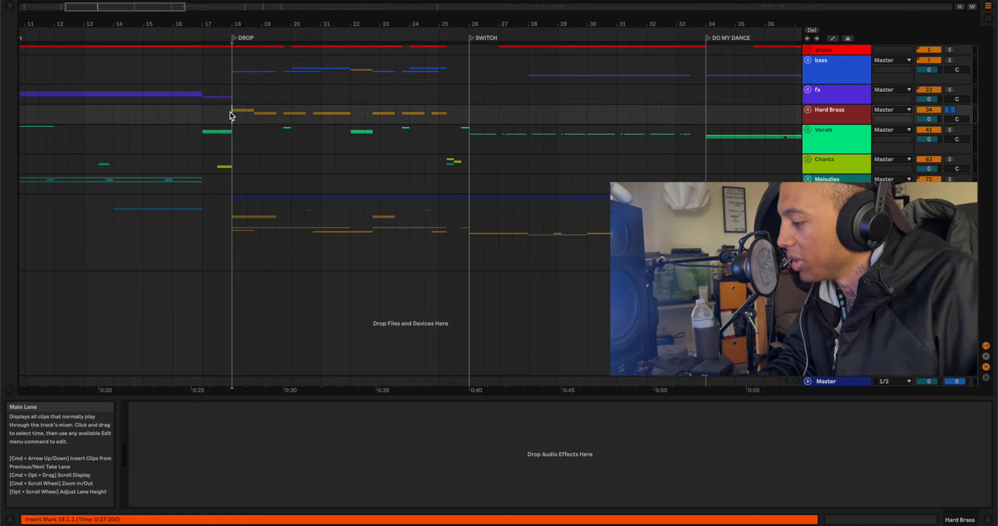
key("alt+u")
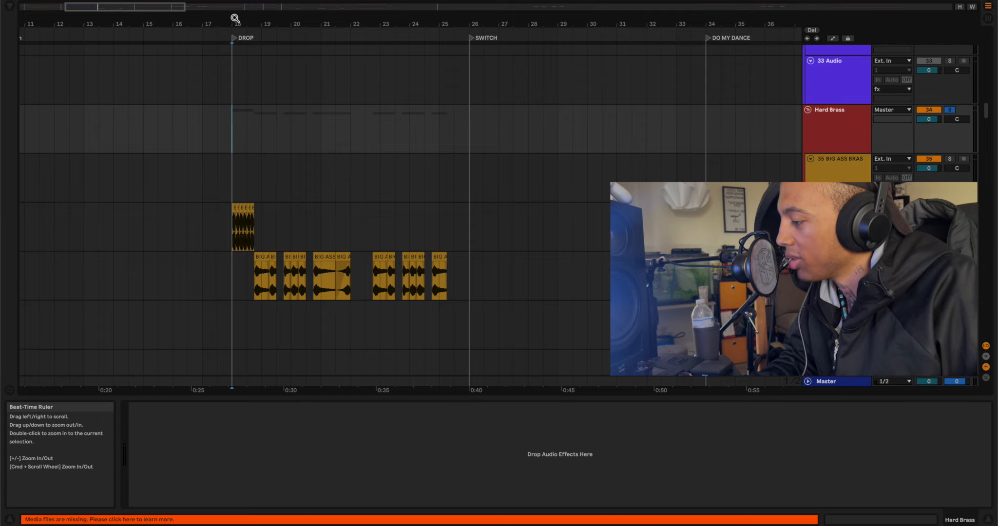
left_click_drag(236, 21, 234, 20)
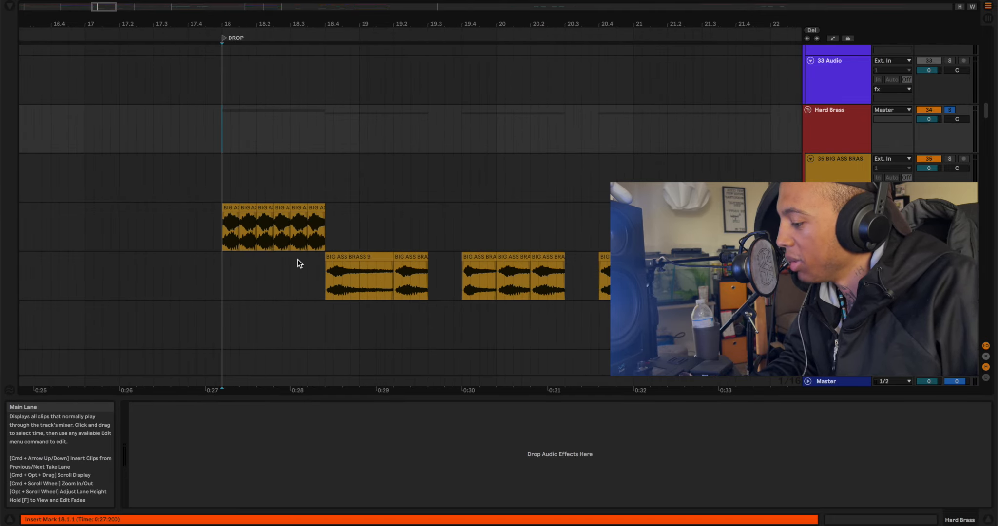
left_click(333, 258)
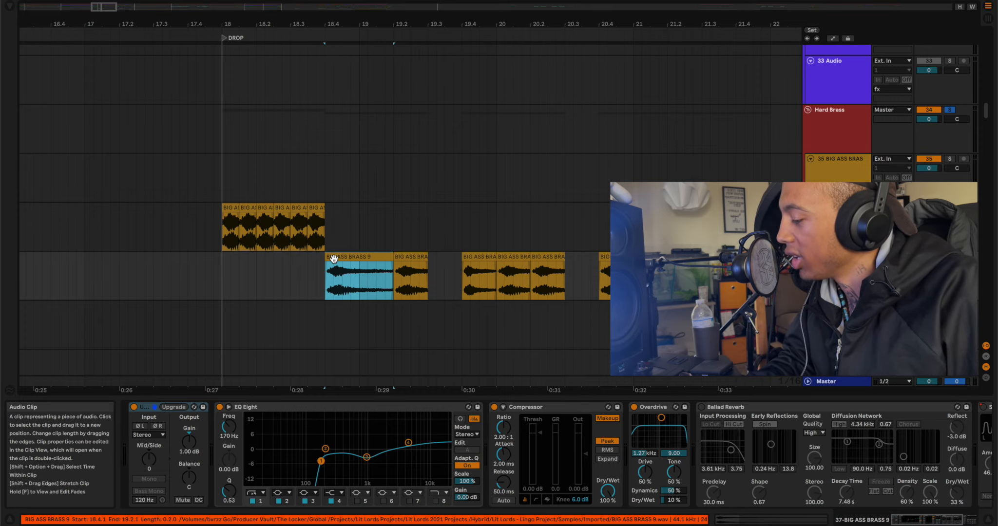
Extend the first brass slice at bar 18 to 18.3.4 during playback and undo the extension.
left_click(227, 208)
double_click(228, 208)
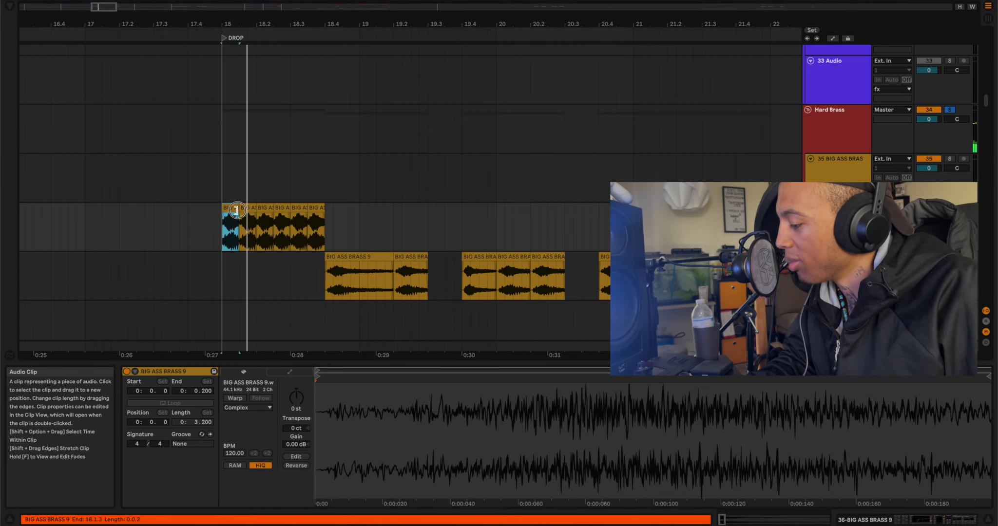
left_click_drag(236, 211, 317, 210)
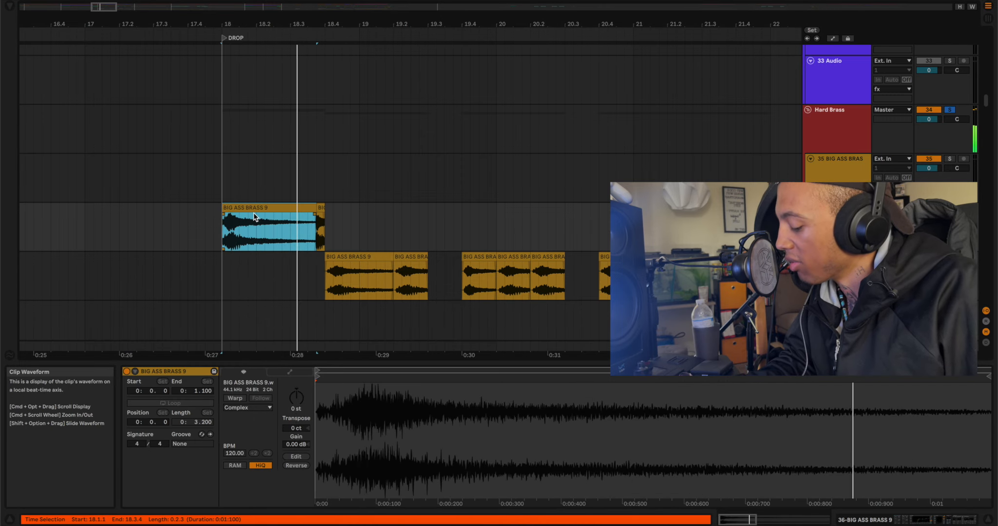
key("super+z")
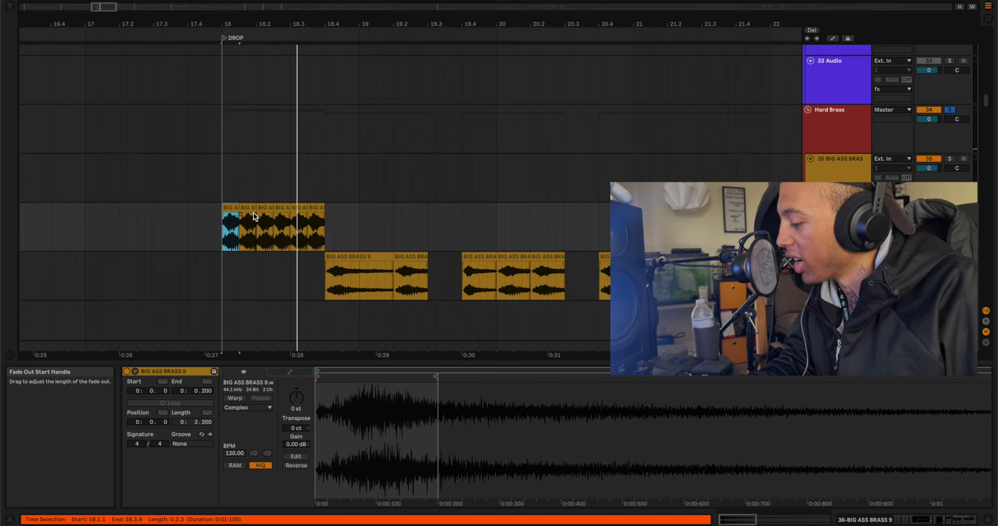
Check the transposition of the brass slices from bar 18 and of the longer clip at 18.4 while playing them.
left_click(249, 207)
left_click(265, 206)
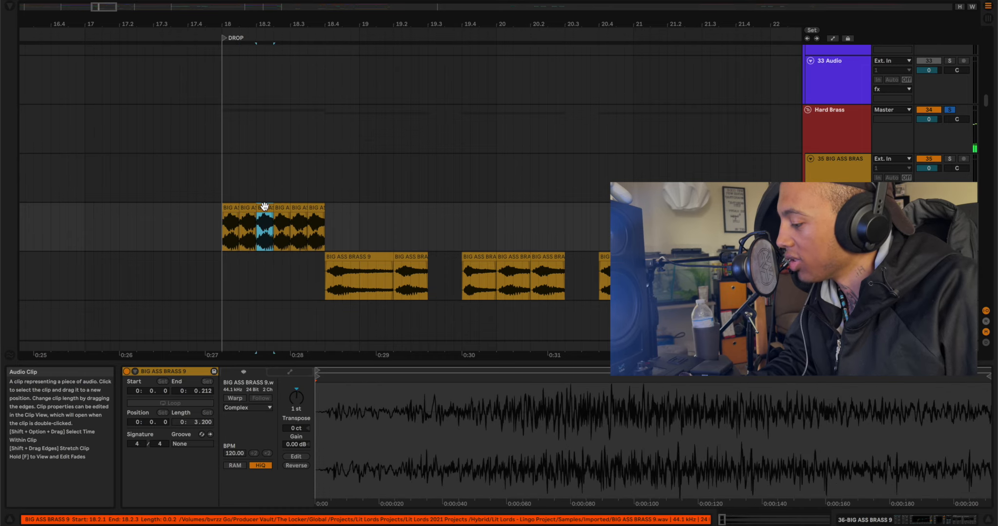
left_click(228, 208)
key("space")
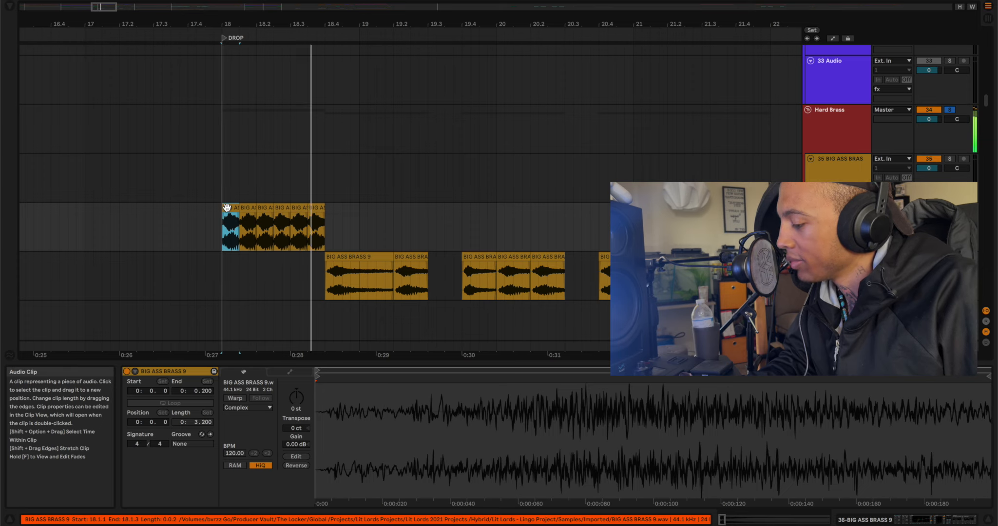
left_click(327, 272)
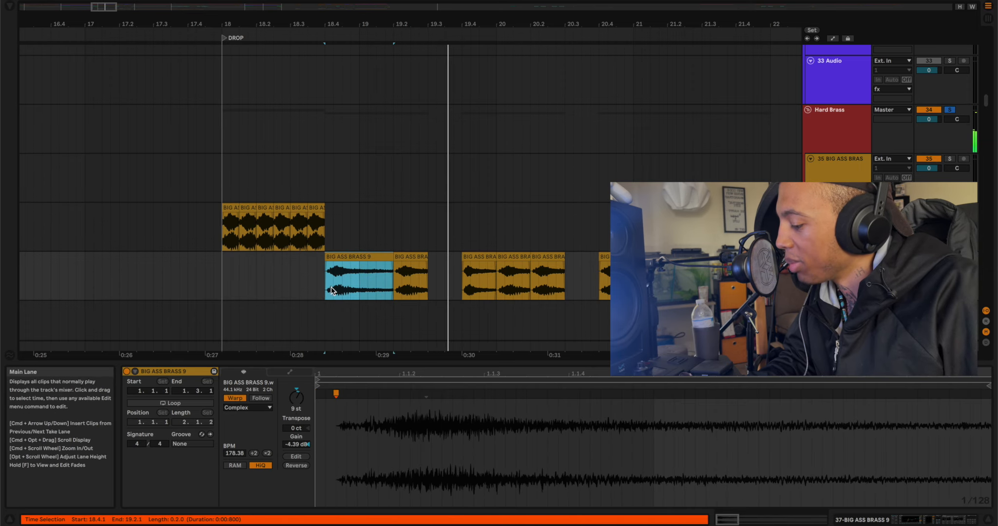
key("space")
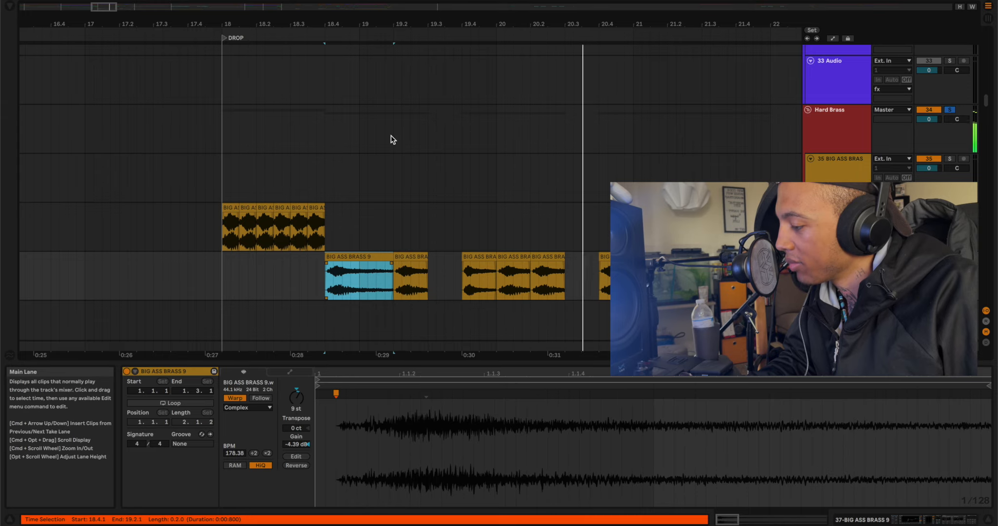
Play the drop from bar 18 with bass and Hard Brass soloed and fold all the track groups.
left_click_drag(352, 21, 352, 14)
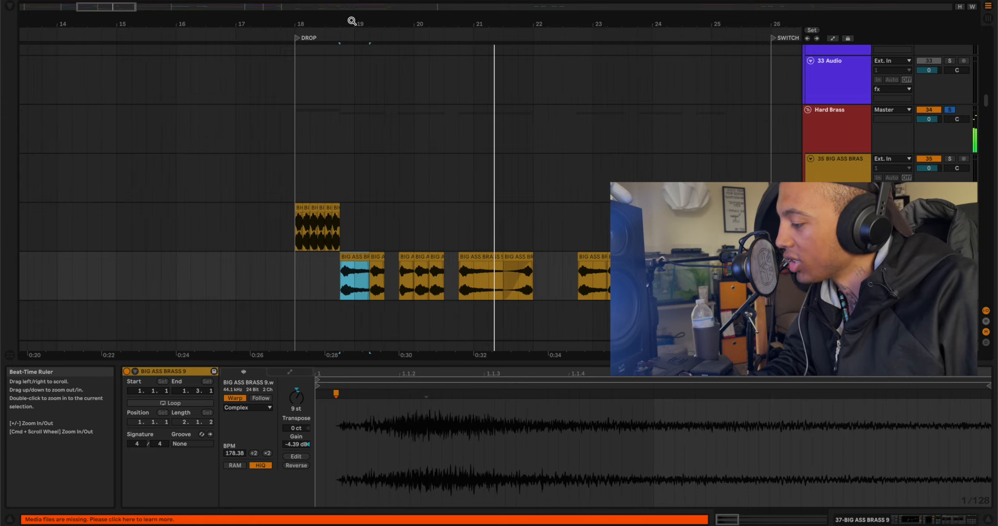
left_click(297, 131)
key("space")
key("alt+u")
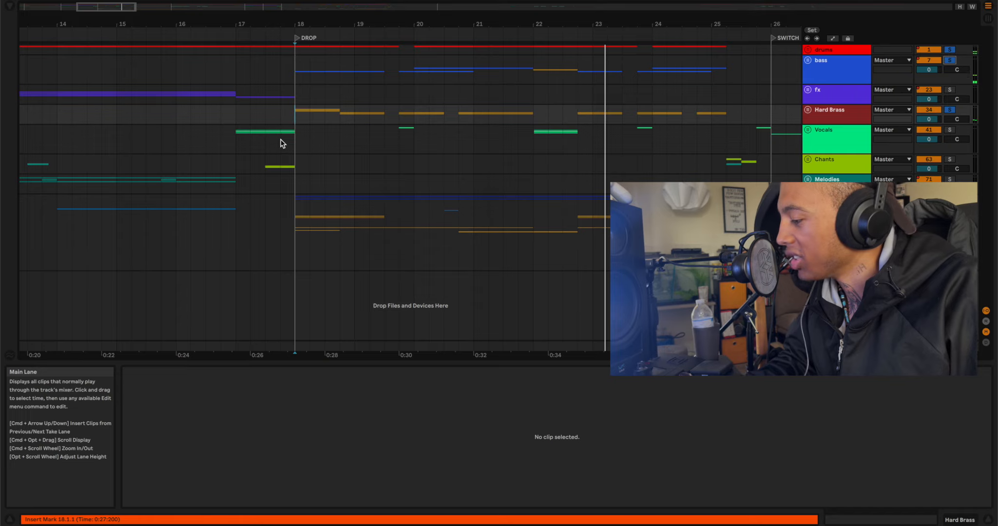
Audition the soloed Vocals group at bars 17, 19.4, 22 and 25.4, ending at the DO MY DANCE marker.
left_click(236, 137)
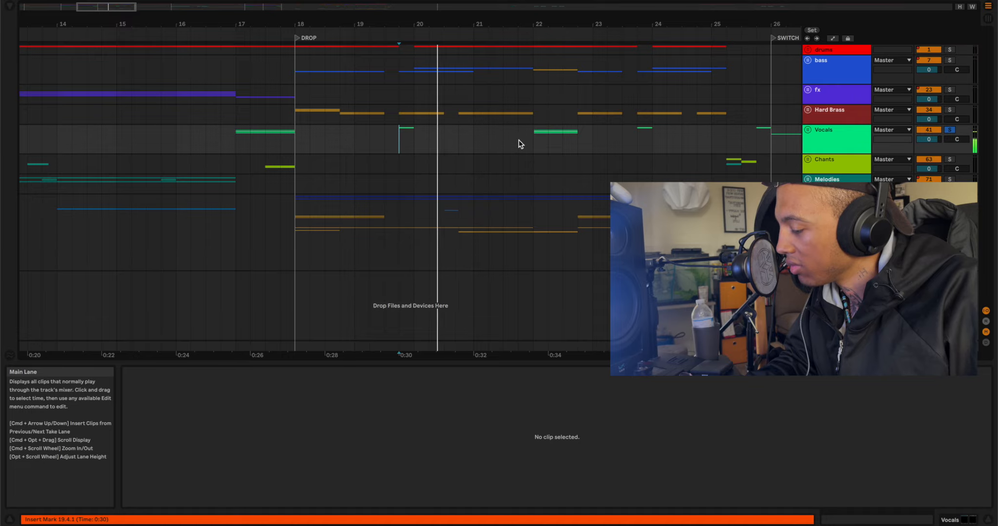
left_click(531, 141)
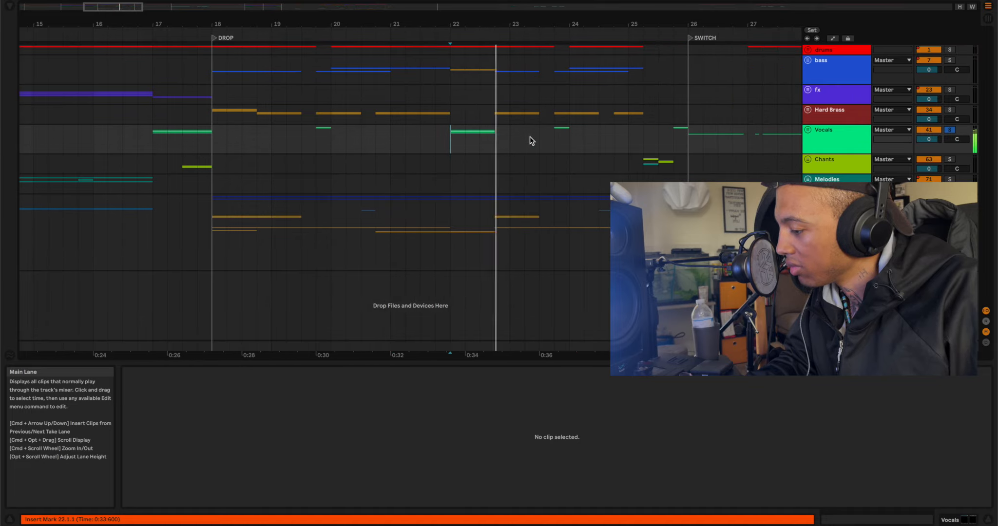
left_click(676, 140)
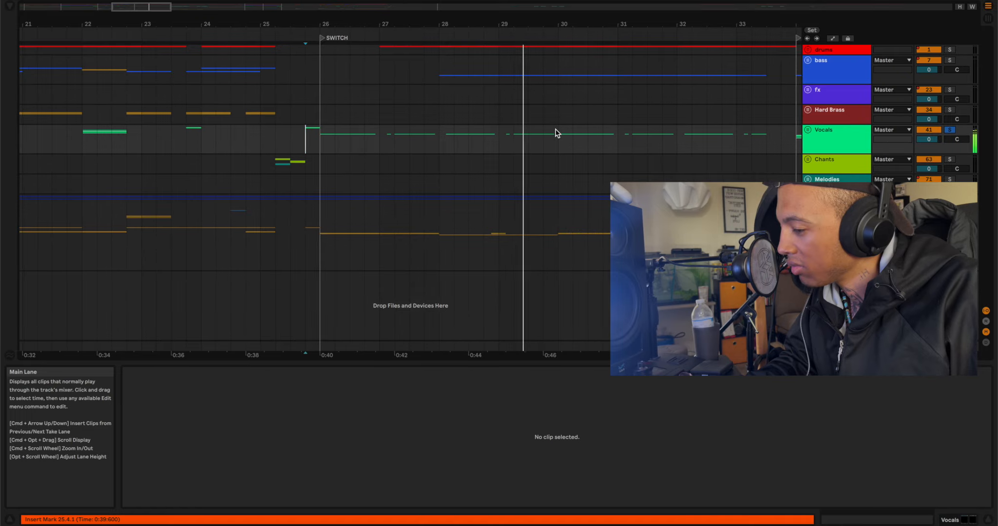
left_click(627, 139)
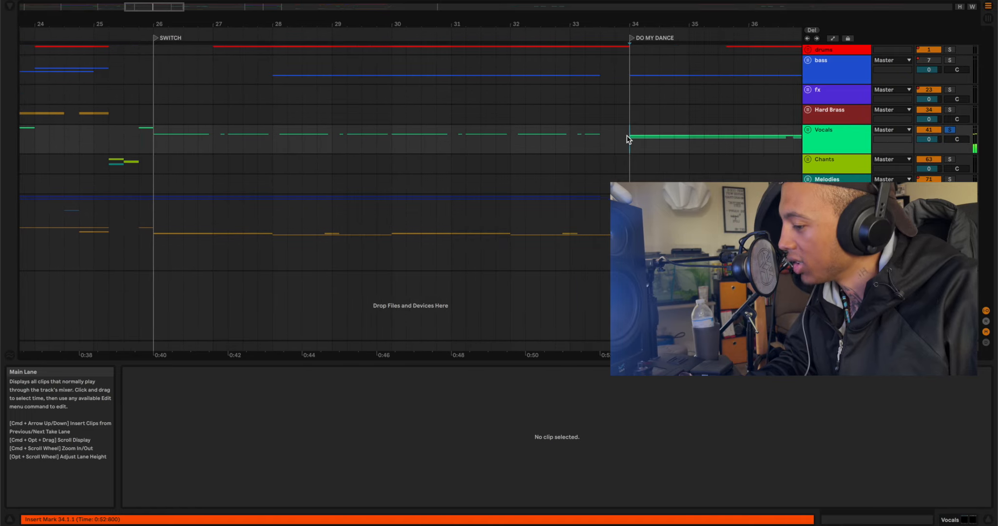
Return to the vocals at bar 17, unfold the track groups and show the Vox group's device chain.
scroll(548, 142, "right", 3)
scroll(543, 145, "left", 12)
scroll(512, 145, "left", 5)
left_click(321, 139)
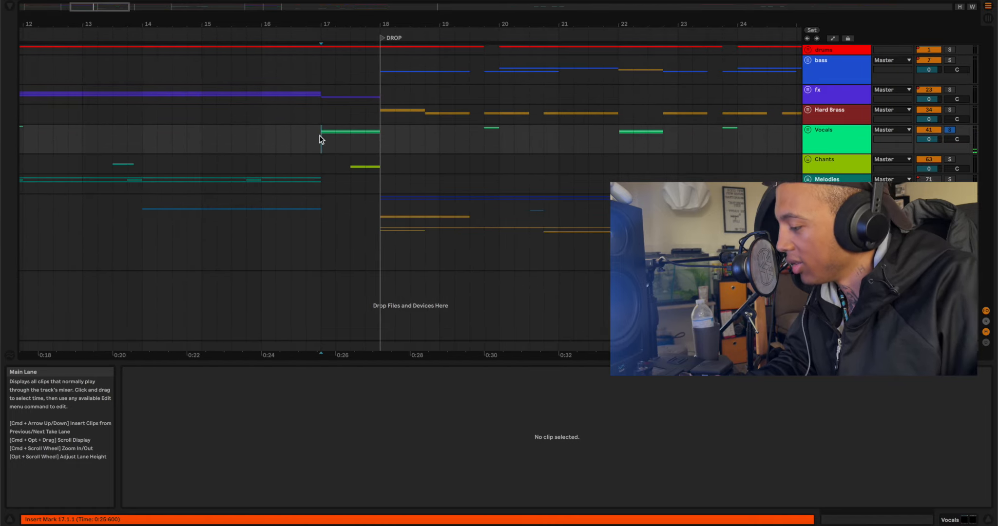
key("alt+u")
scroll(319, 137, "down", 10)
scroll(319, 136, "up", 1)
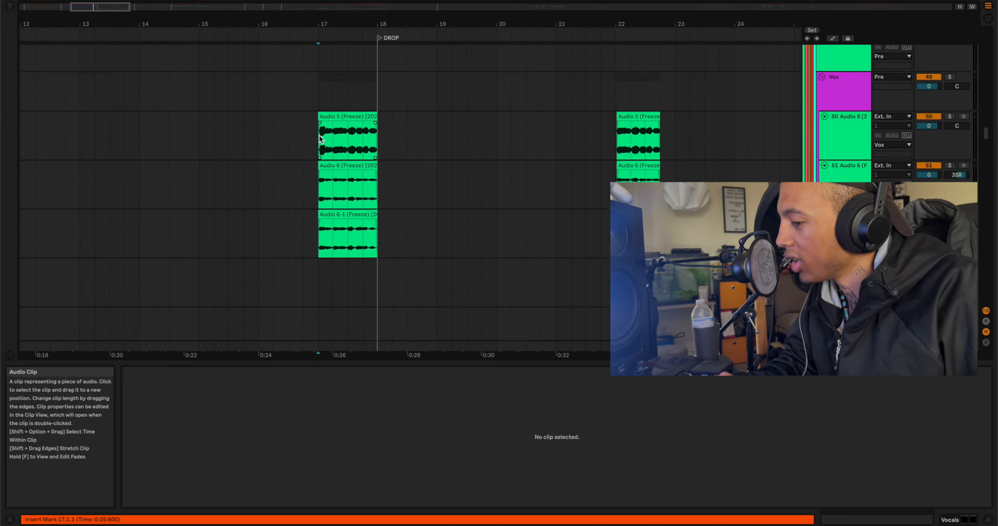
scroll(319, 135, "up", 1)
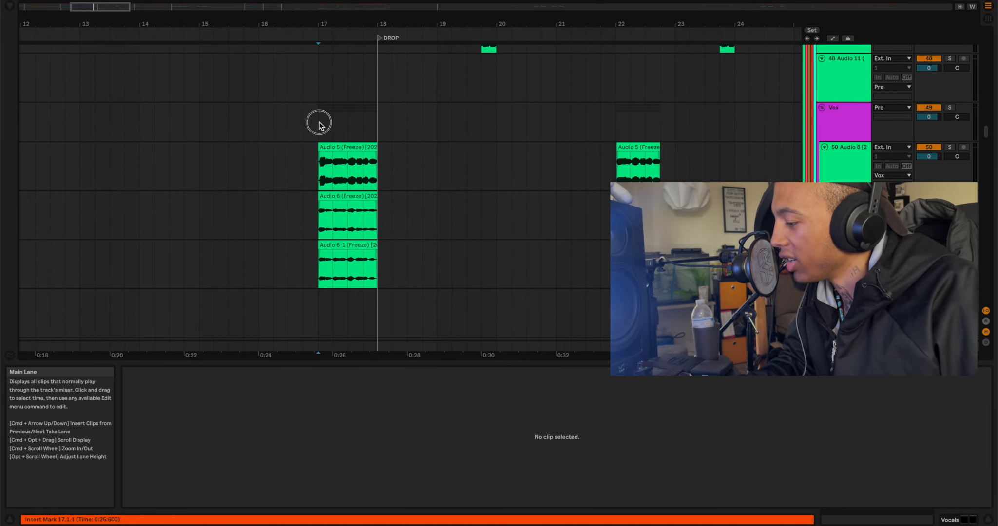
left_click(319, 122)
left_click(843, 115)
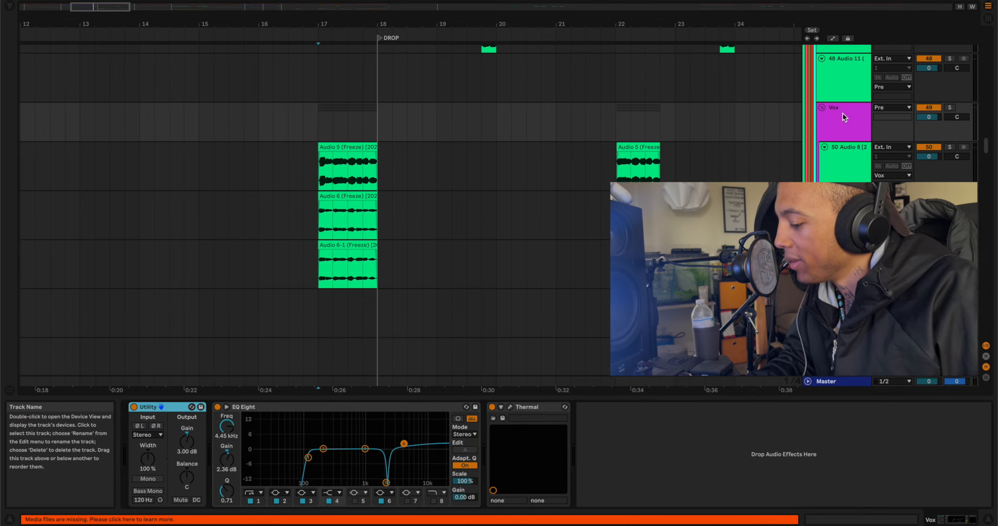
Compare the Vox group's vocals at bar 17 with its Thermal device switched off and back on.
key("space")
left_click(492, 407)
left_click(493, 407)
key("space")
key("space")
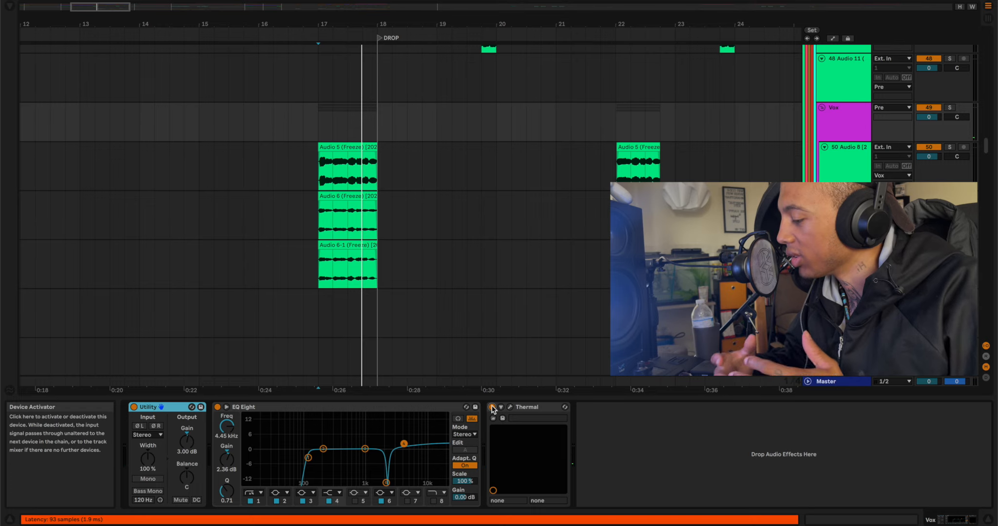
Play the Bout it group from the DO MY DANCE marker at bar 34 with its device chain in view.
scroll(539, 255, "right", 1)
scroll(539, 258, "right", 5)
scroll(540, 258, "right", 8)
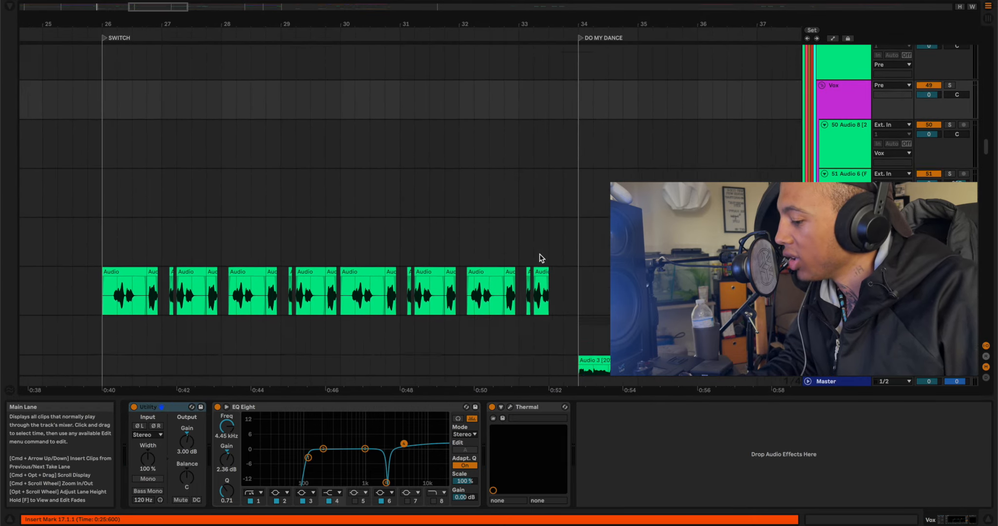
scroll(539, 254, "down", 3)
scroll(540, 254, "right", 2)
left_click(512, 252)
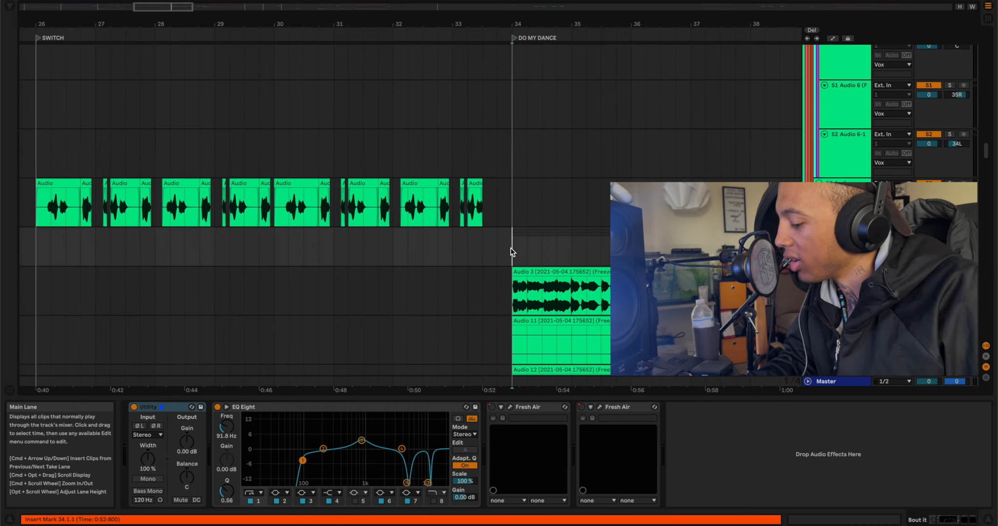
key("space")
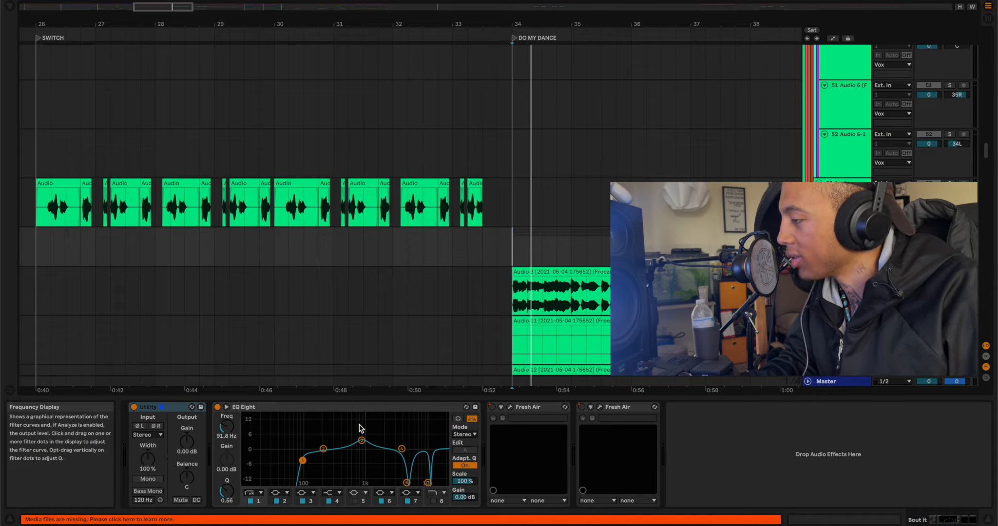
Replay the Bout it vocals from bar 34 and view the device chain of track 55, Audio 3.
scroll(527, 287, "right", 3)
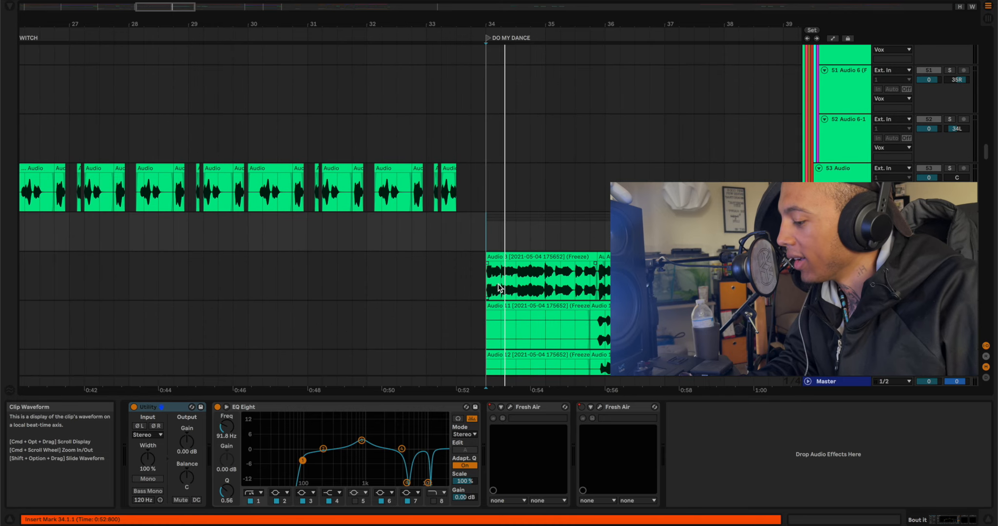
left_click(489, 283)
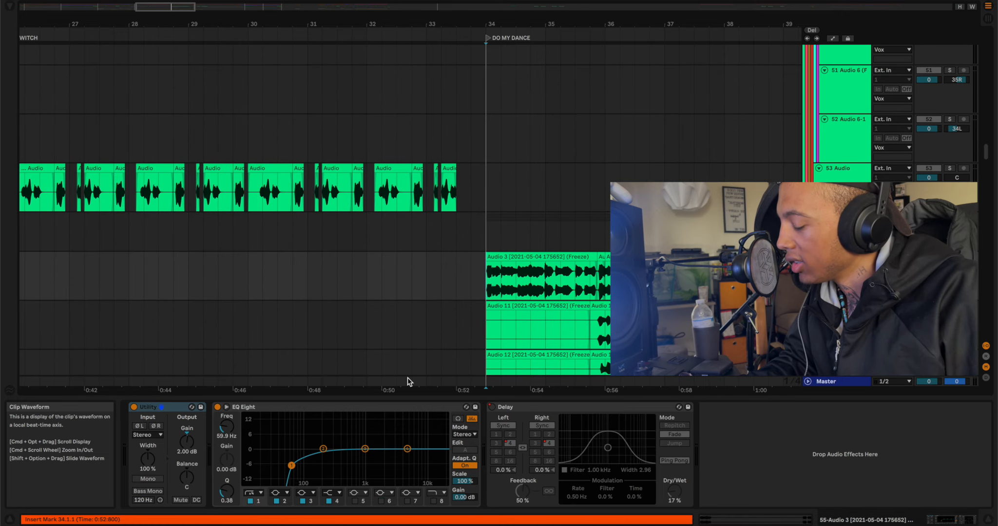
left_click(513, 322)
left_click(491, 231)
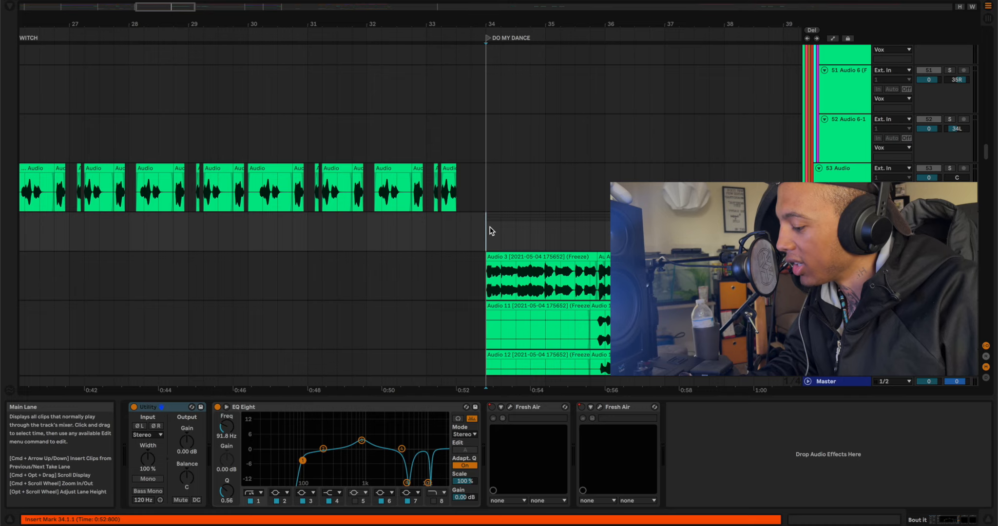
key("space")
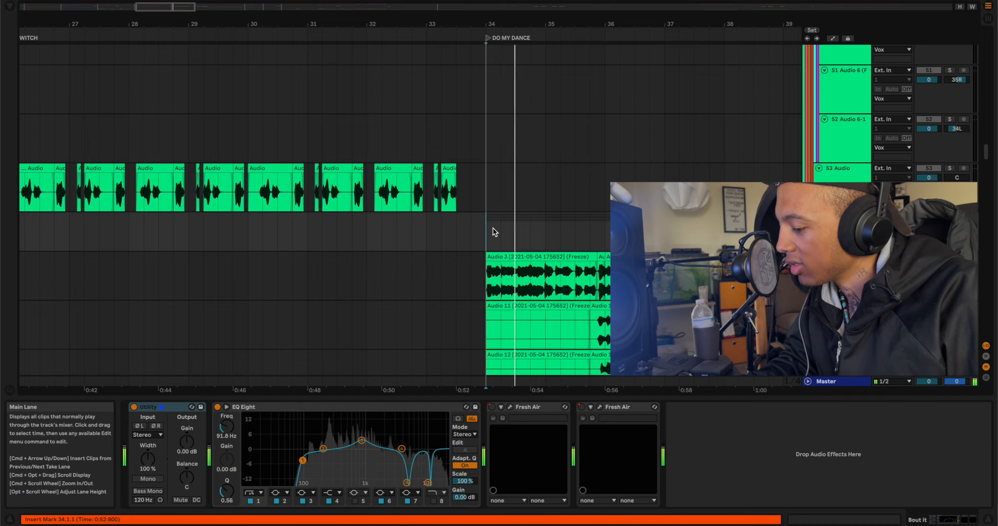
left_click(482, 282)
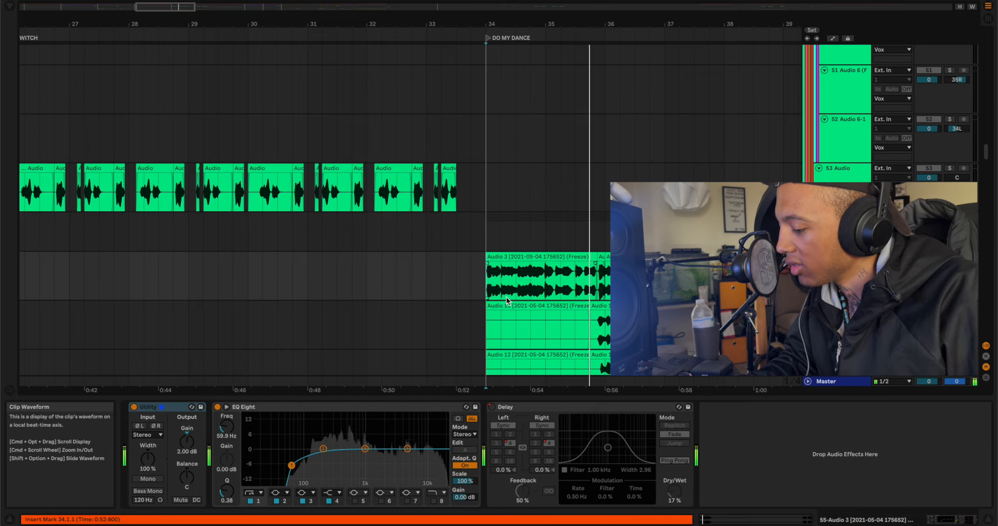
scroll(521, 327, "down", 3)
scroll(521, 326, "up", 4)
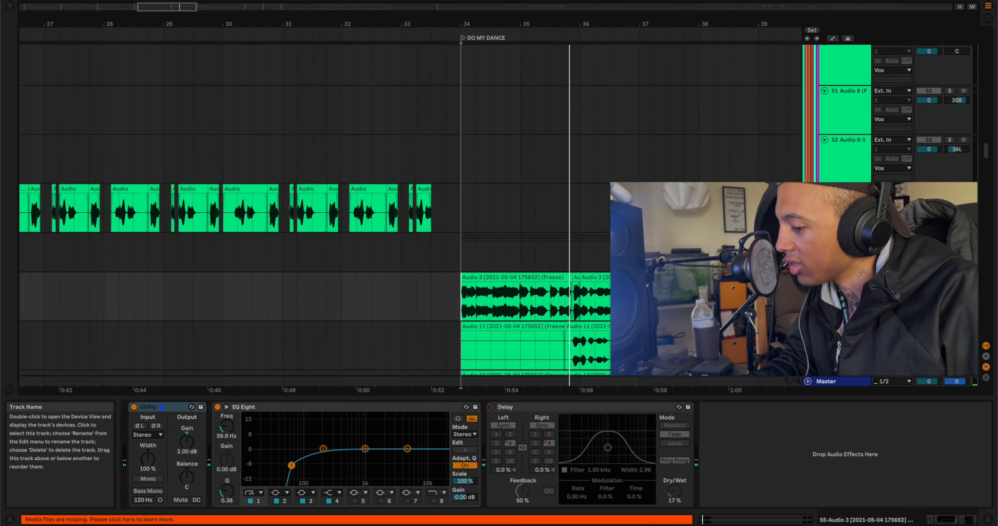
Play the vocals from bar 34 while viewing the devices of the Vox group, the Pre group and the parent Vox 1 group.
scroll(536, 317, "up", 5)
left_click(461, 172)
key("space")
scroll(836, 141, "up", 5)
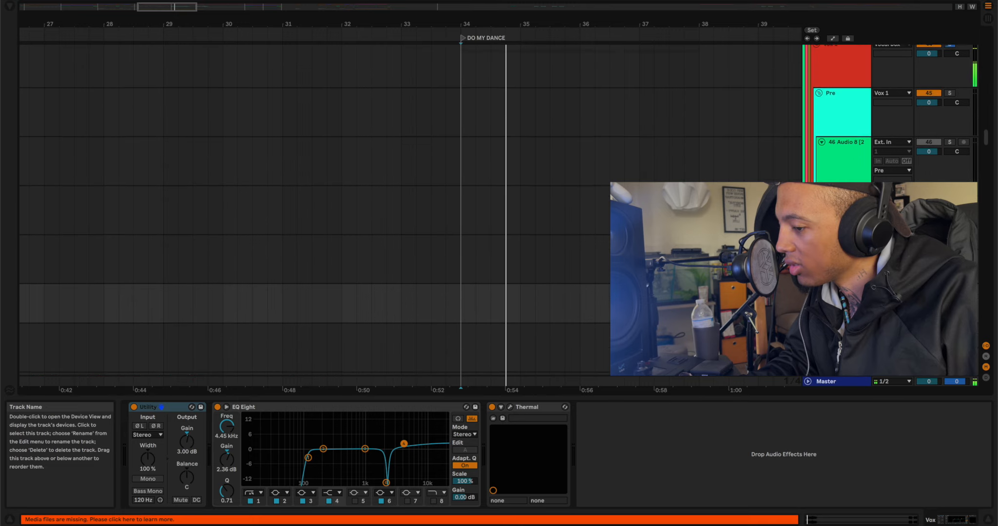
left_click(833, 116)
left_click(828, 77)
Audition track 55's Audio 3 vocal from bar 34 with the track and its Bout it group soloed.
scroll(827, 77, "down", 12)
left_click(462, 180)
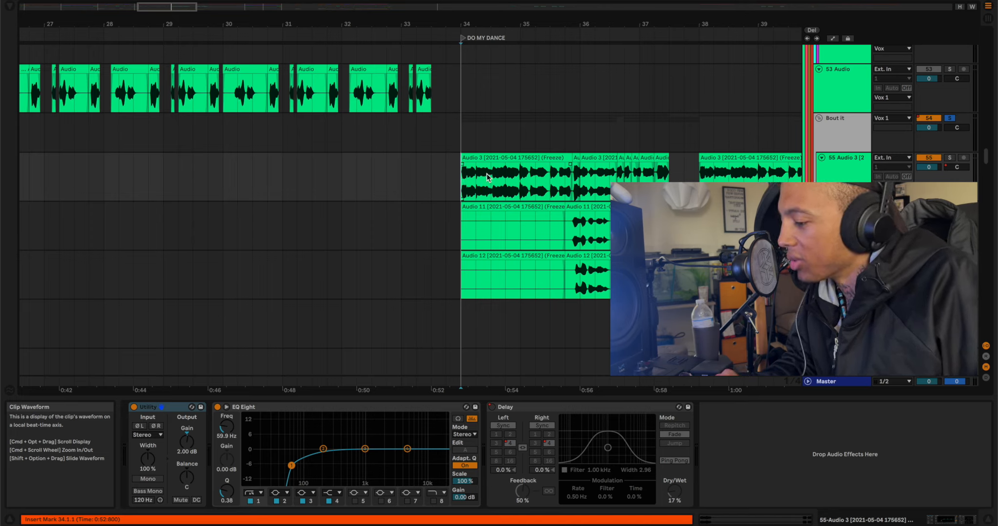
key("space")
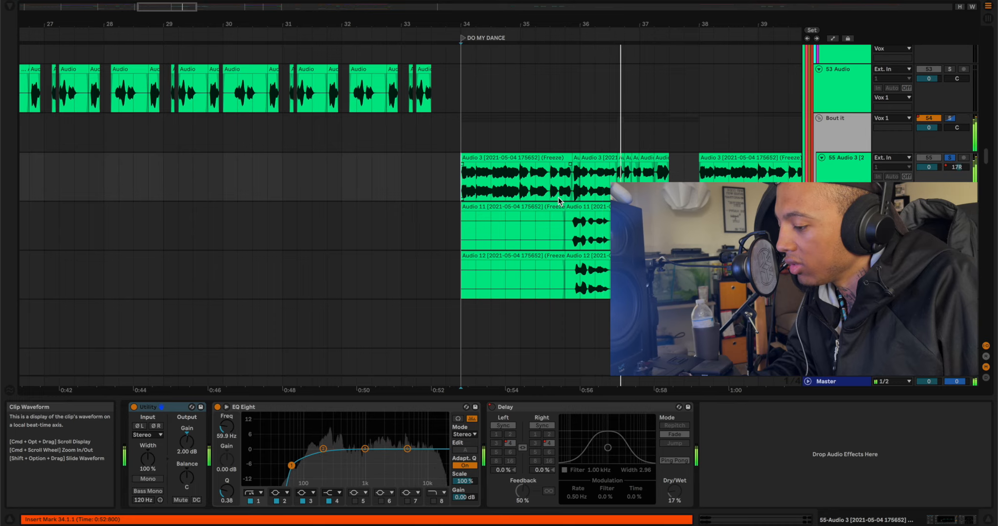
left_click(550, 186)
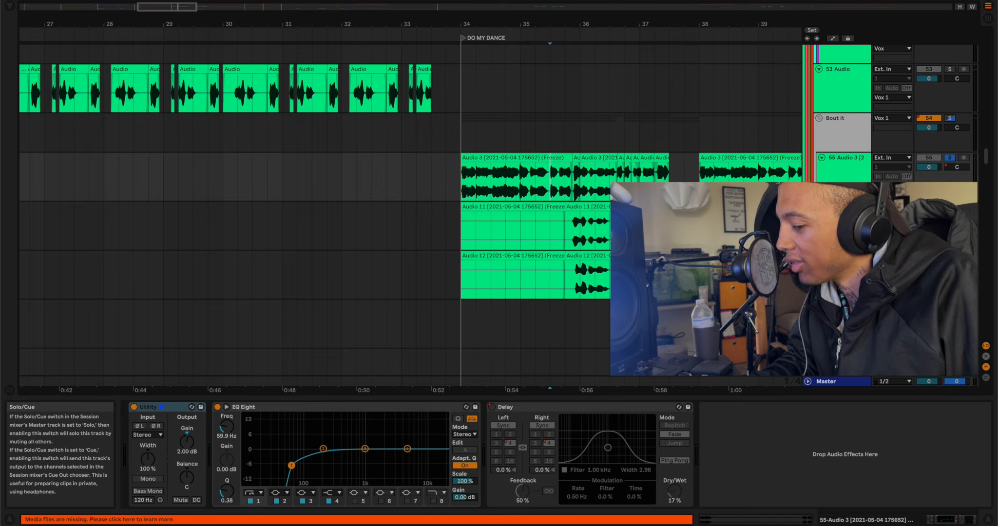
Audition track 55's vocal and the Audio 11 and Audio 12 vocals on tracks 56 and 57 from bar 37.3, viewing their devices.
key("space")
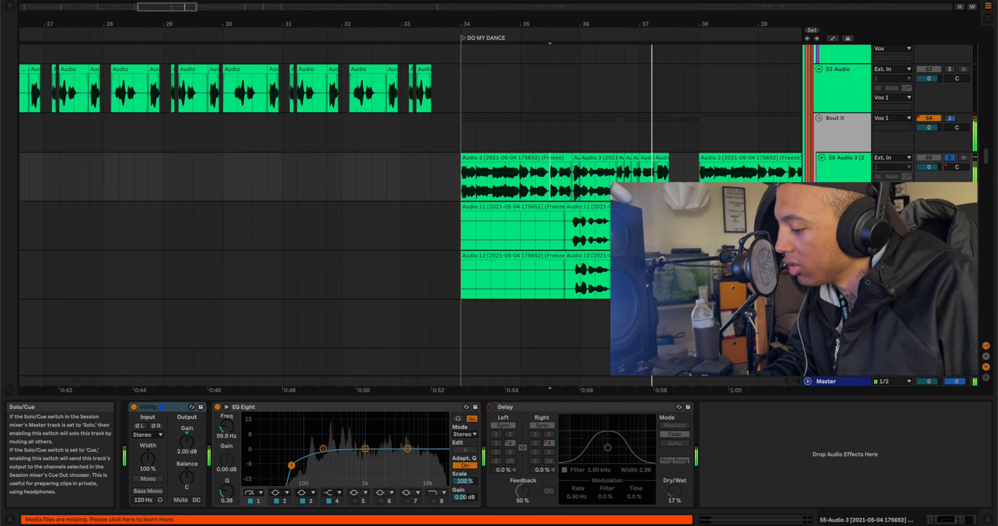
key("space")
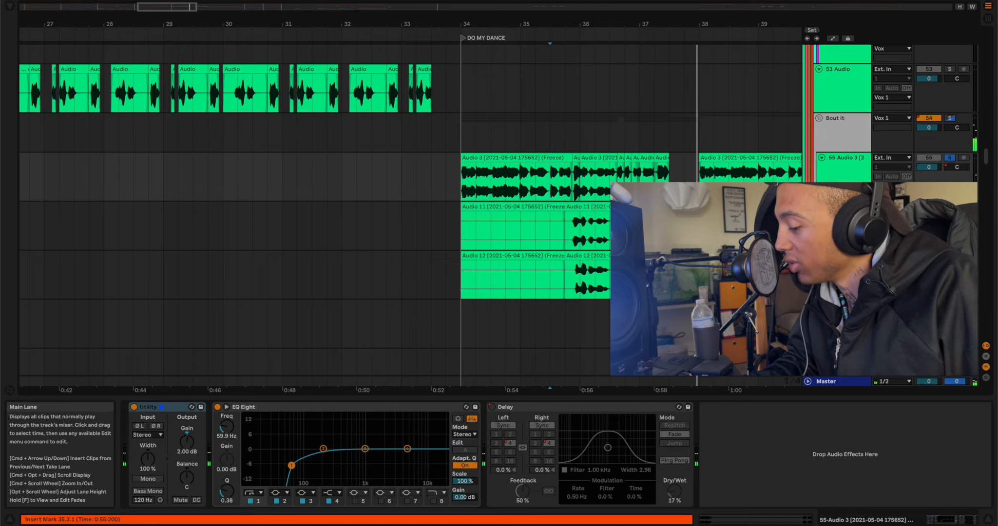
left_click(669, 226)
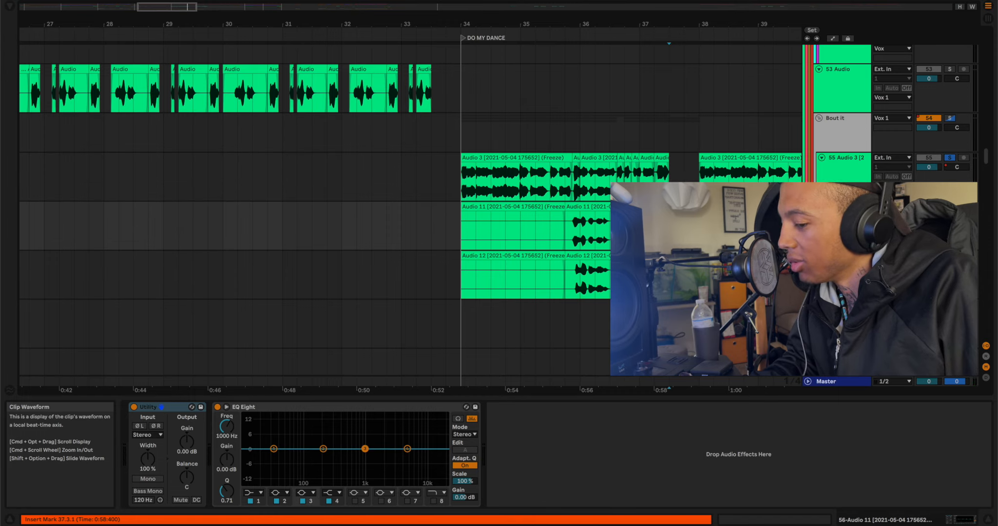
key("space")
left_click(669, 276)
key("space")
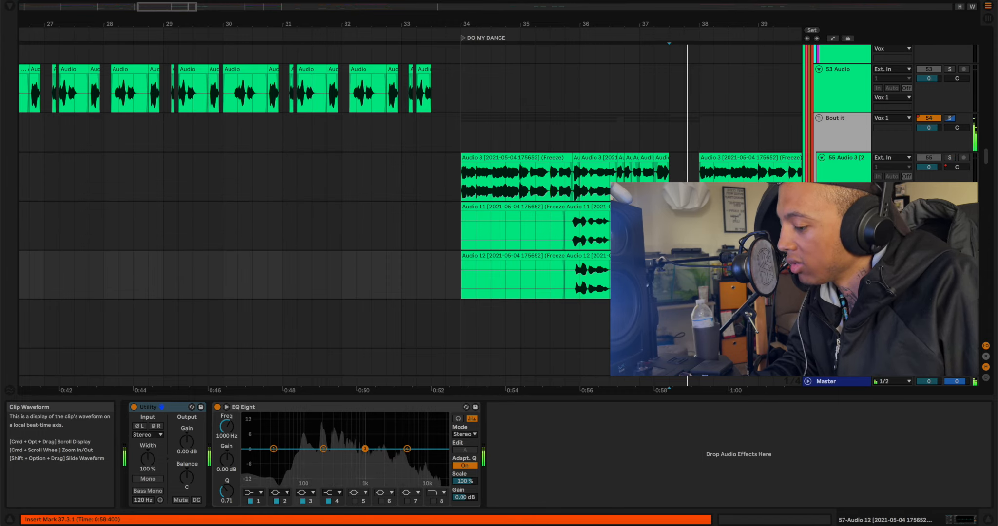
Replay the Bout it group from bar 37.3 with track 55 unsoloed and only the group soloed.
key("space")
key("space")
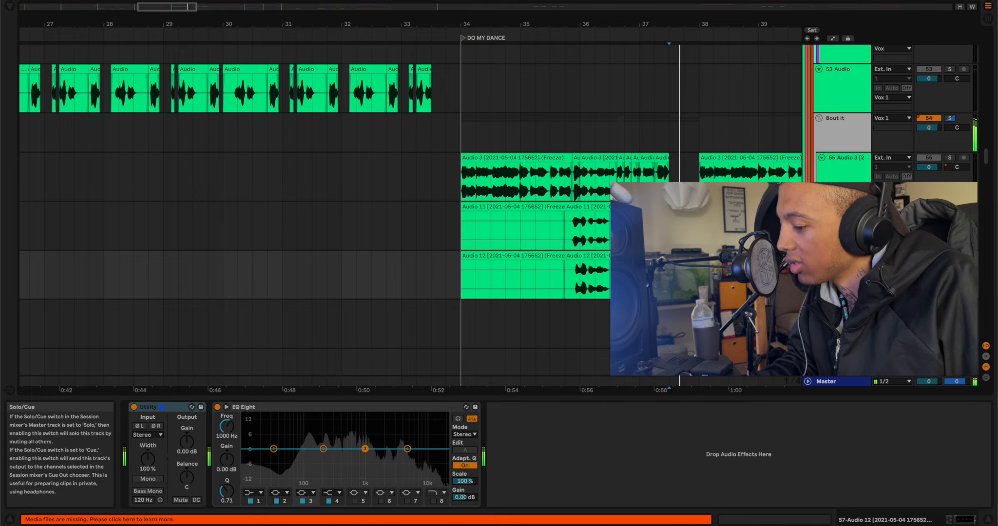
key("space")
key("space")
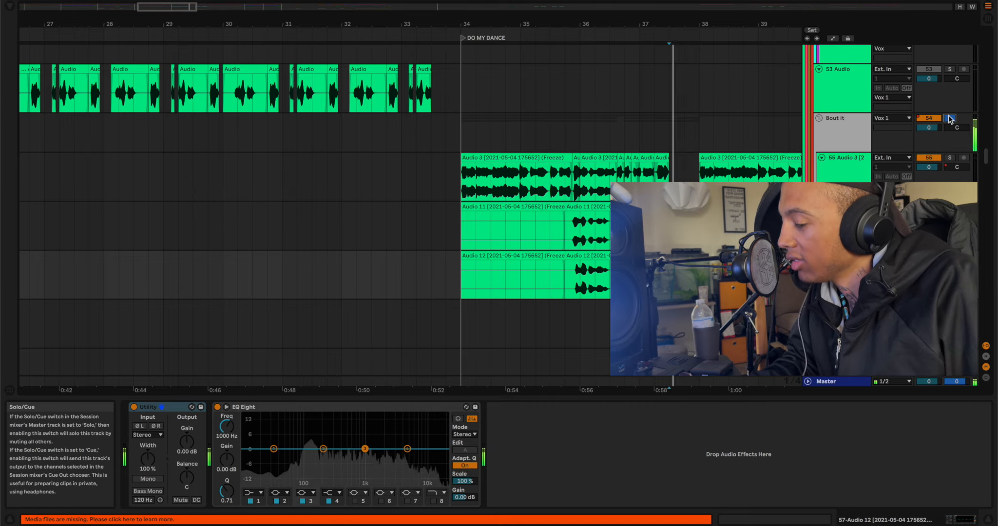
Open the chopped vocal clip at bar 31.2 on track 53 in the clip view.
scroll(561, 176, "right", 3)
scroll(561, 175, "left", 6)
left_click(413, 99)
double_click(423, 81)
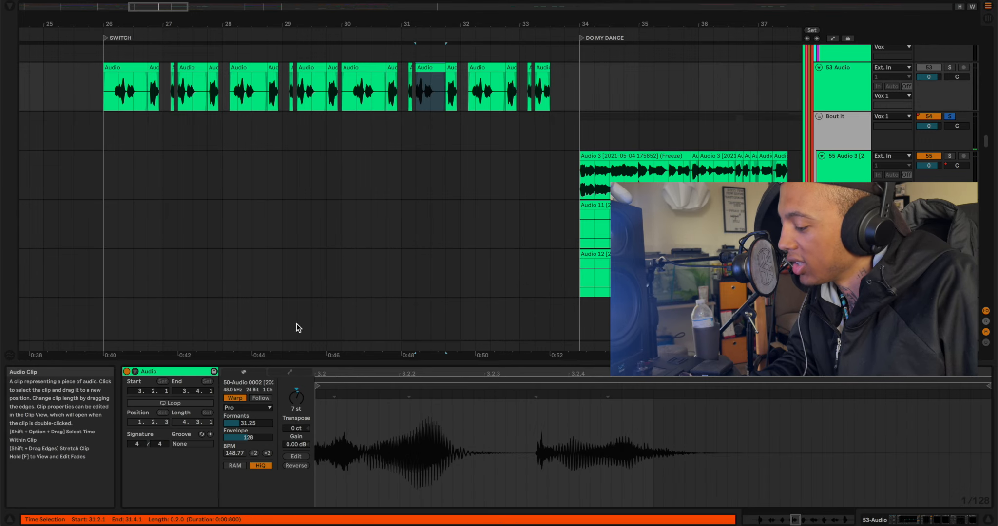
Solo track 53 and audition its vocal clip from bar 31.2 with the transpose set to 7 st.
key("space")
key("s")
key("space")
key("space")
key("space")
type("7")
key("Return")
key("space")
key("space")
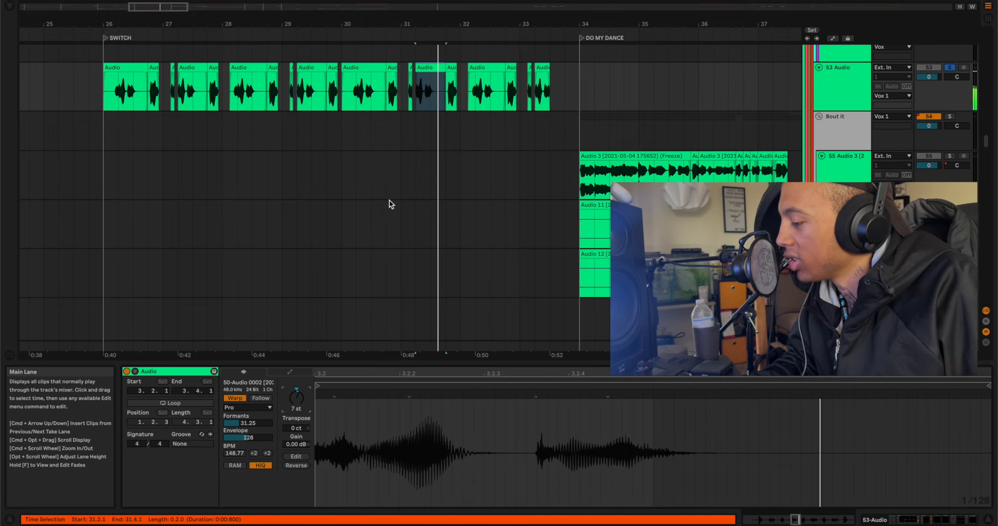
View track 53's device chain from the Utility and EQ Eight through to the Disharmonics delay and Manipulator.
scroll(383, 129, "left", 5)
scroll(385, 127, "up", 2)
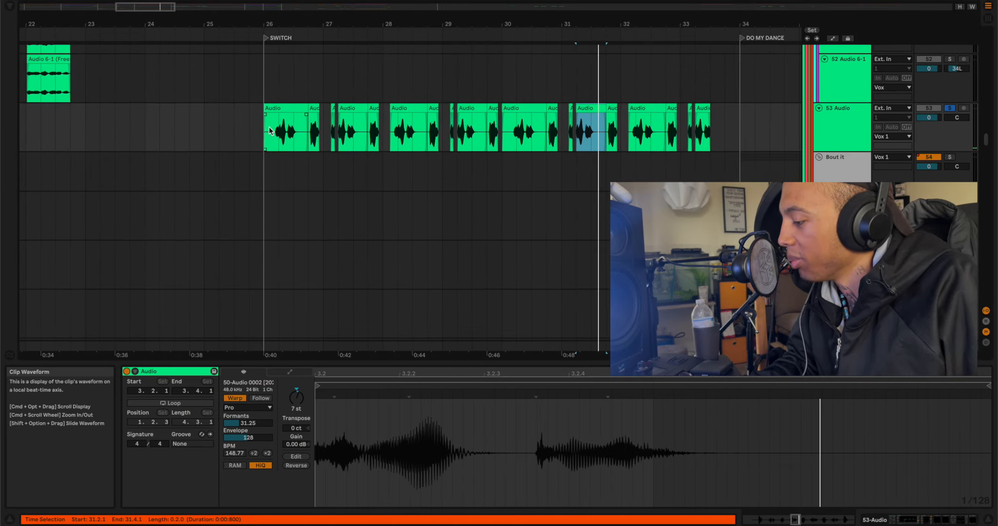
left_click(787, 150)
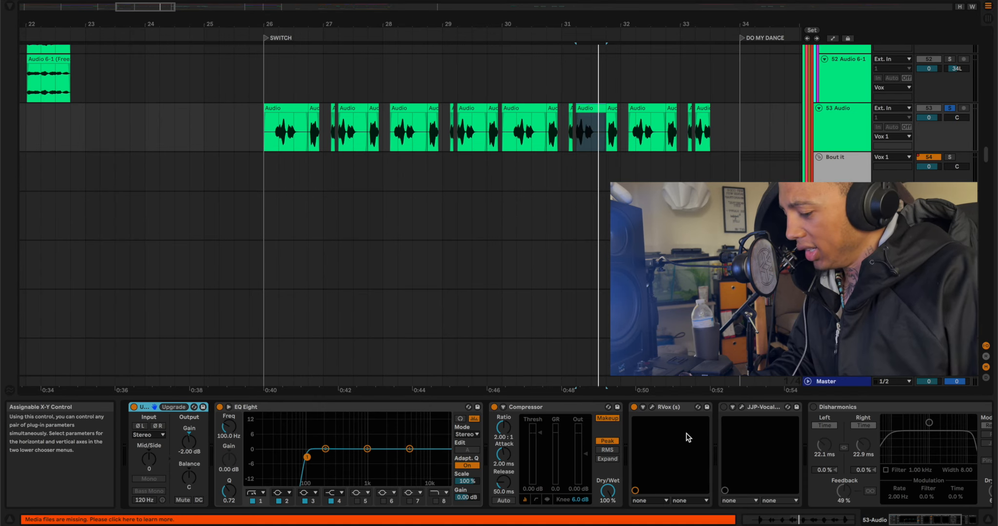
scroll(687, 433, "right", 4)
scroll(686, 434, "left", 4)
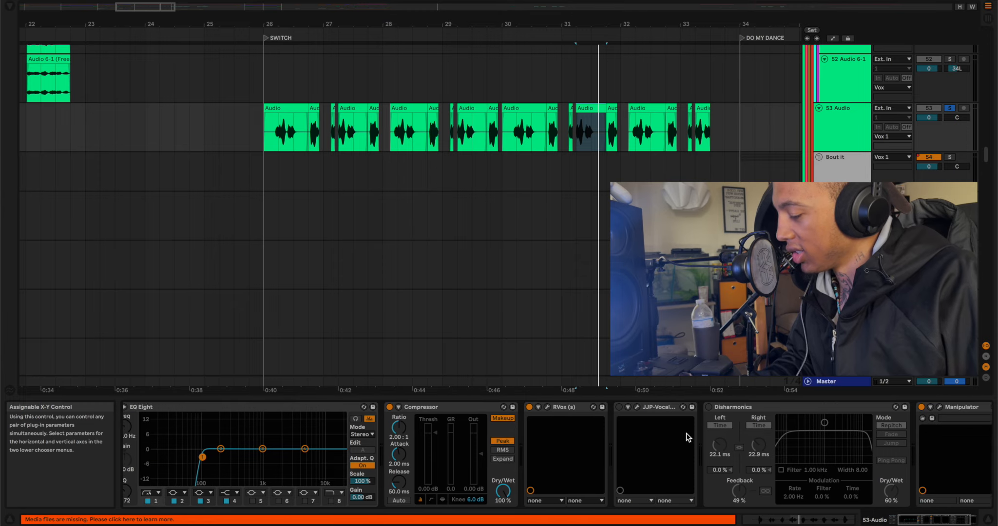
scroll(687, 434, "right", 4)
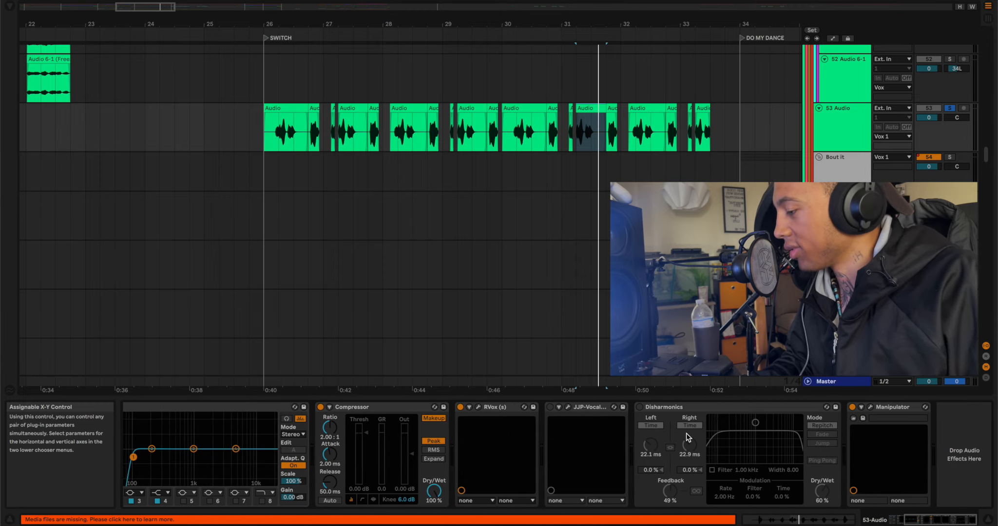
Open the Manipulator plug-in on track 53, compare the vocal with it bypassed and enabled, and close its window.
left_click(870, 408)
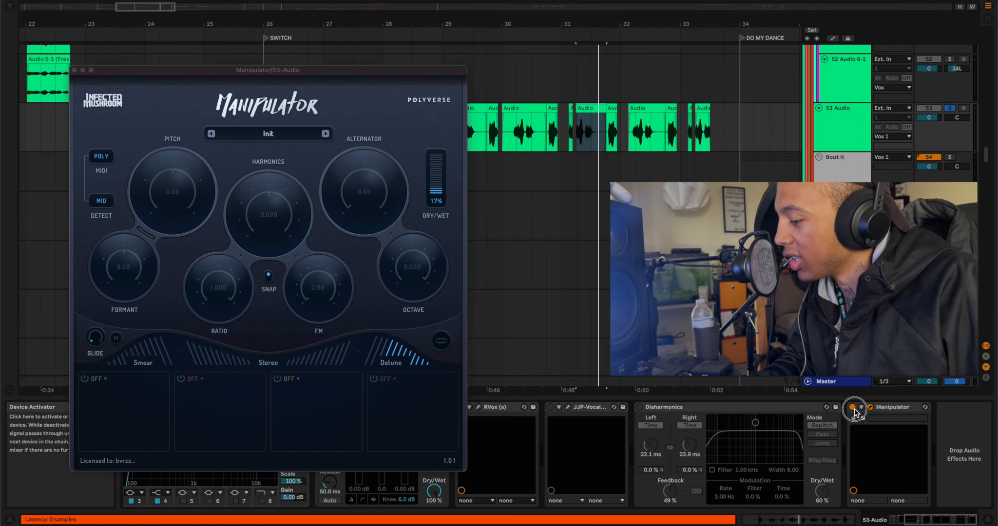
left_click(853, 407)
key("space")
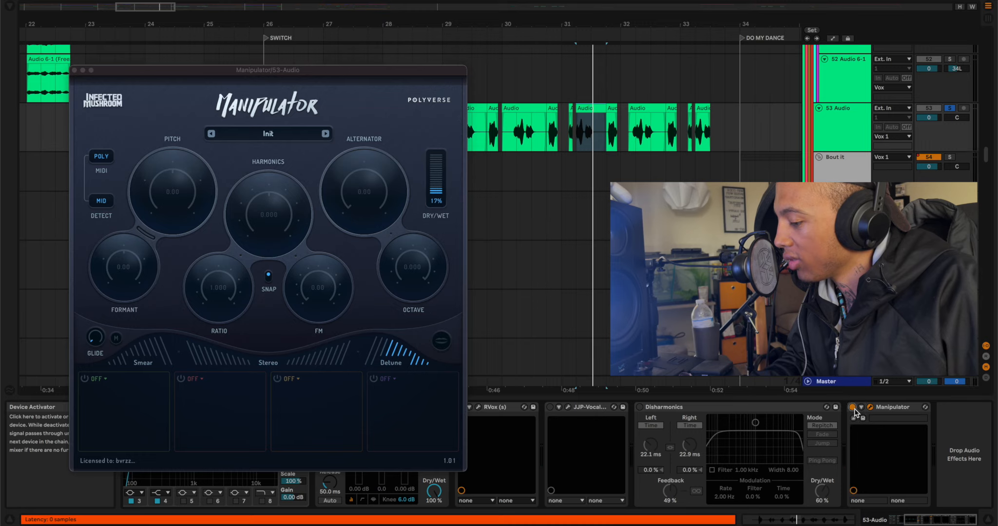
left_click(853, 407)
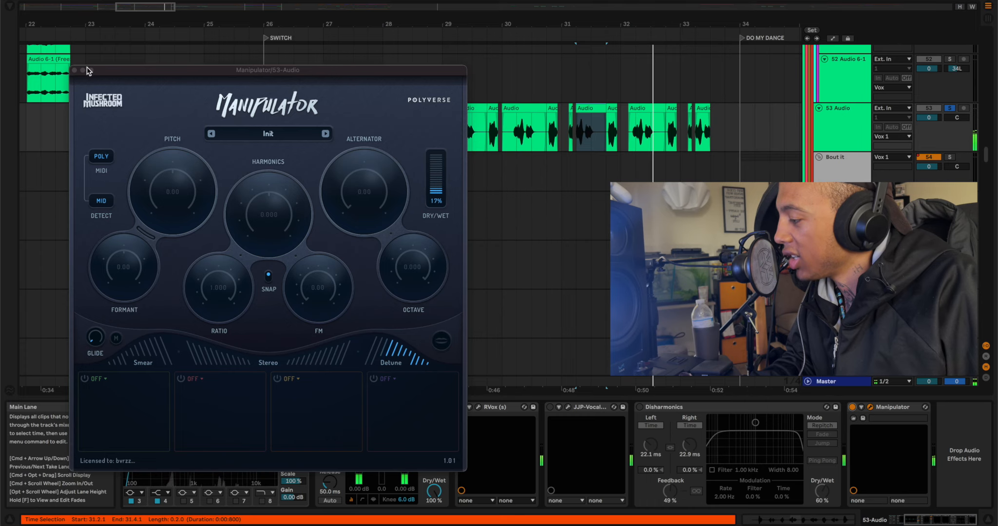
left_click(74, 71)
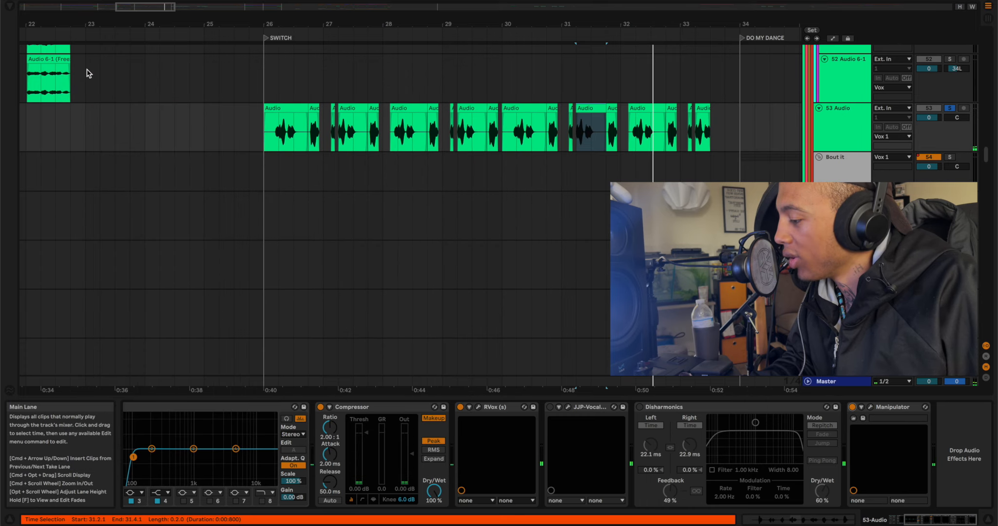
Collapse the groups to show the whole arrangement and play the soloed Chants group from bar 25.
left_click(263, 128)
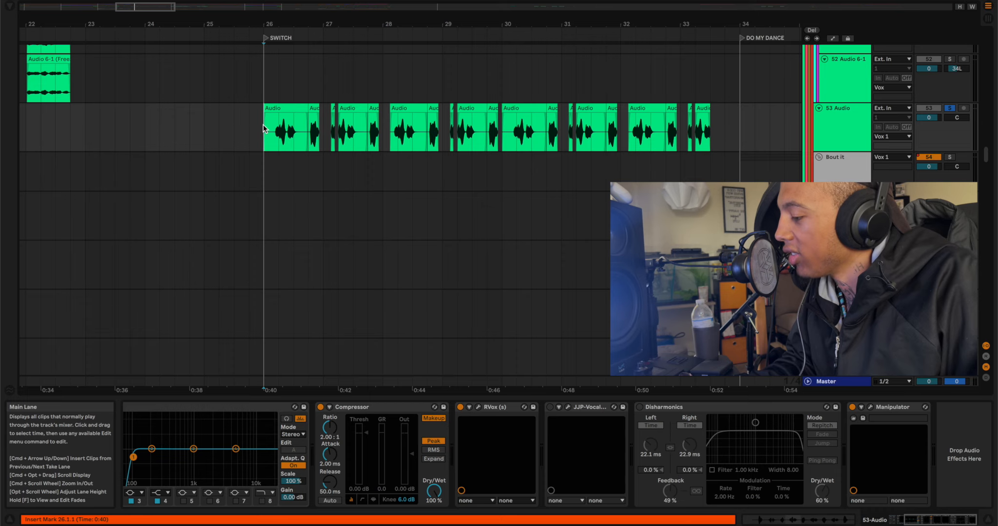
key("alt+u")
left_click_drag(256, 20, 310, 22)
left_click(295, 163)
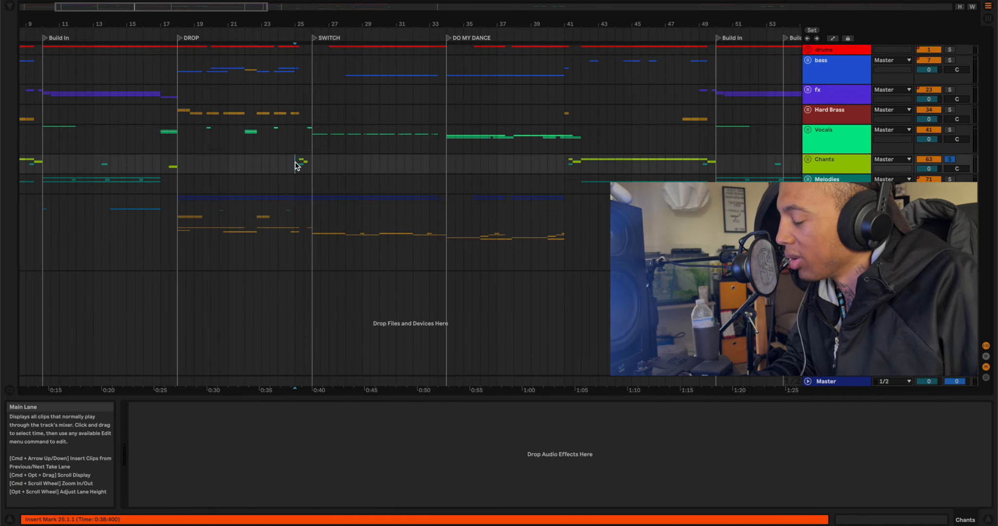
key("space")
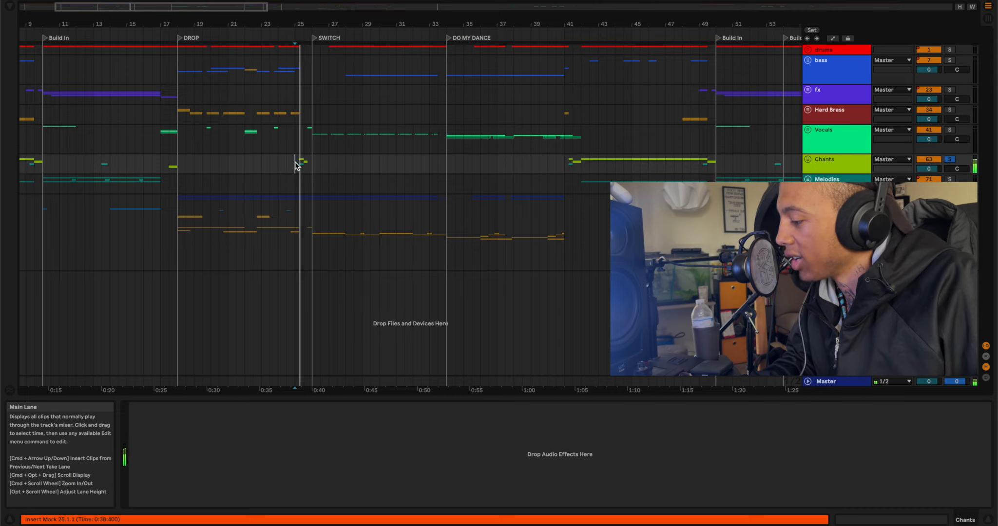
Play the synths group from the DROP marker at bar 18 together with the soloed drums.
left_click(173, 210)
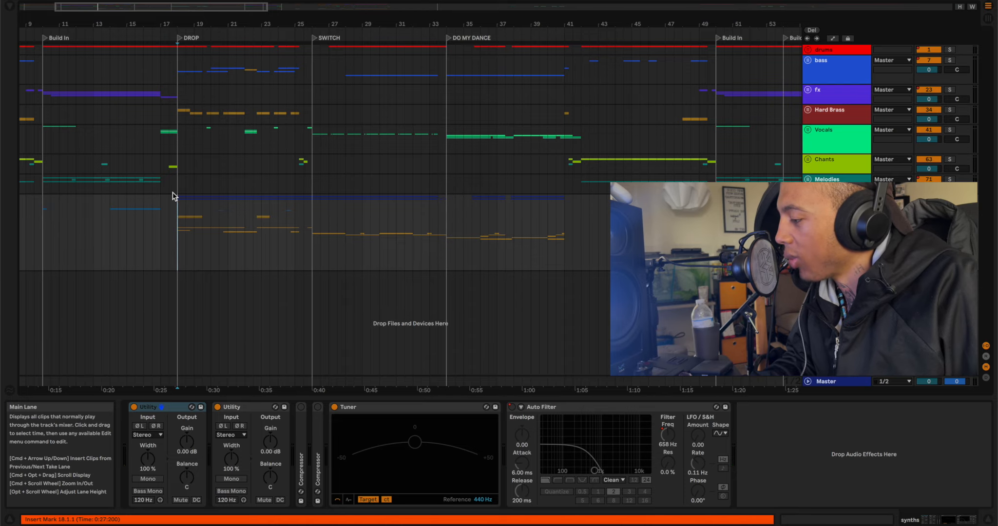
scroll(169, 23, "up", 3)
key("space")
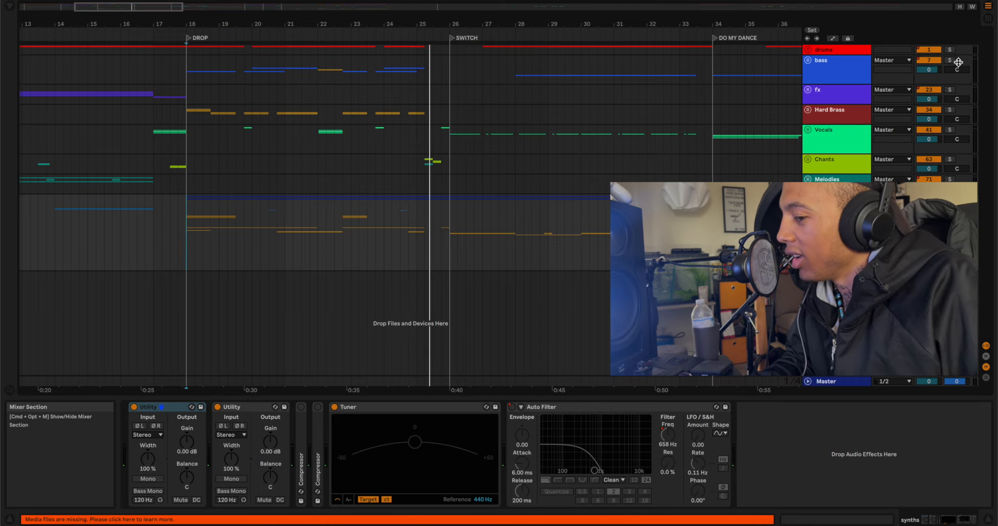
key("space")
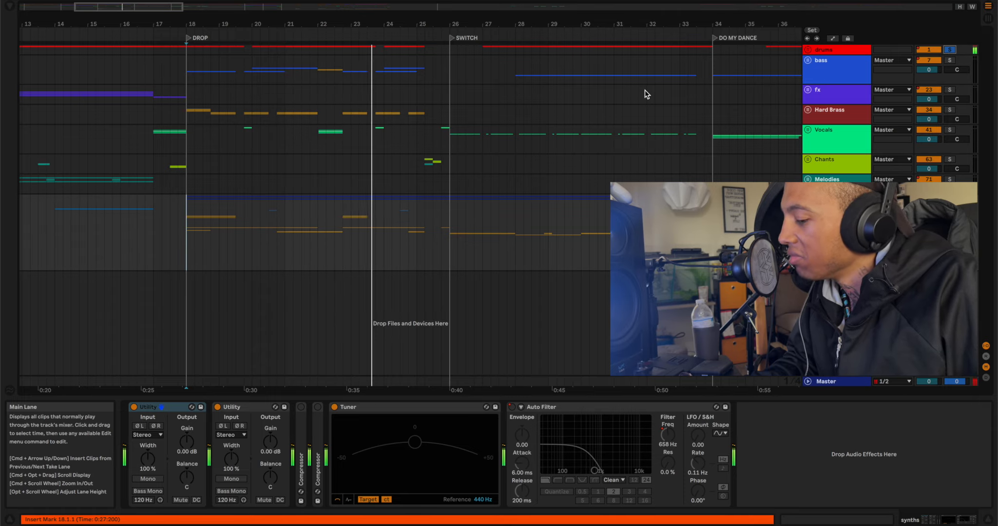
key("space")
Play the S1 synth layers from bar 18.3 while viewing the devices of track 84, LL Pork N Beanz.
scroll(184, 220, "down", 10)
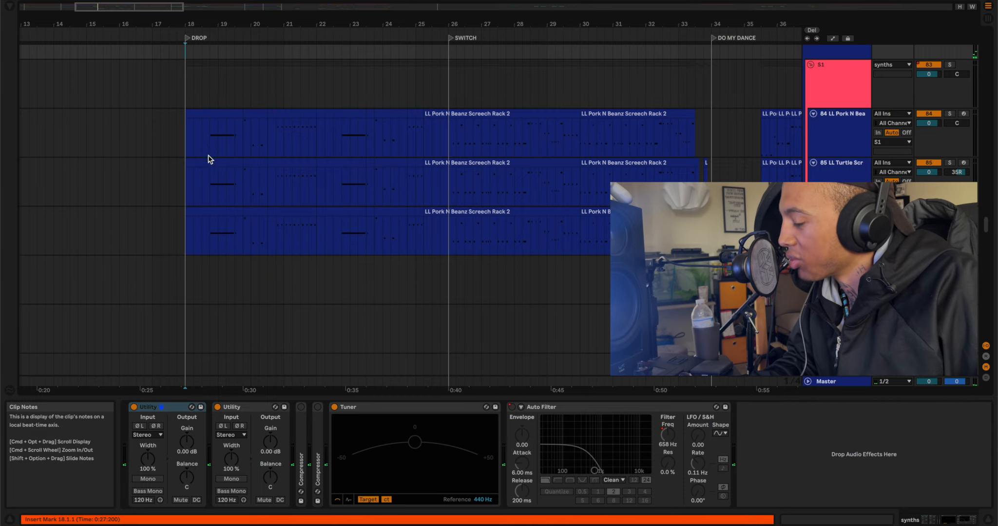
scroll(211, 166, "down", 5)
scroll(211, 176, "up", 4)
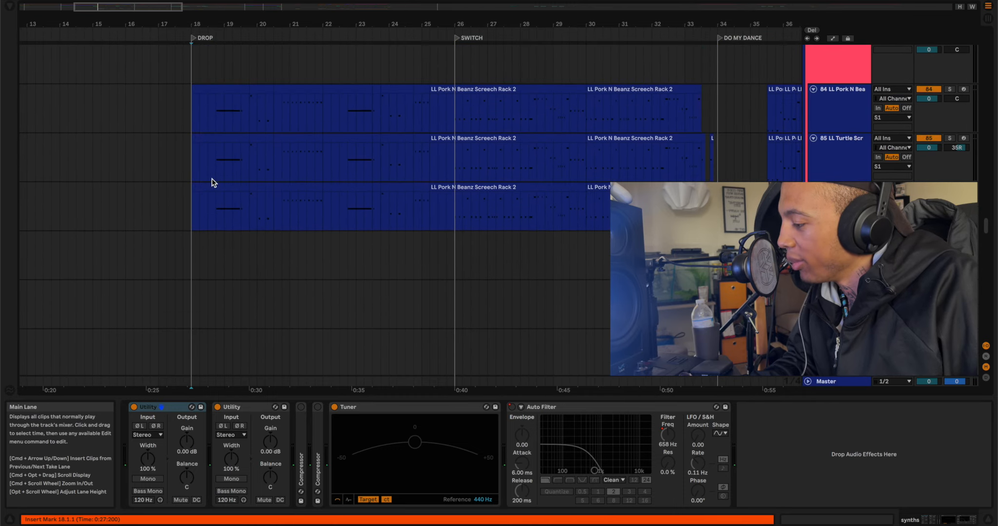
left_click(210, 117)
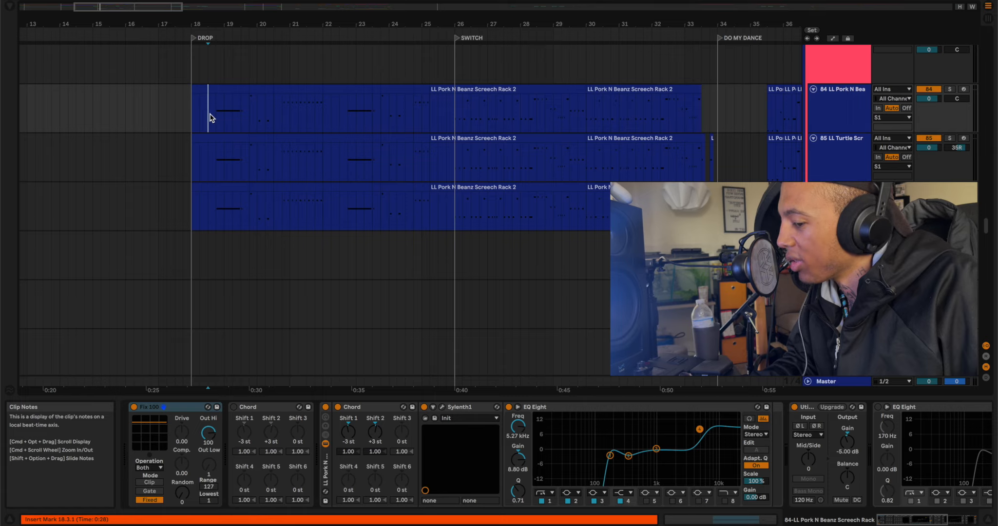
key("space")
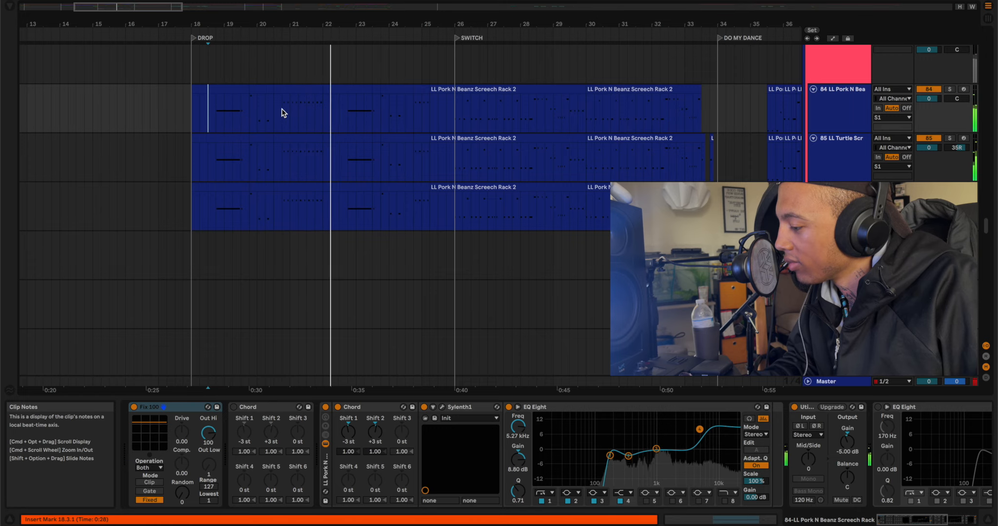
Show the S1 group's automation with its Speaker On envelope and play the soloed group from bar 21.4.
scroll(321, 100, "up", 2)
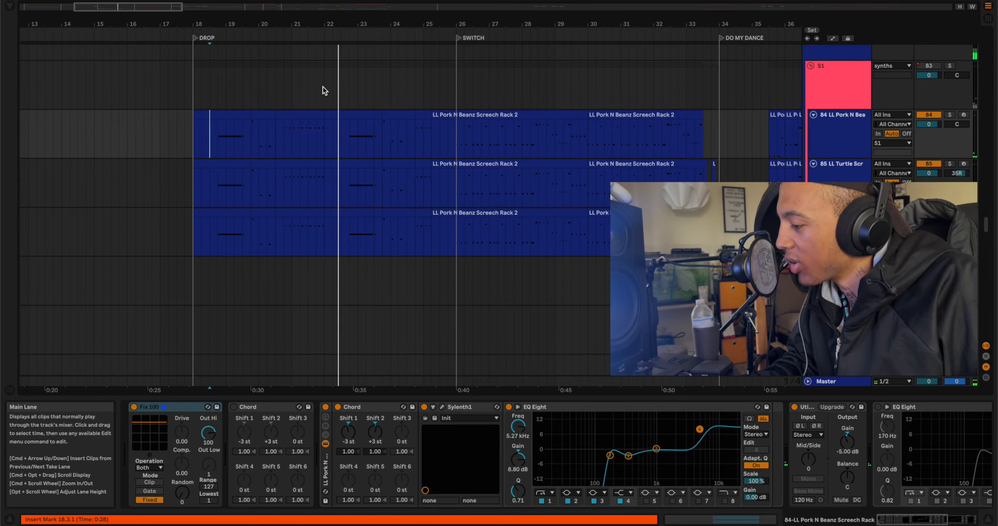
left_click(315, 100)
key("a")
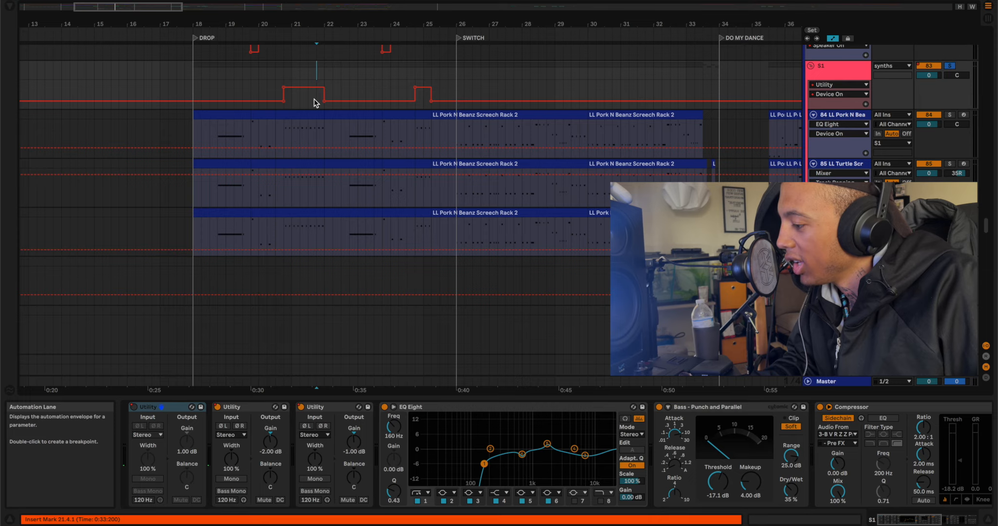
left_click(929, 66)
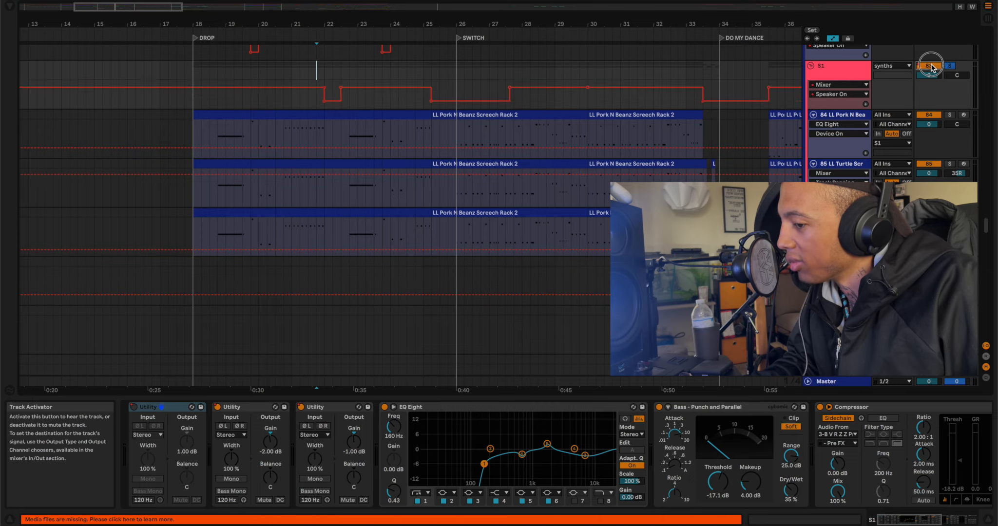
key("space")
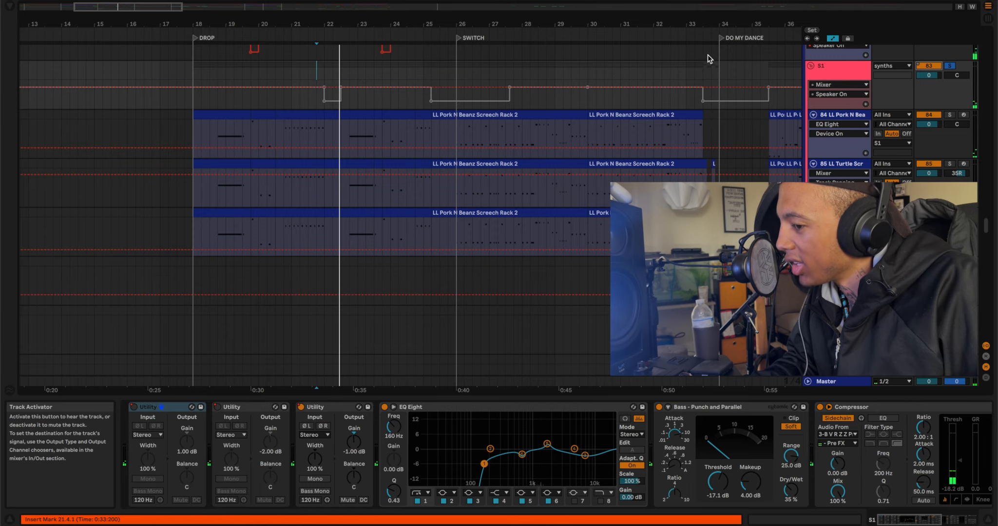
Look through the tracks inside the S1 group, replay it from bar 21.4 and unsolo the group.
scroll(950, 142, "down", 10)
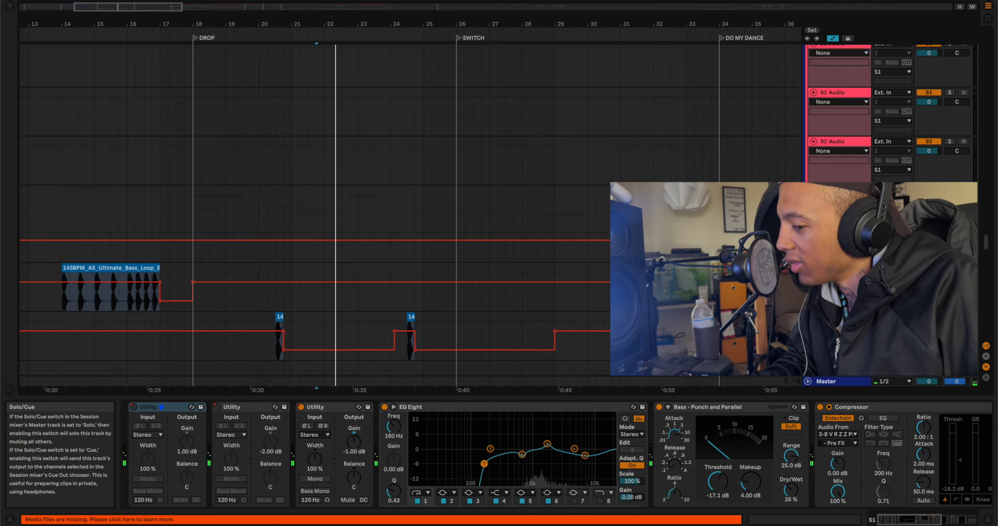
scroll(707, 166, "up", 6)
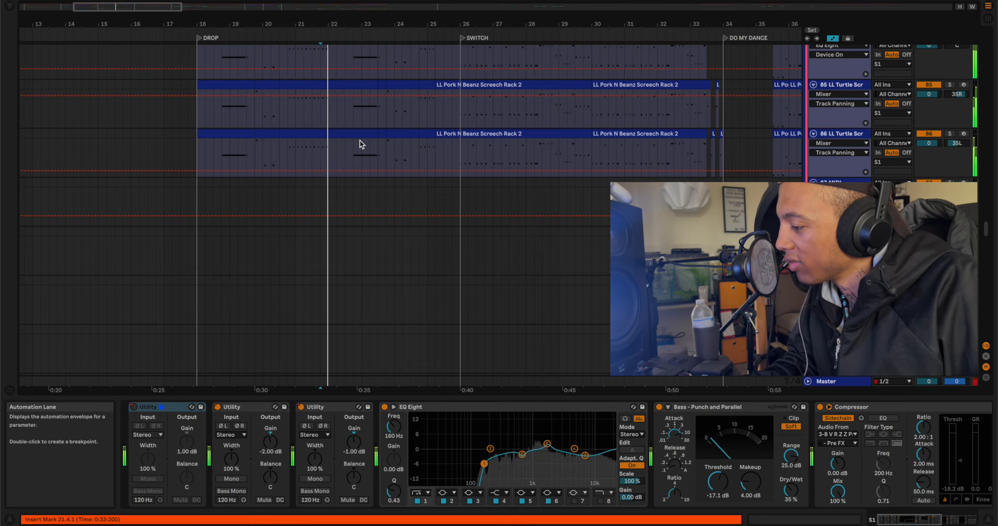
scroll(361, 141, "up", 2)
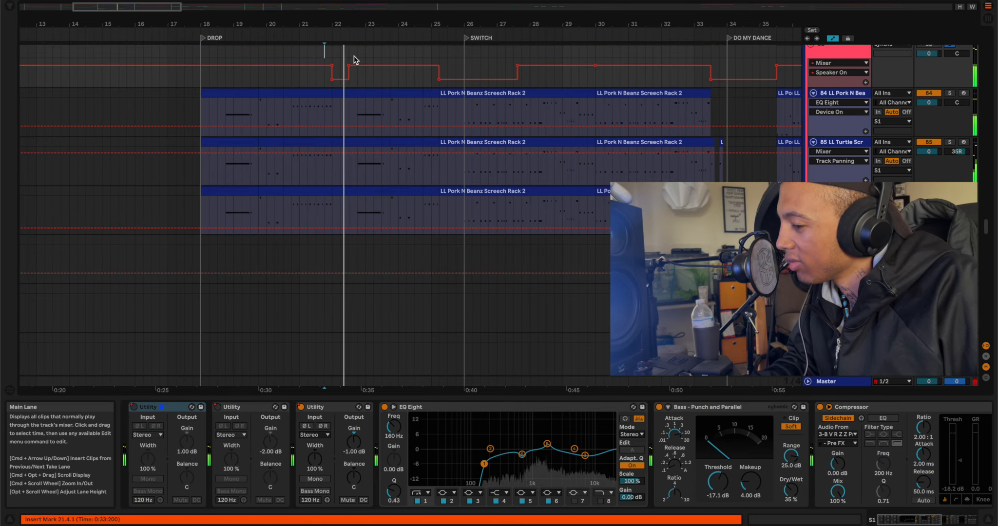
scroll(350, 61, "up", 1)
key("space")
key("space")
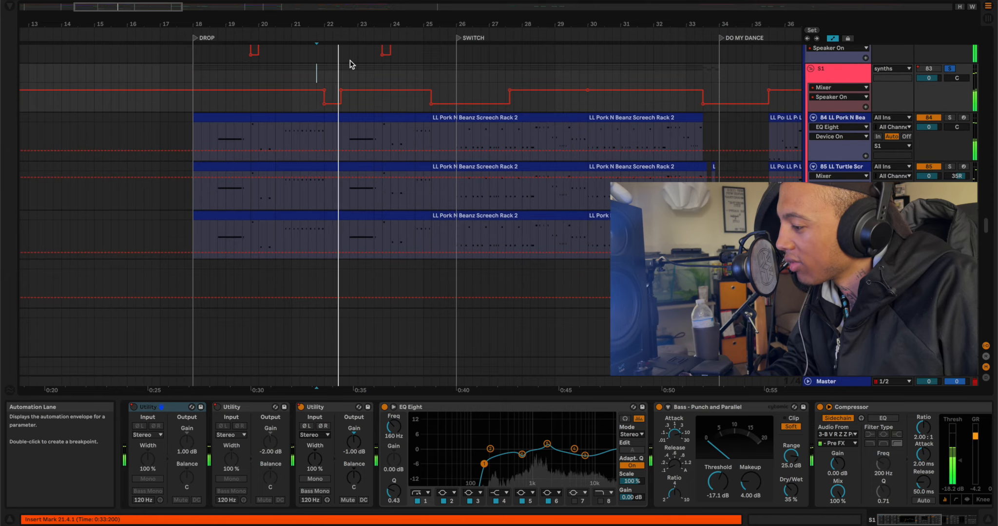
left_click(952, 68)
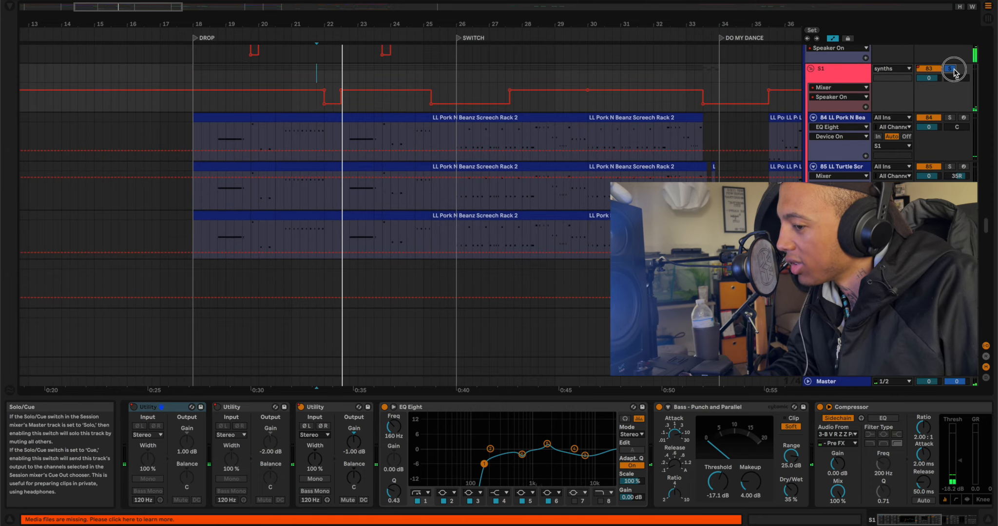
Turn off the S1 group's solo and hide the automation lanes in the arrangement.
left_click(951, 69)
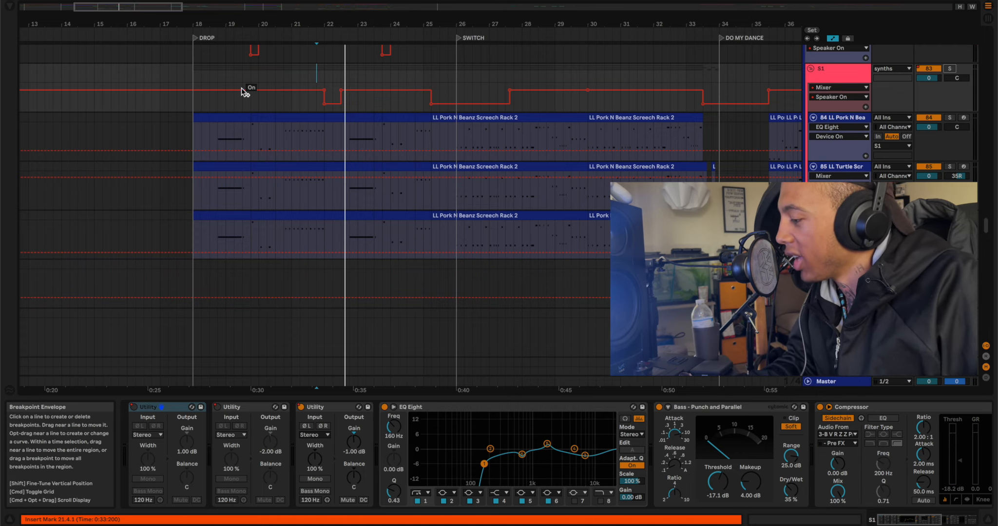
key("a")
scroll(248, 131, "down", 5)
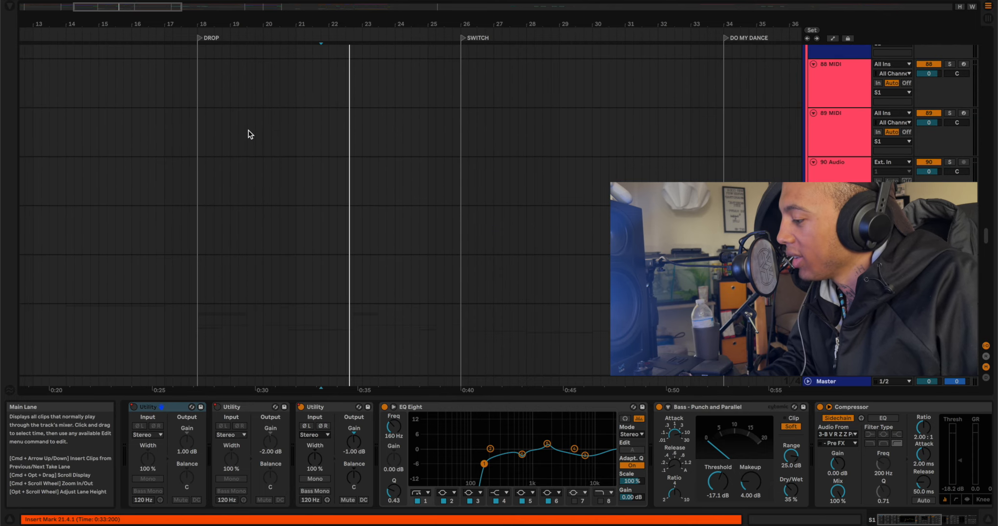
Solo the bass loop on track 95 and play its short clip from bar 20.3.1, viewing the Ballad Reverb settings.
scroll(250, 135, "down", 6)
left_click(285, 154)
key("s")
key("space")
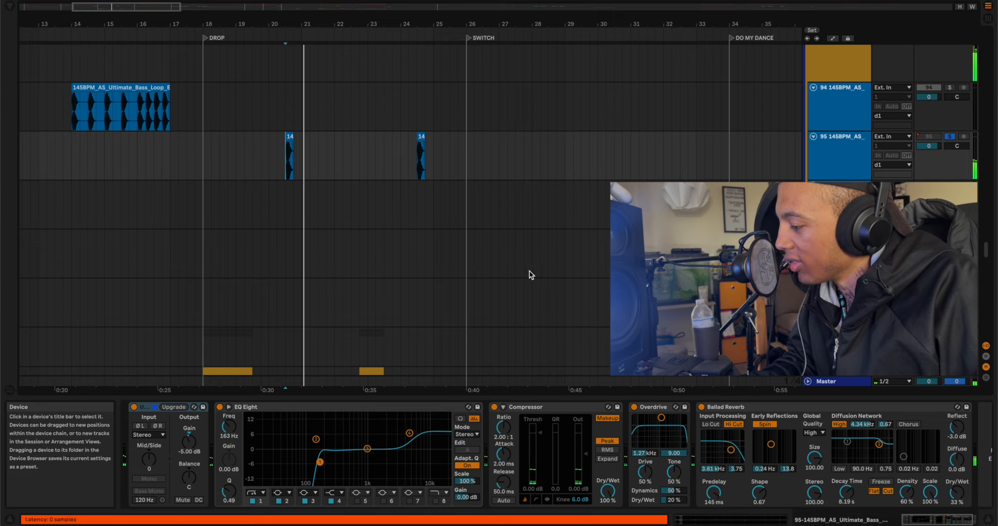
mouse_move(282, 22)
left_mouse_down()
mouse_move(283, 93)
mouse_move(281, 25)
left_mouse_up()
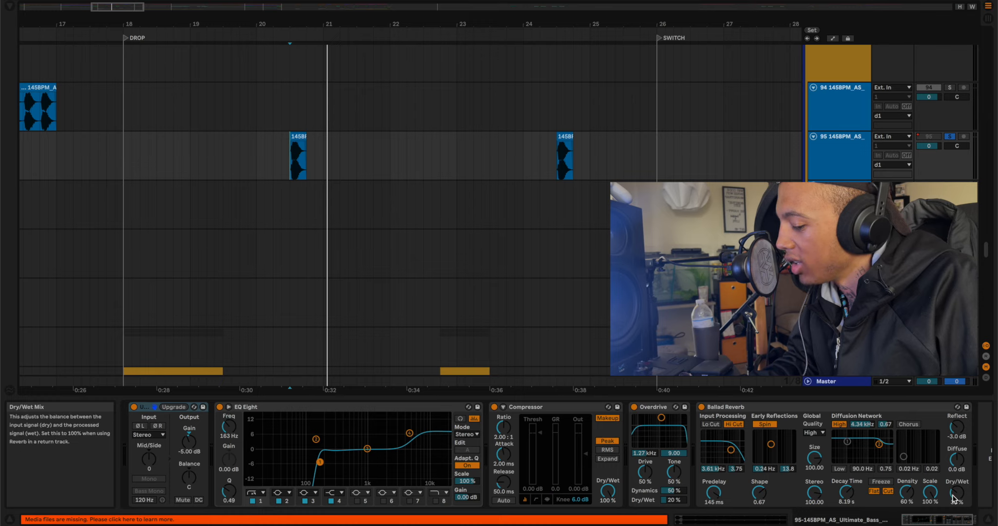
key("space")
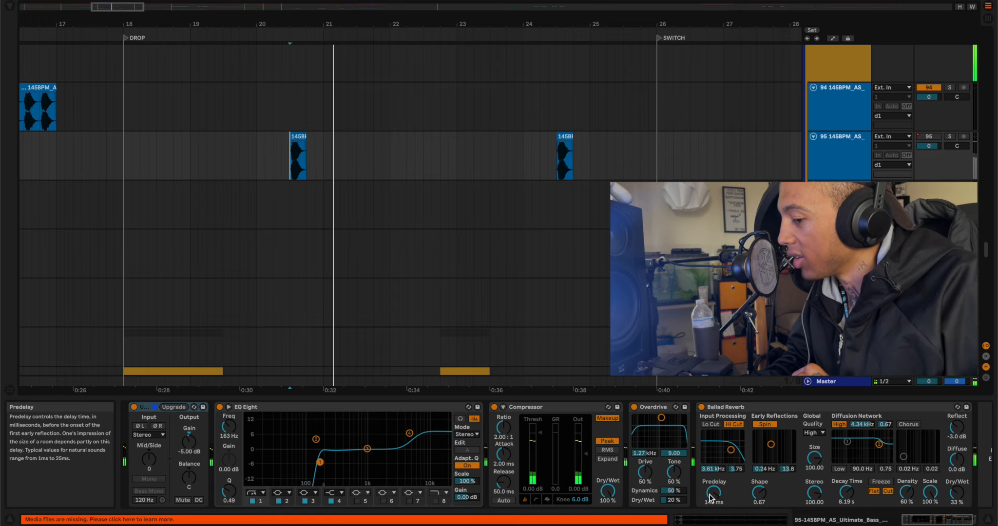
Play the unsoloed mix from bar 20.2.3 to hear track 95's bass loop clip in context.
left_click(274, 174)
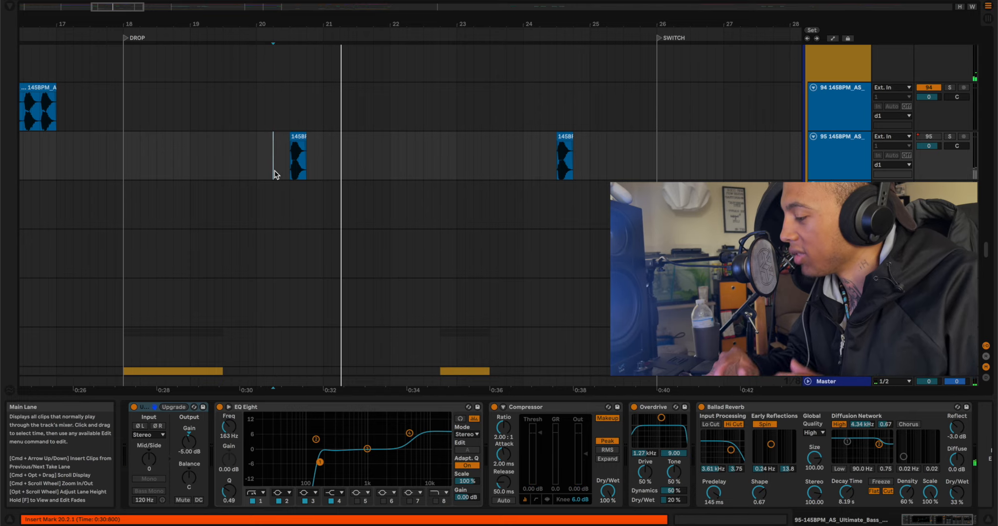
left_click(285, 169)
key("space")
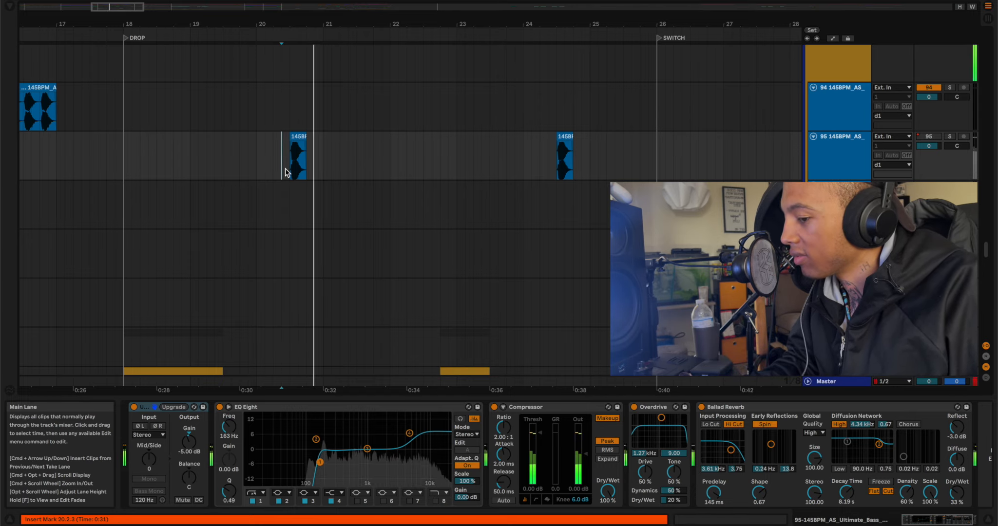
key("space")
Check track 95's Speaker On automation, hide it again, and replay the soloed clip from bar 20.3.1.
key("a")
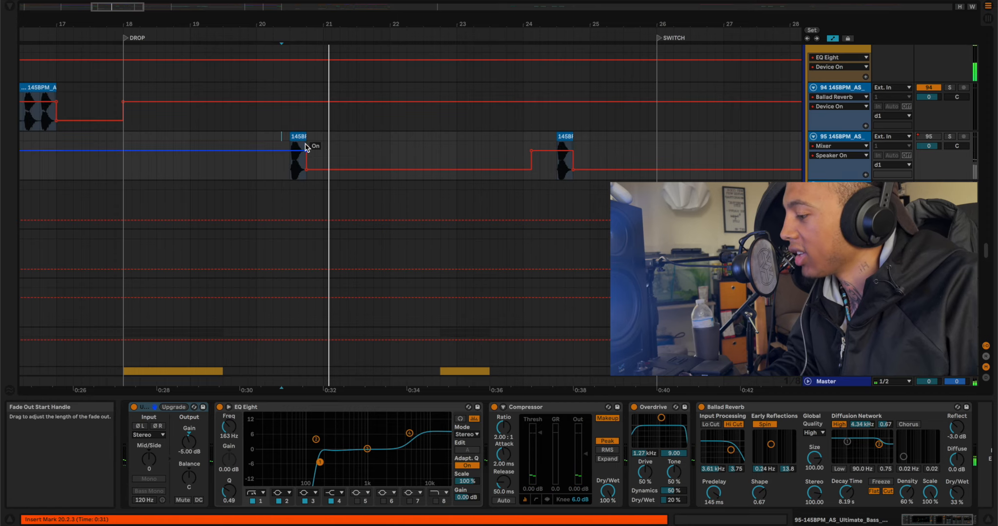
key("a")
left_click(293, 161)
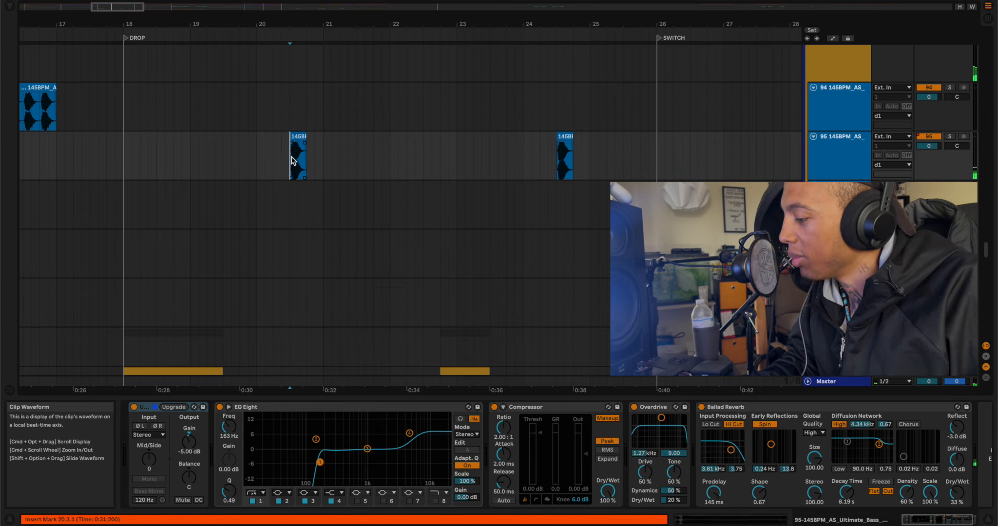
key("space")
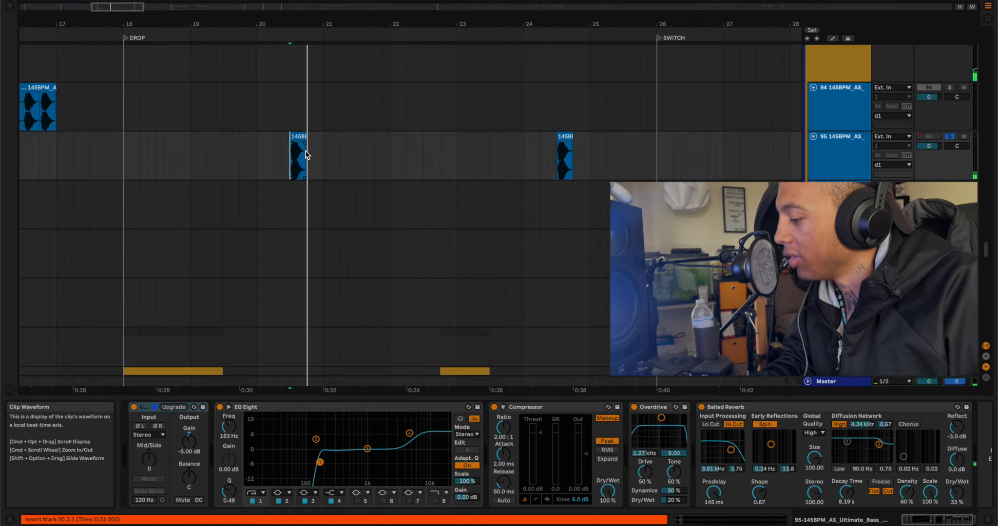
Solo track 100 Serum in the Sustain group and play its held note from bar 18.4.1.
scroll(301, 170, "down", 10)
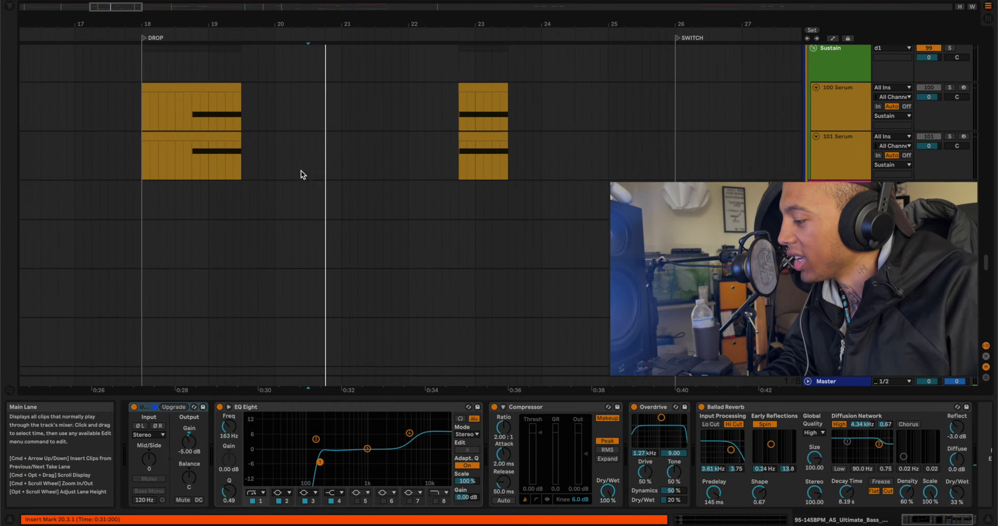
scroll(288, 161, "left", 3)
left_click(276, 141)
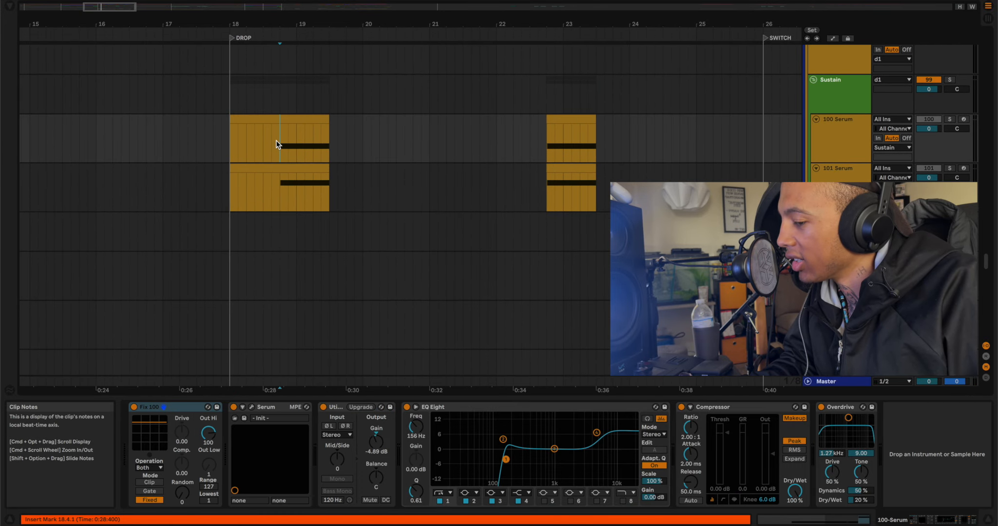
key("space")
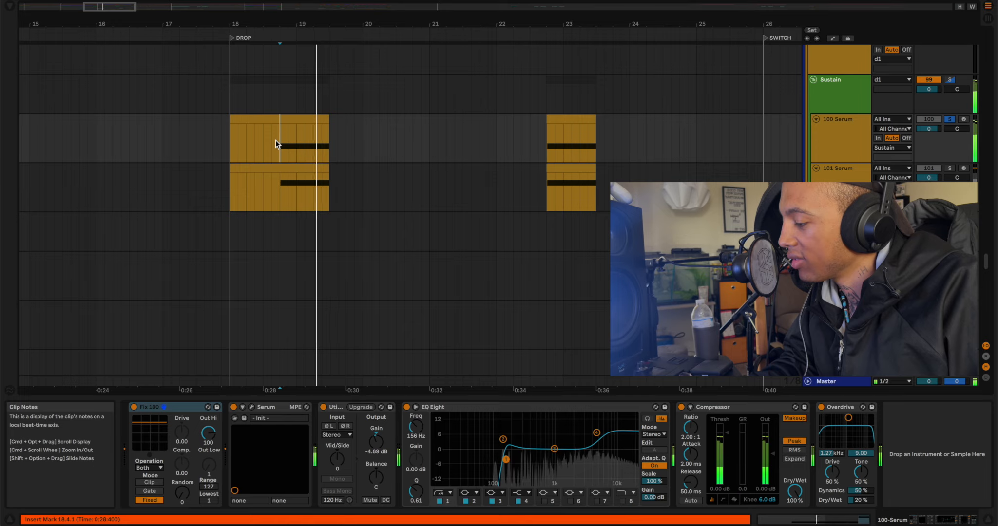
key("space")
Play the Sustain group's 101 Serum layer and compare it with 100 Serum from bar 18.4.1.
left_click(282, 195)
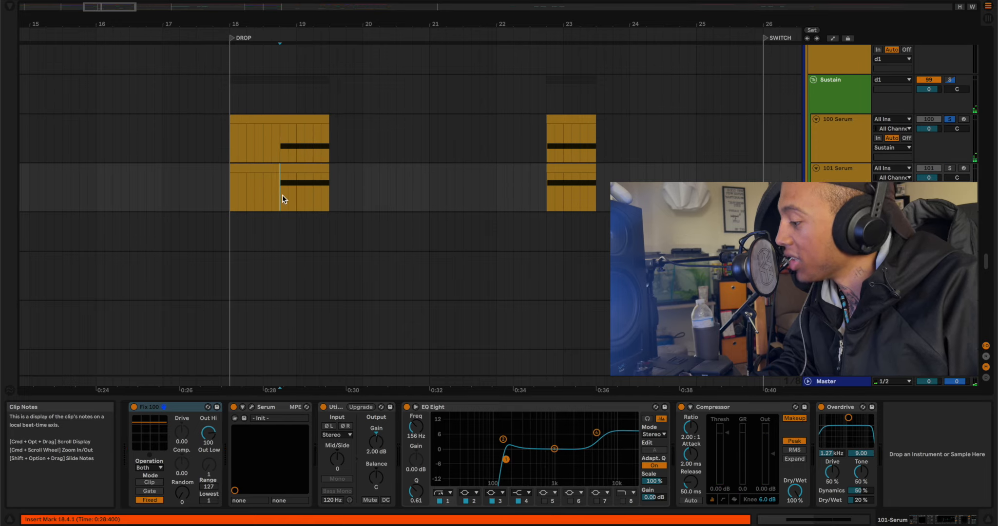
key("space")
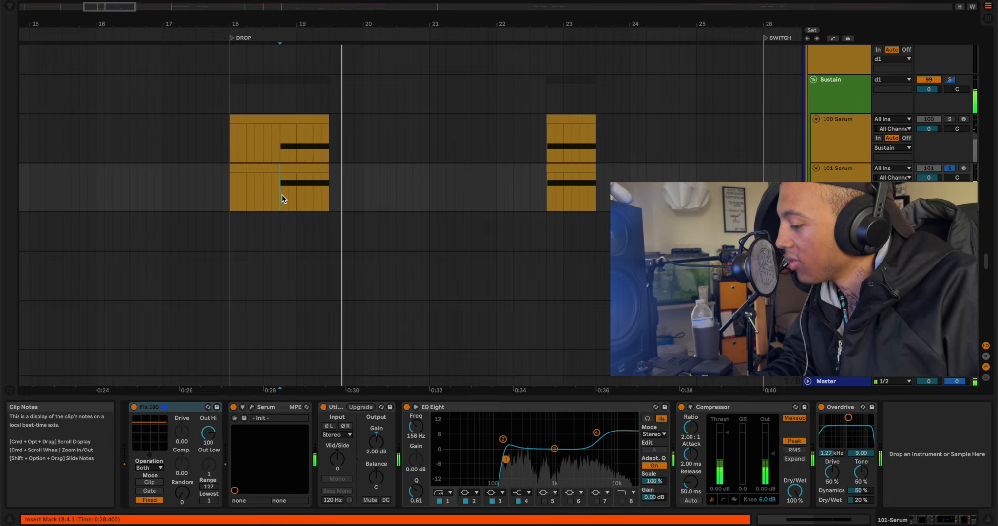
left_click(282, 142)
key("space")
left_click(949, 119)
key("space")
key("space")
Solo the lower purple Chords track and play its short clip from bar 18.1.1 at the DROP marker.
scroll(561, 175, "down", 5)
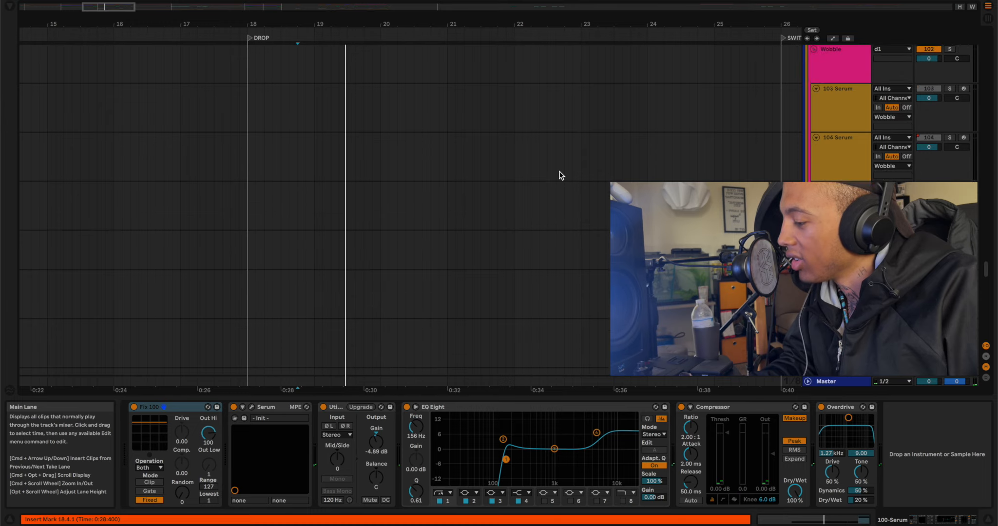
scroll(560, 175, "down", 5)
left_click(272, 222)
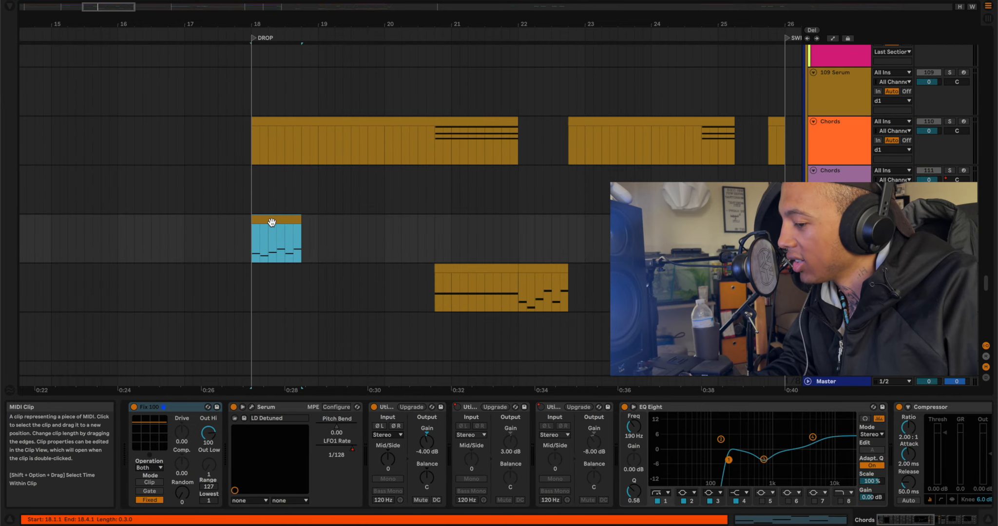
key("space")
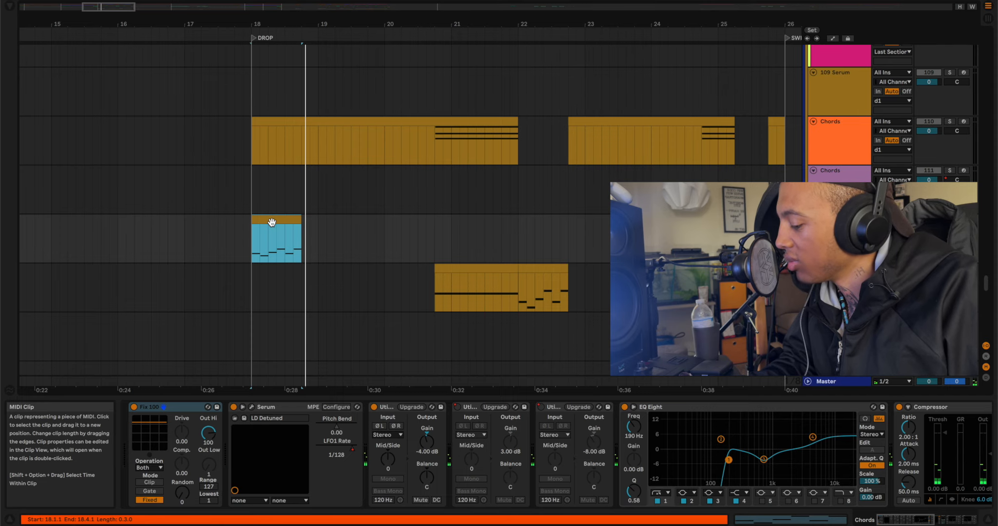
key("space")
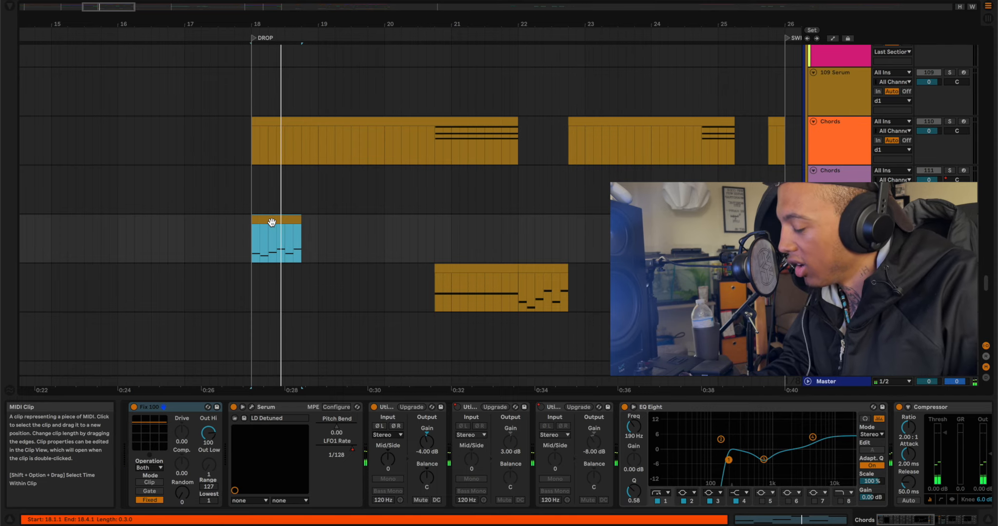
Collapse all track groups and play the soloed Hard Brass group at the drop, placing the insert marker at bar 18.1.1.
key("super+alt+u")
left_click(954, 110)
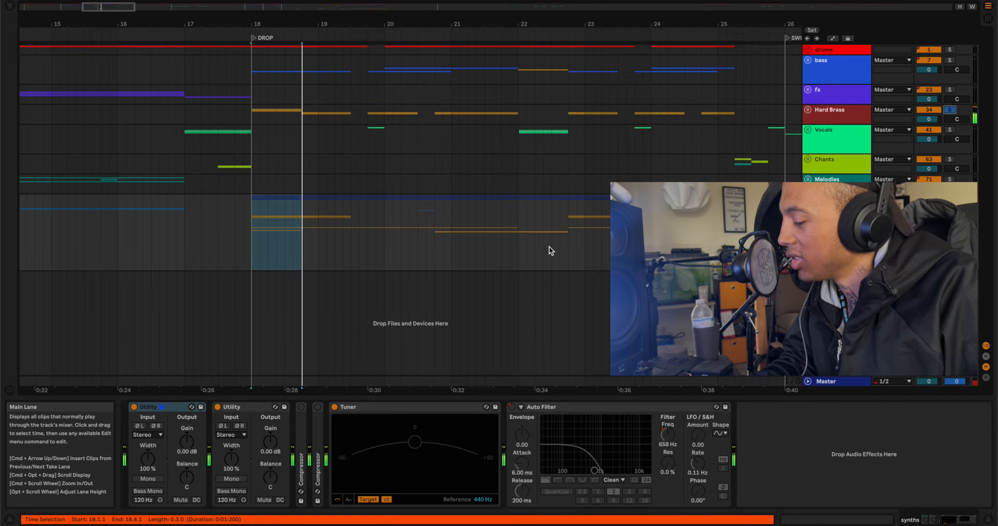
left_click(253, 231)
Expand the groups again and look through the synth tracks for the remaining Chords and Serum clips after the DROP marker.
key("super+alt+u")
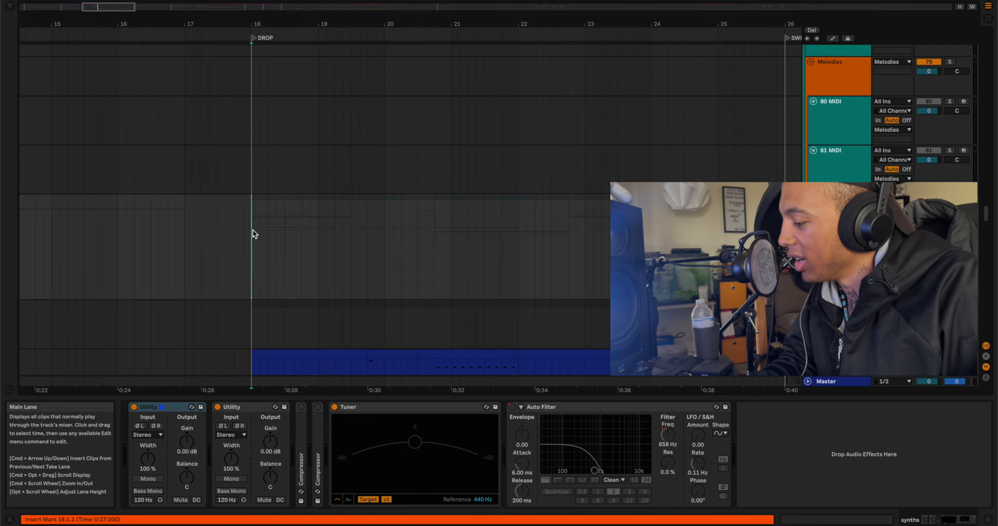
scroll(252, 229, "down", 10)
scroll(252, 229, "down", 10)
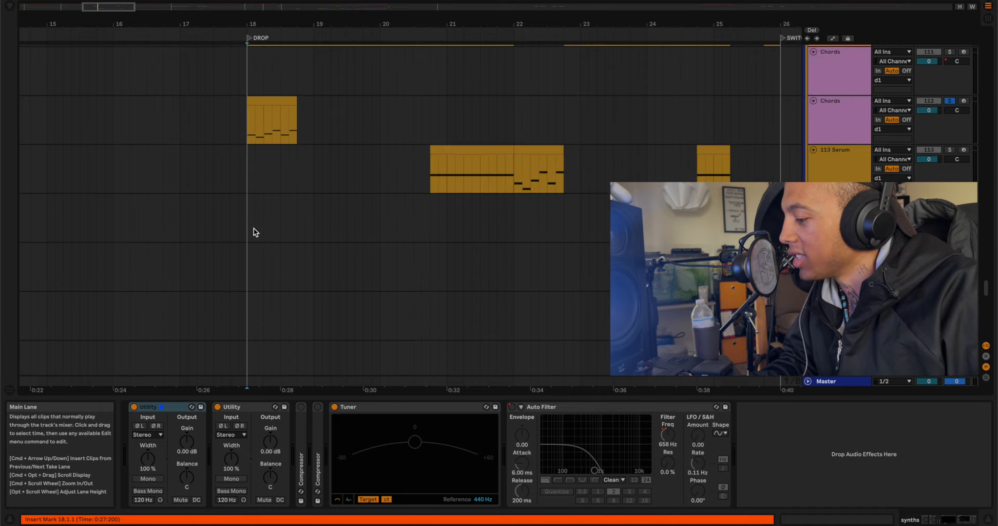
scroll(390, 194, "down", 5)
scroll(424, 172, "down", 4)
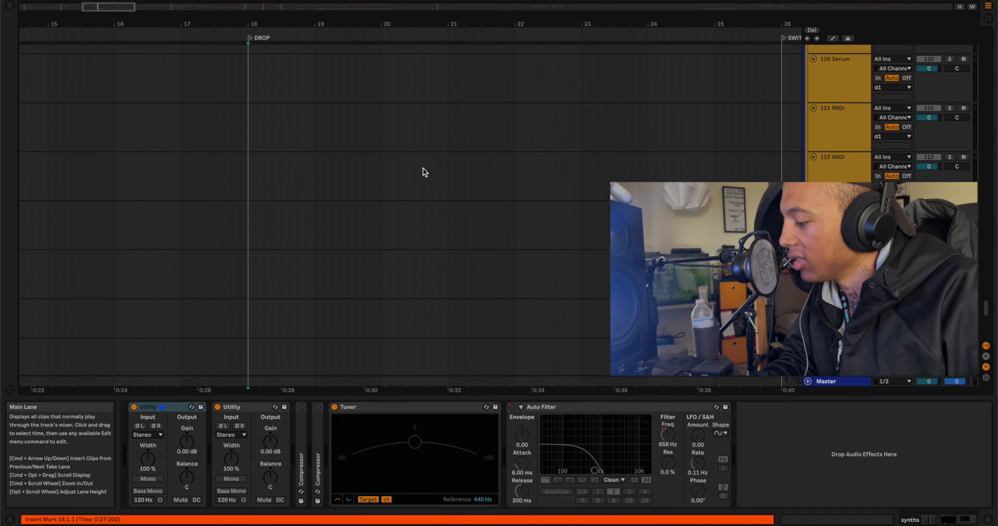
scroll(423, 171, "left", 2)
scroll(423, 171, "up", 11)
scroll(423, 172, "left", 1)
scroll(423, 171, "down", 10)
scroll(424, 172, "left", 1)
scroll(424, 172, "up", 4)
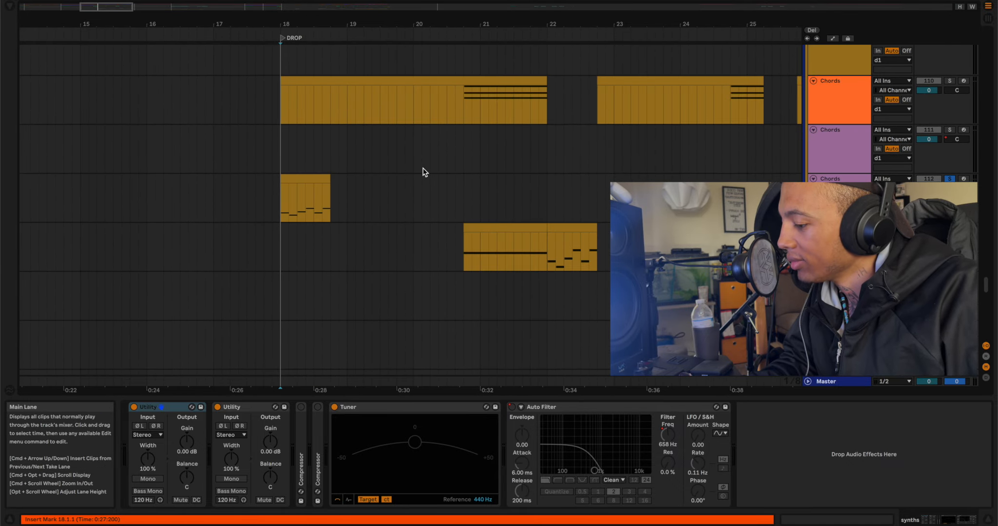
Play track 113 Serum soloed from bar 22.1.1, mark bar 20.4.1, and view the end of its device chain.
left_click(548, 253)
key("space")
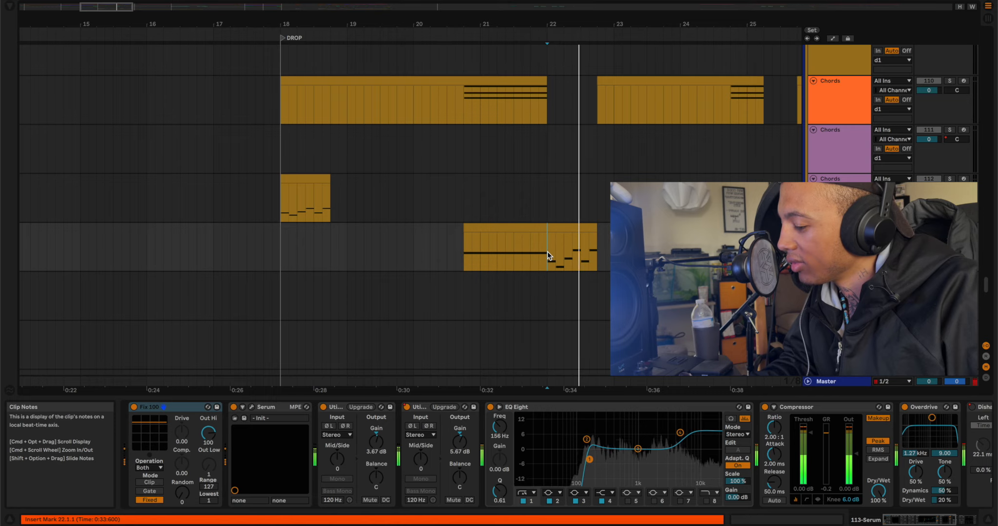
left_click(462, 253)
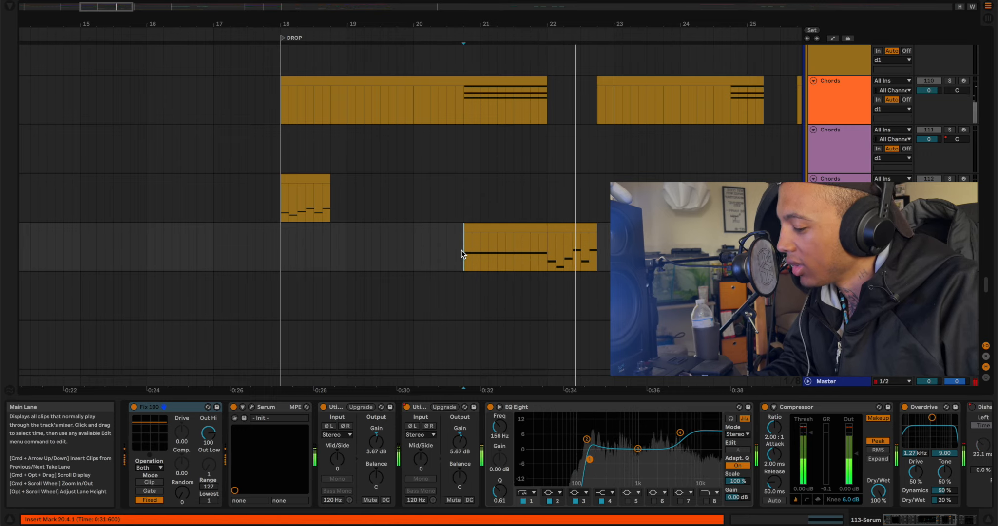
scroll(682, 454, "right", 5)
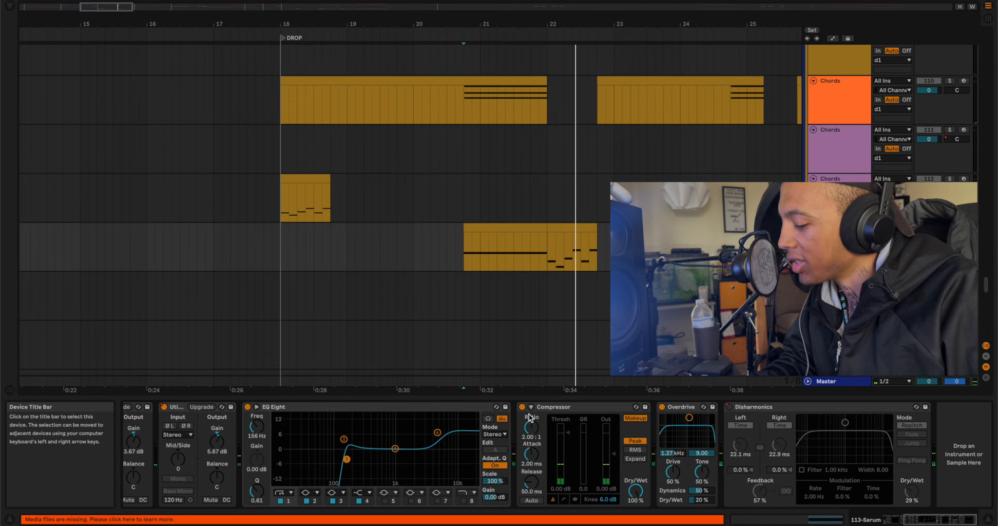
Toggle Disharmonics on track 113 Serum and compare its clips with playback from bars 20.4.1 and 22.1.1.
key("space")
left_click(729, 407)
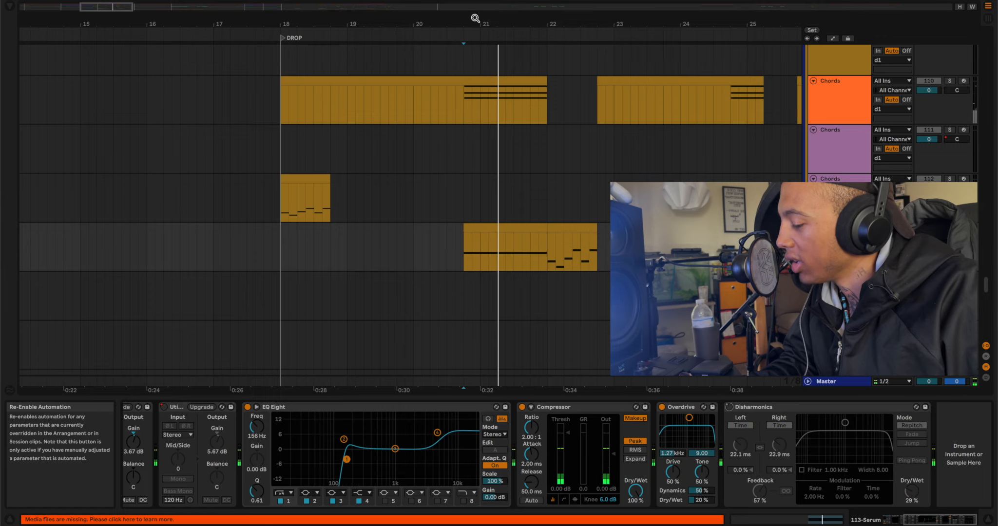
left_click(548, 251)
key("space")
key("space")
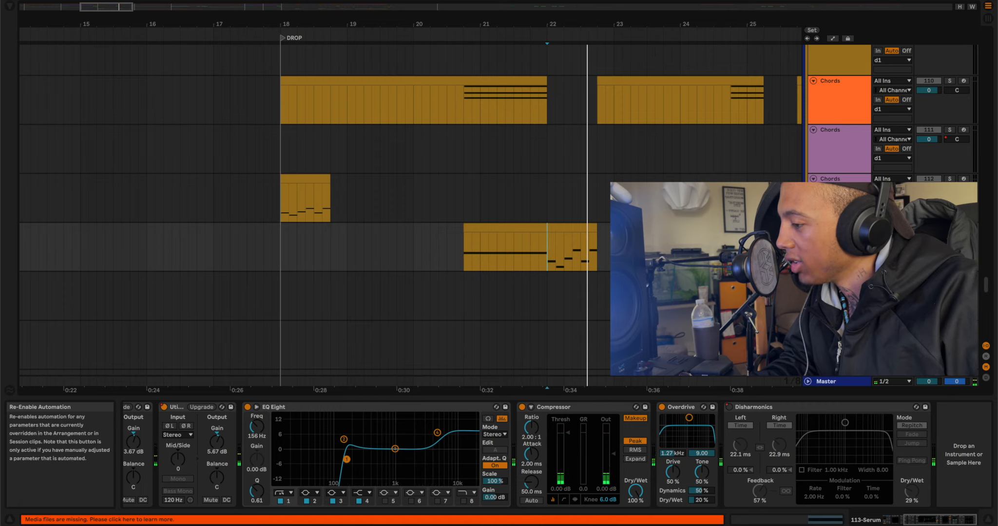
left_click(471, 241, "shift")
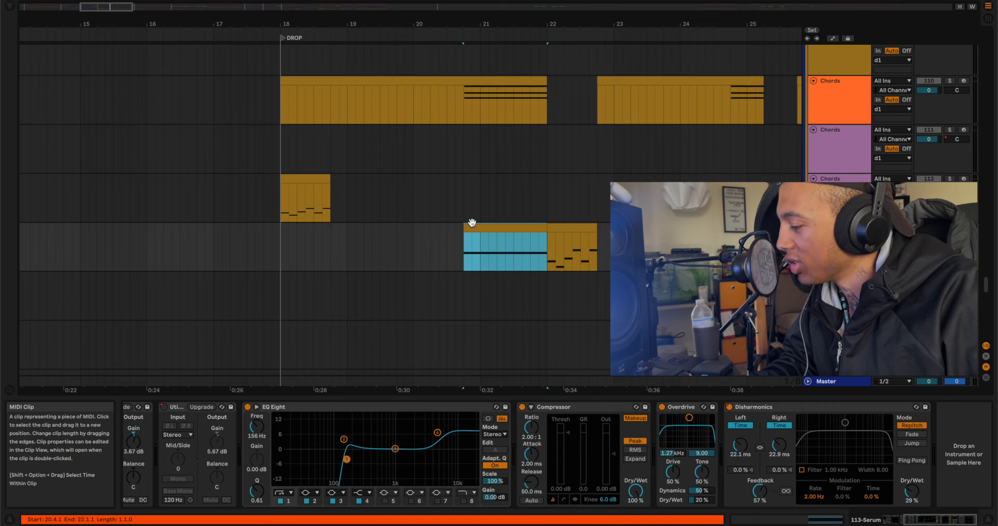
key("space")
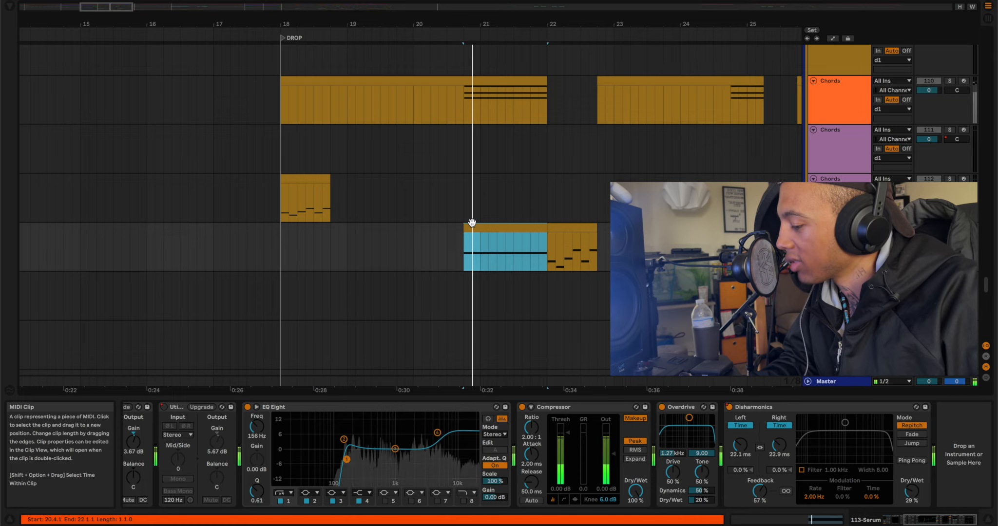
Solo the orange Chords track and replay its chord from bar 20.4.1, checking Serum's Pitch Bend parameter.
scroll(488, 199, "up", 3)
left_click(465, 188)
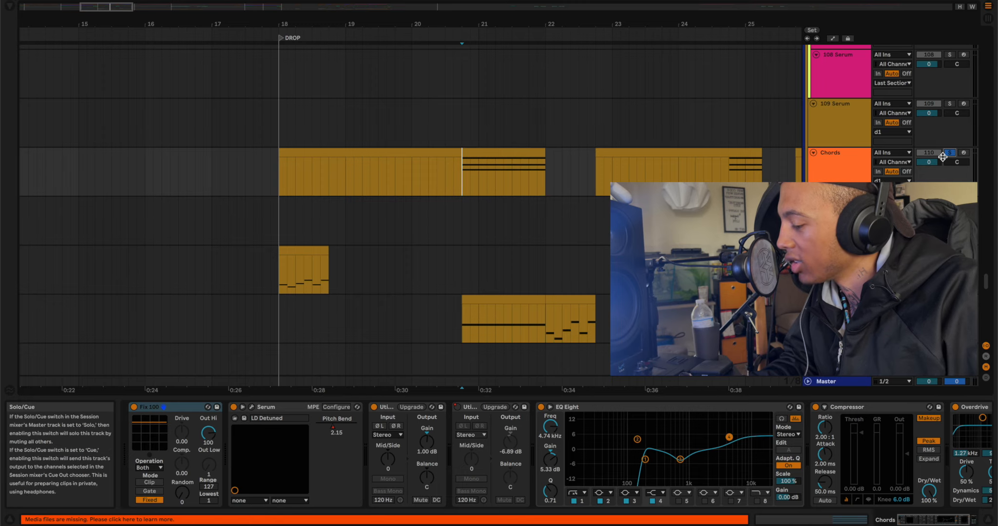
key("space")
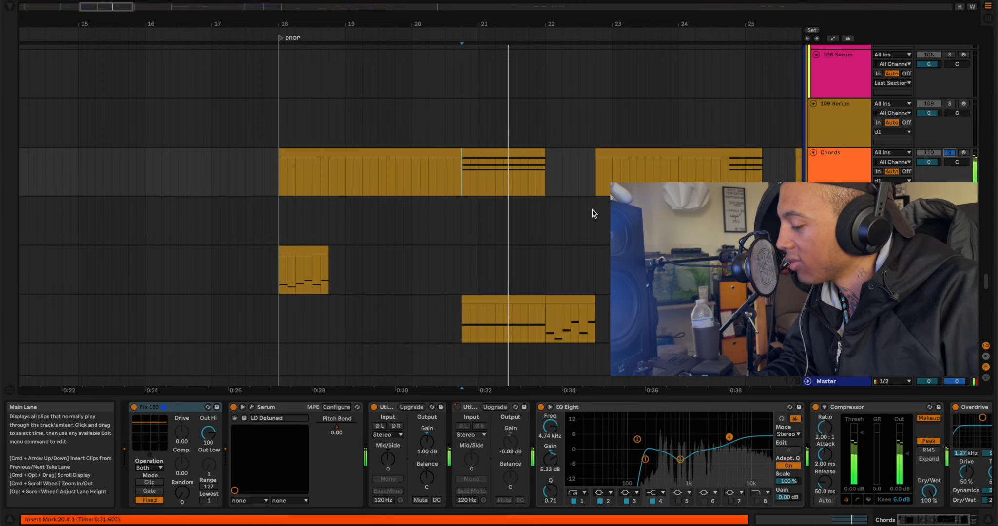
key("space")
key("space")
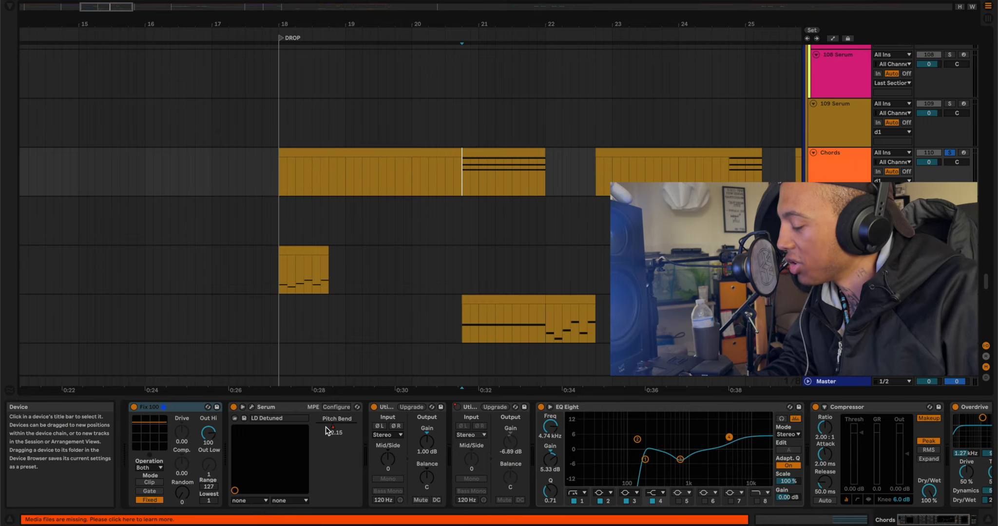
key("space")
scroll(468, 231, "up", 5)
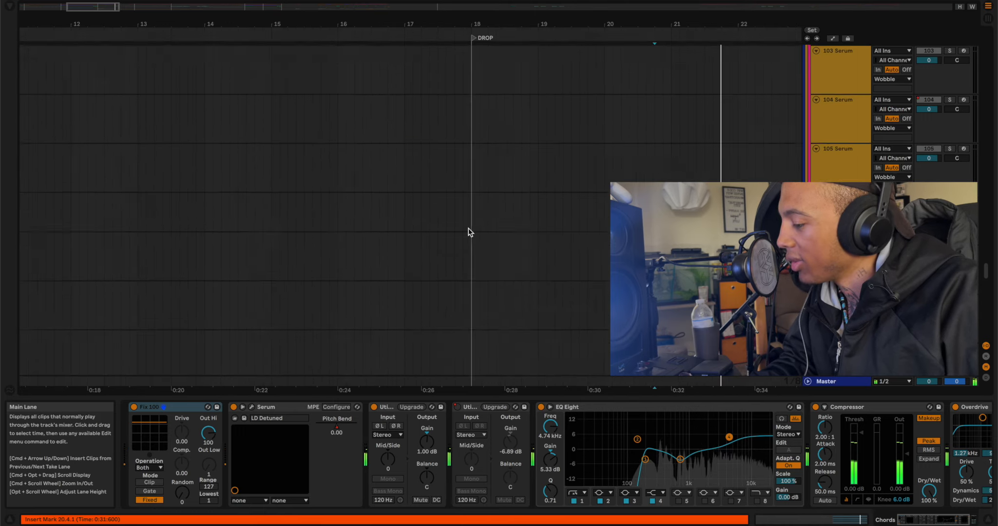
Play the short Chords clip on track 112 from the DROP marker at bar 18.1.1.
scroll(468, 232, "down", 5)
left_click(430, 337)
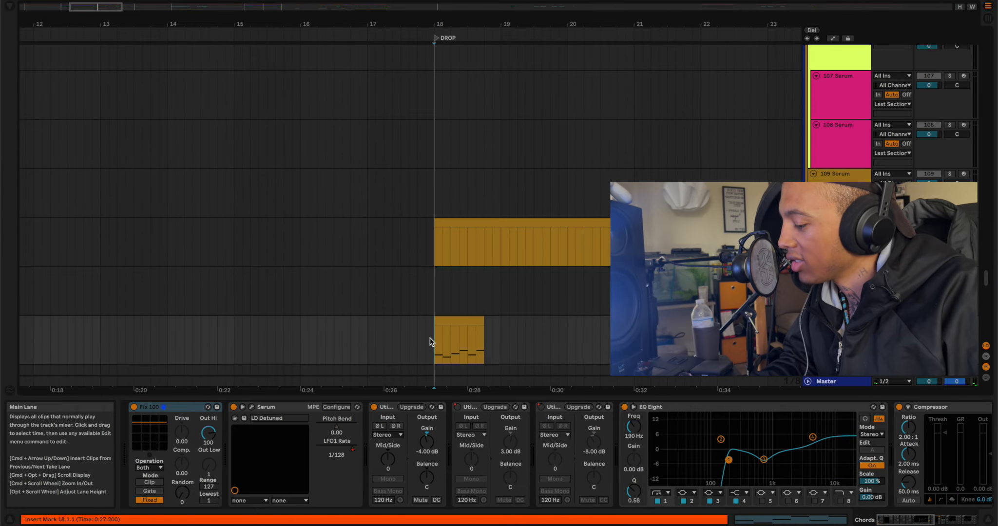
key("space")
Audition track 100 Serum in the Sustain group from bar 18.4.1 and open its Serum synth window.
scroll(426, 274, "up", 5)
scroll(427, 274, "up", 3)
left_click(487, 163)
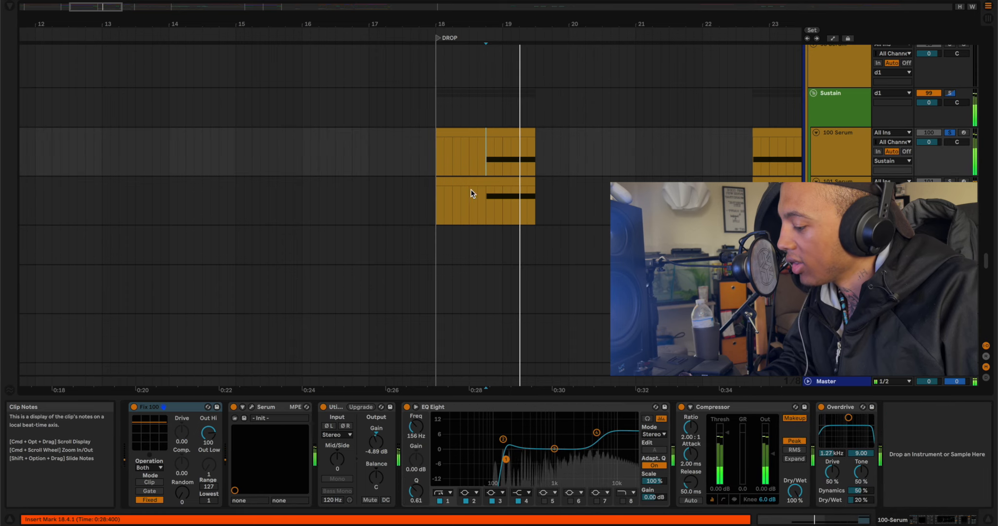
left_click(252, 407)
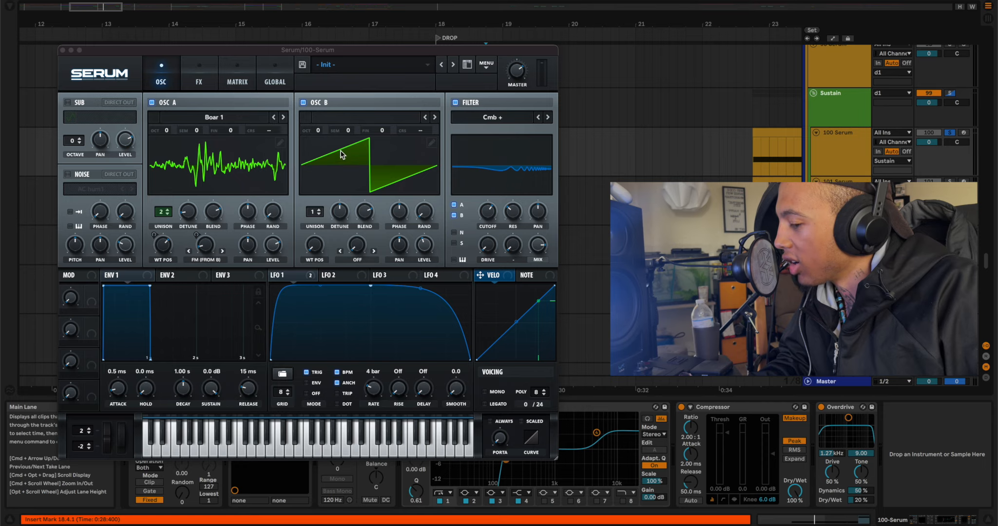
Arm track 100 Serum and play test notes, comparing the sound with the Cmb + filter off and on.
left_click(962, 134)
key("z")
key("z")
key("z")
key("a")
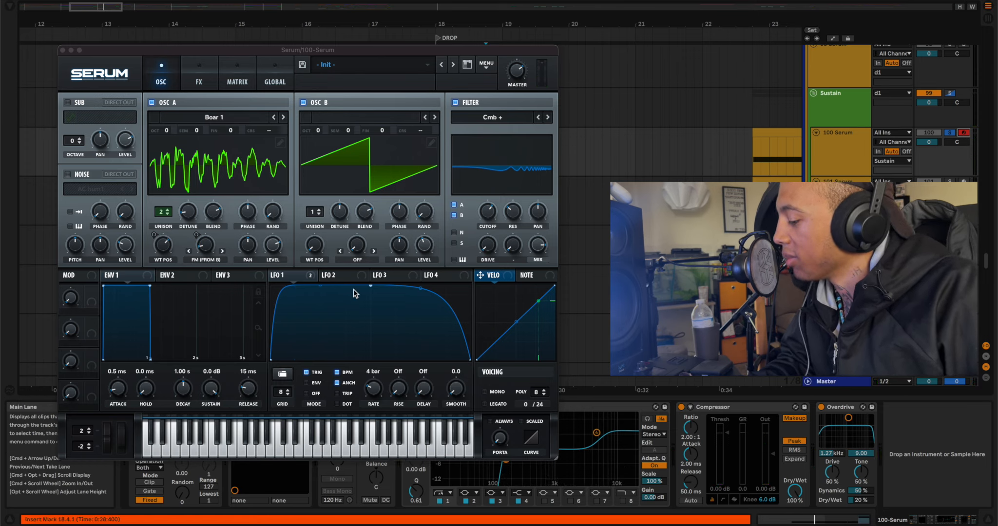
key("a")
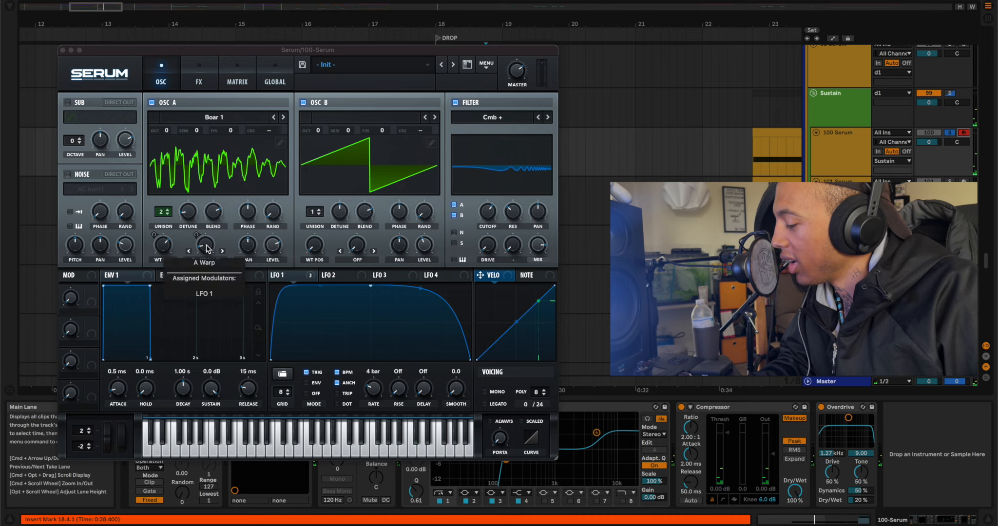
left_click(454, 104)
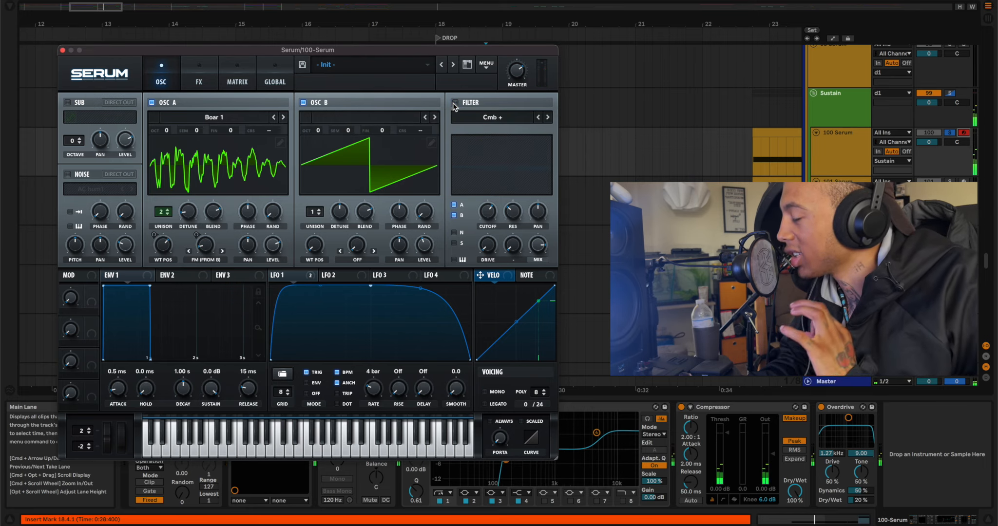
left_click(454, 104)
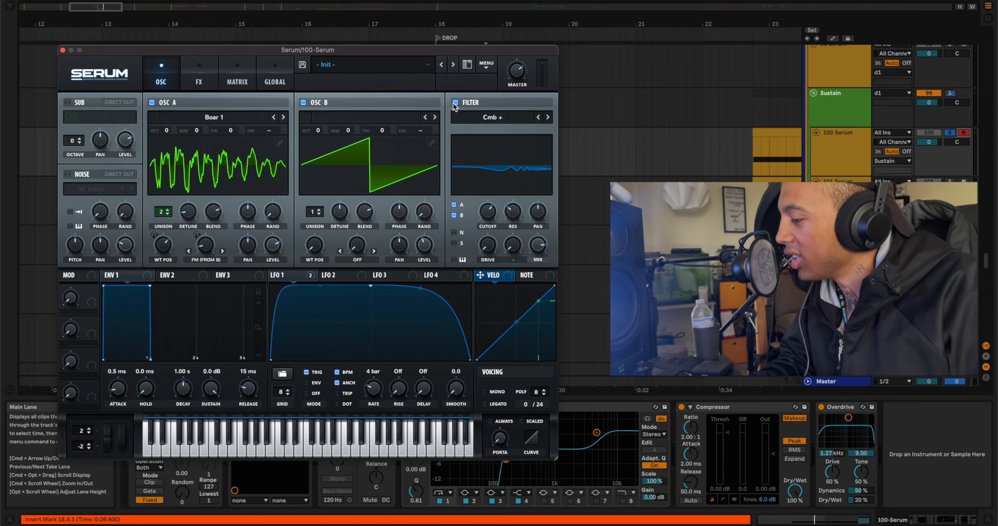
Check the multiband compressor among the Serum effects of track 100, return to the oscillators and close the synth.
left_click_drag(381, 51, 542, 34)
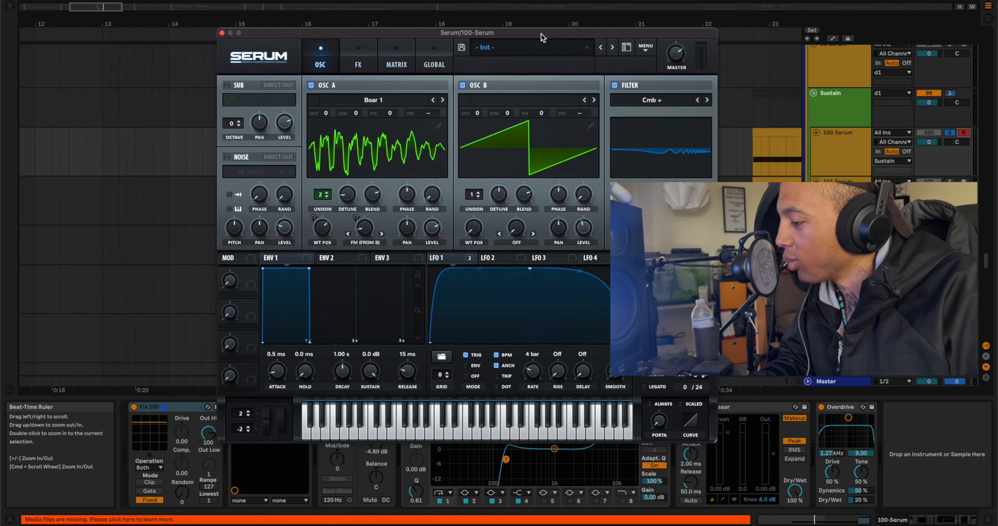
left_click(356, 57)
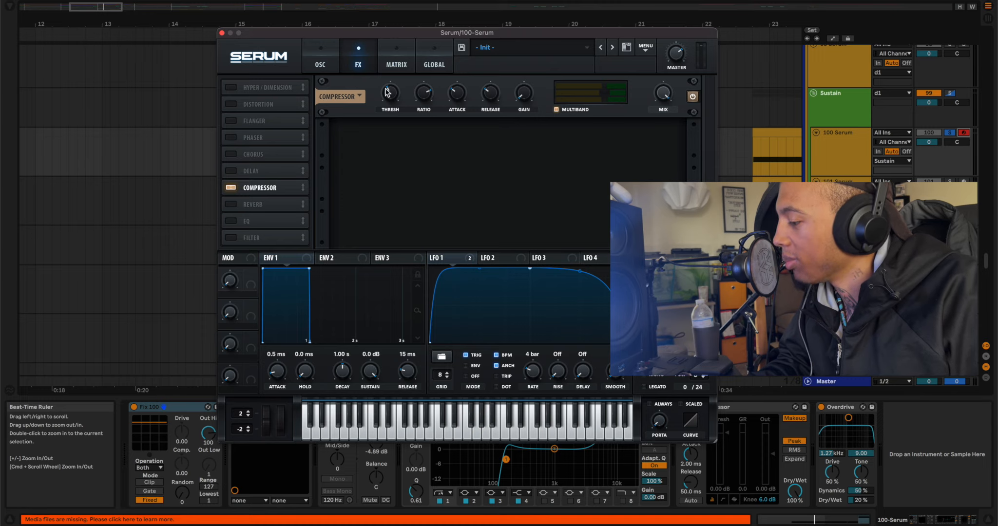
left_click(320, 58)
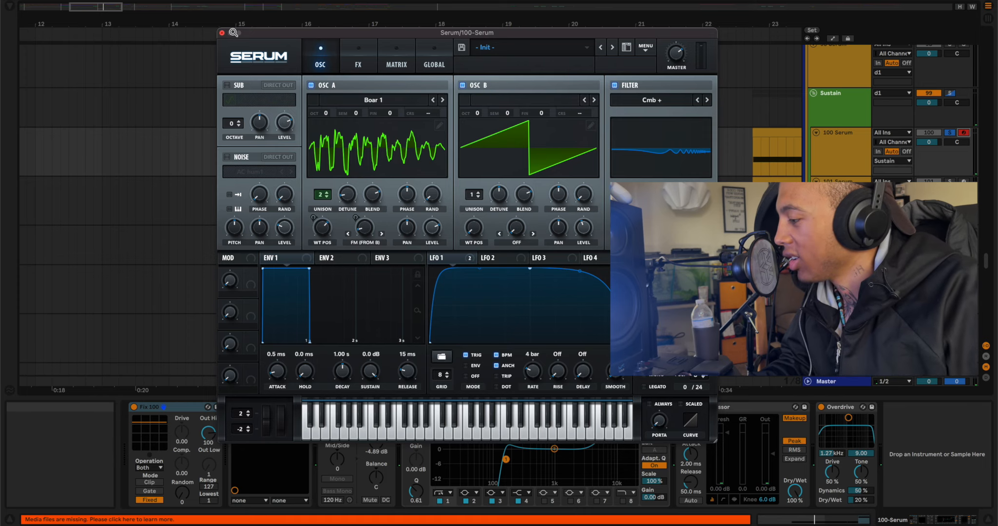
left_click(222, 33)
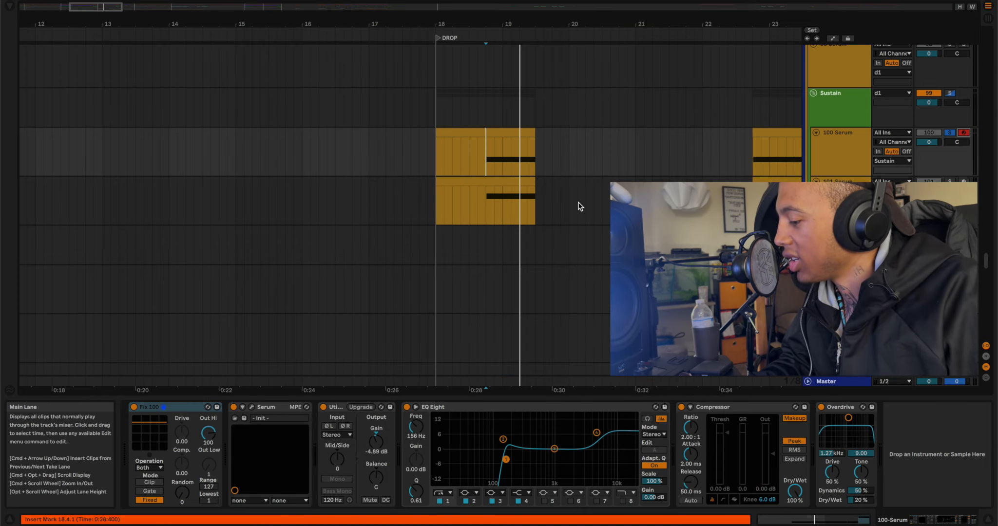
Play track 101 Serum from bar 18.4.1, open its Serum synth and reposition the plug-in window.
left_click(486, 202)
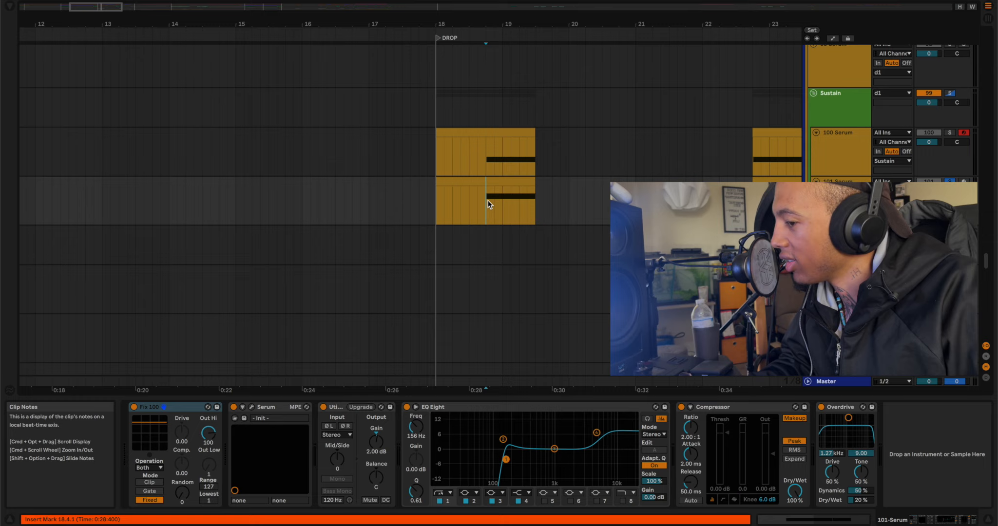
key("space")
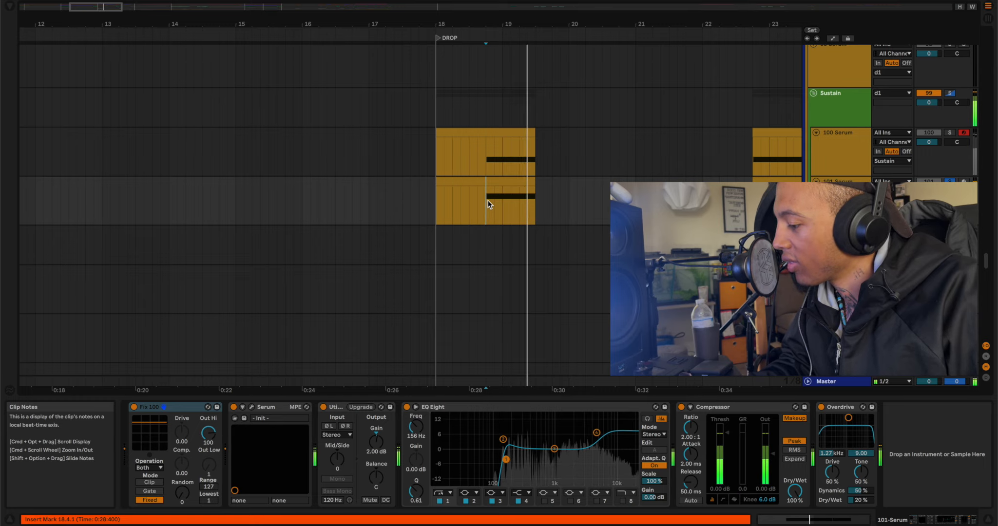
left_click(252, 408)
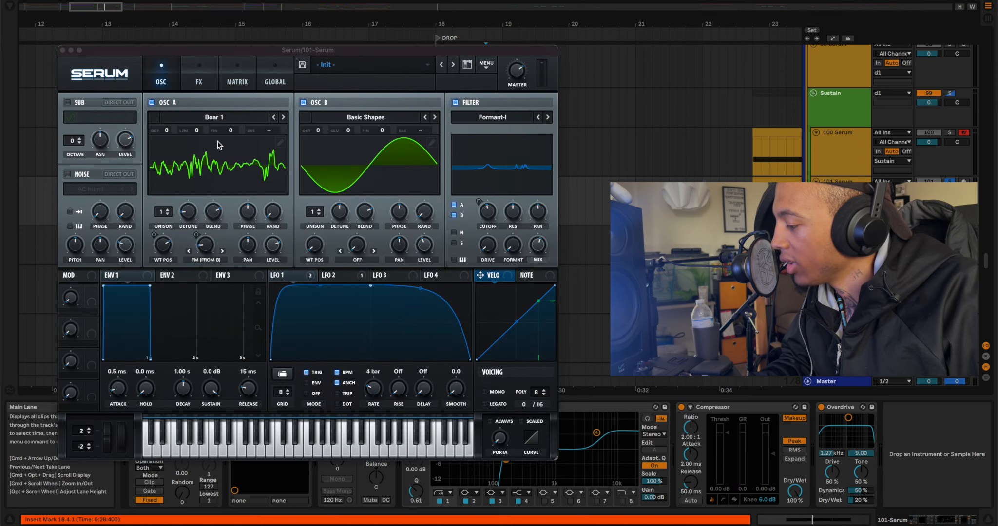
left_click_drag(198, 52, 362, 35)
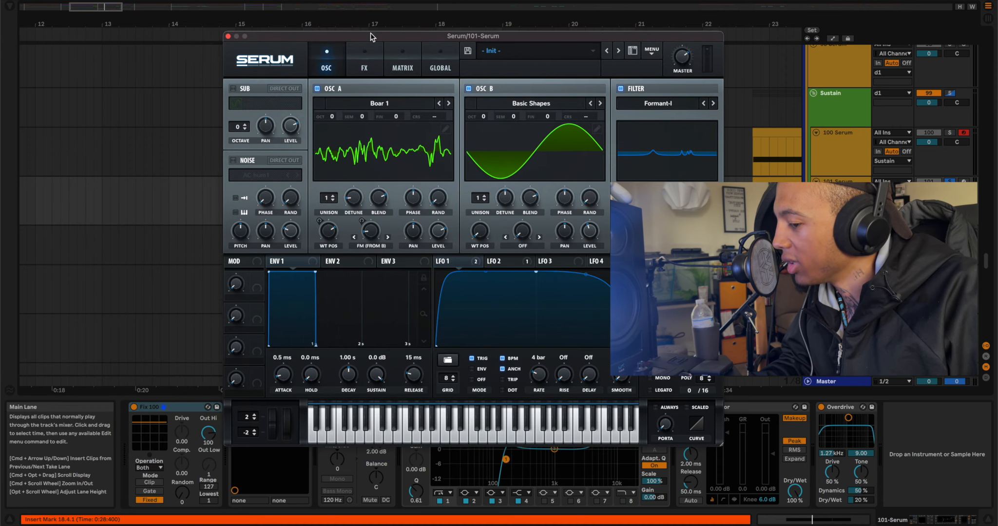
Arm track 101 Serum and compare its sound with the Formant-I filter off and on.
left_click(964, 181)
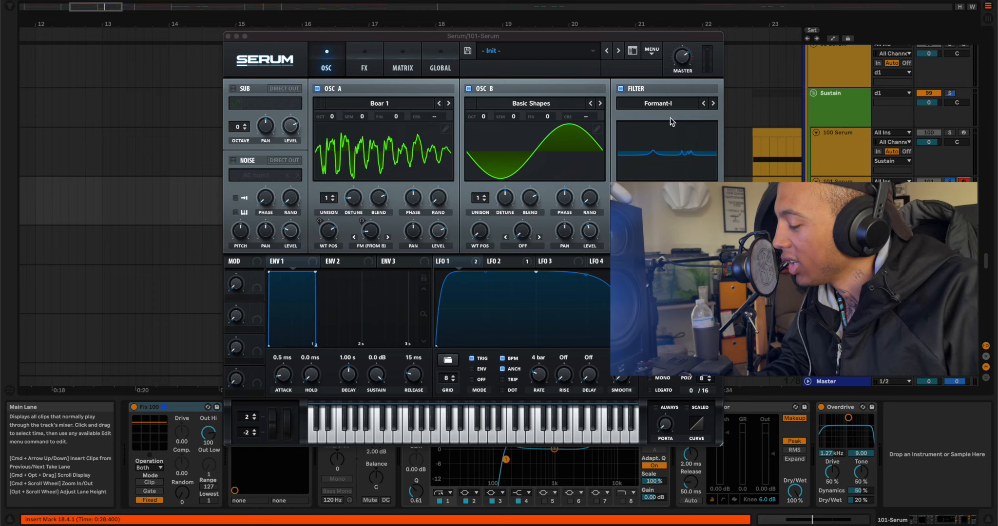
left_click(621, 89)
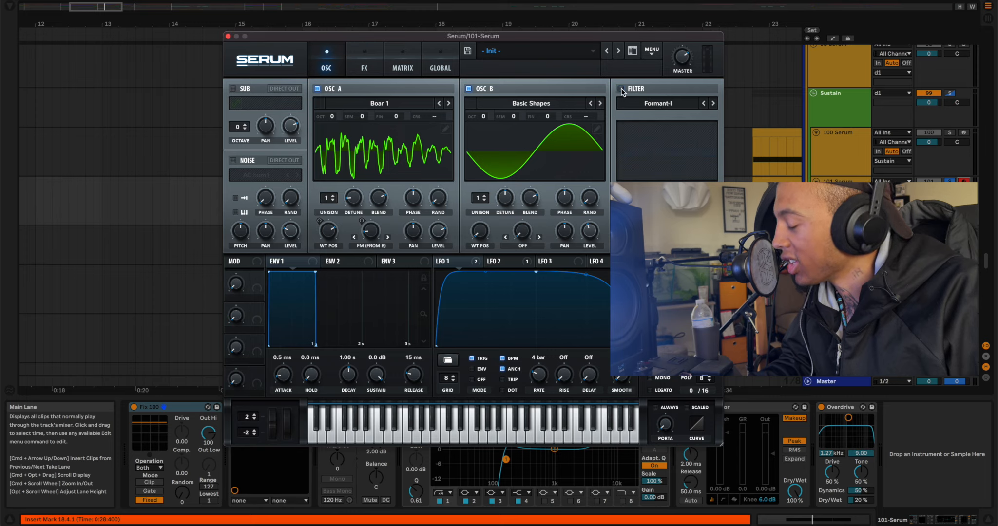
left_click(621, 89)
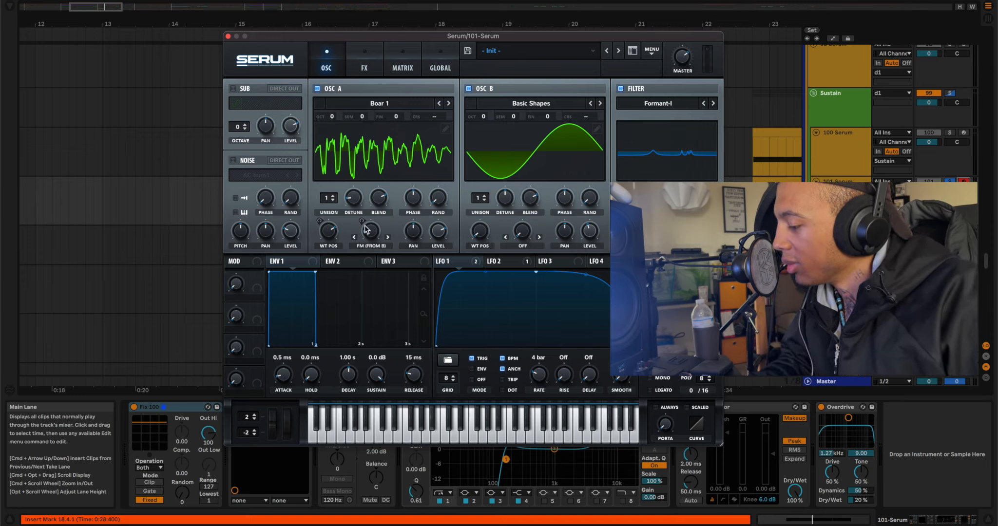
Inspect the compressor in track 101's Serum effects, go back to the oscillators and close the synth.
left_click(365, 69)
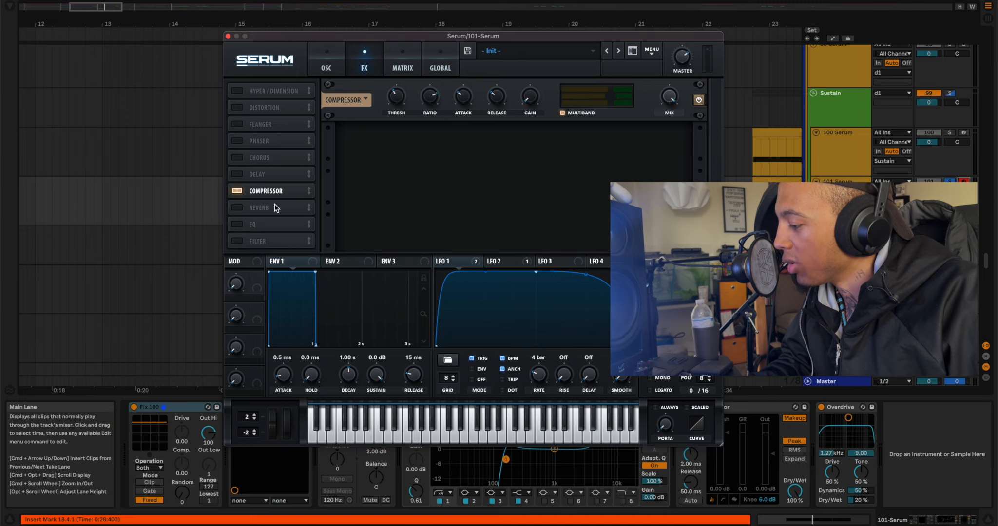
left_click(340, 65)
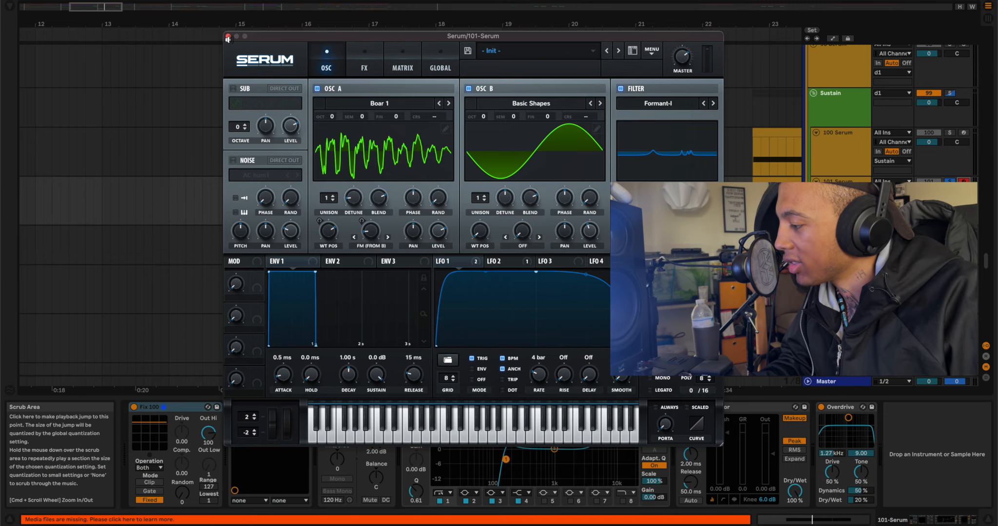
left_click(228, 36)
Play the 113 Serum clip from bar 20.4.1 and open that track's Serum synth window.
scroll(471, 247, "down", 10)
scroll(471, 247, "right", 3)
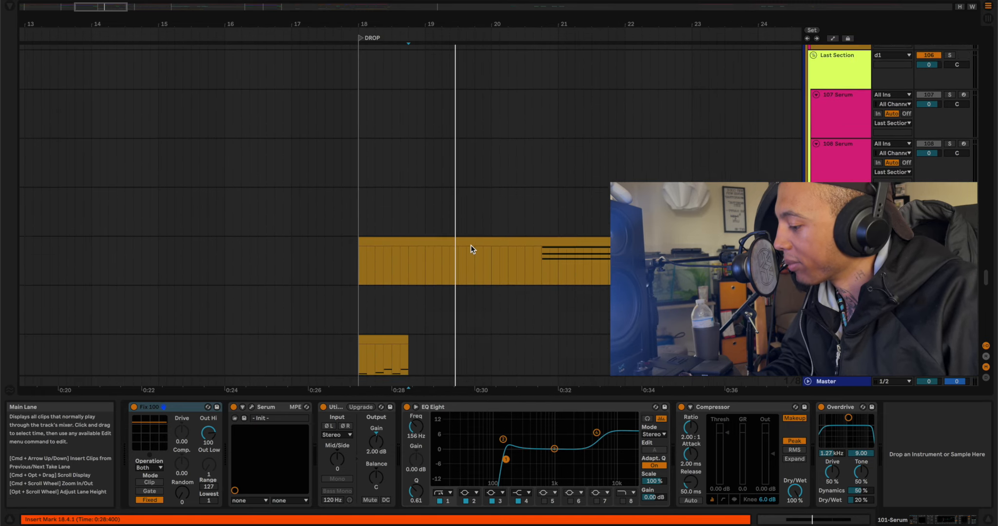
scroll(471, 249, "right", 3)
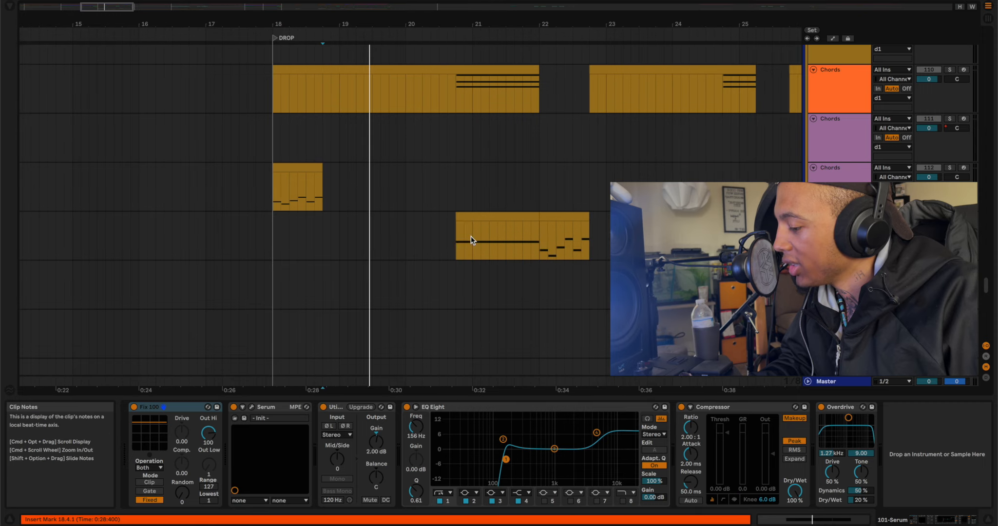
left_click(469, 217)
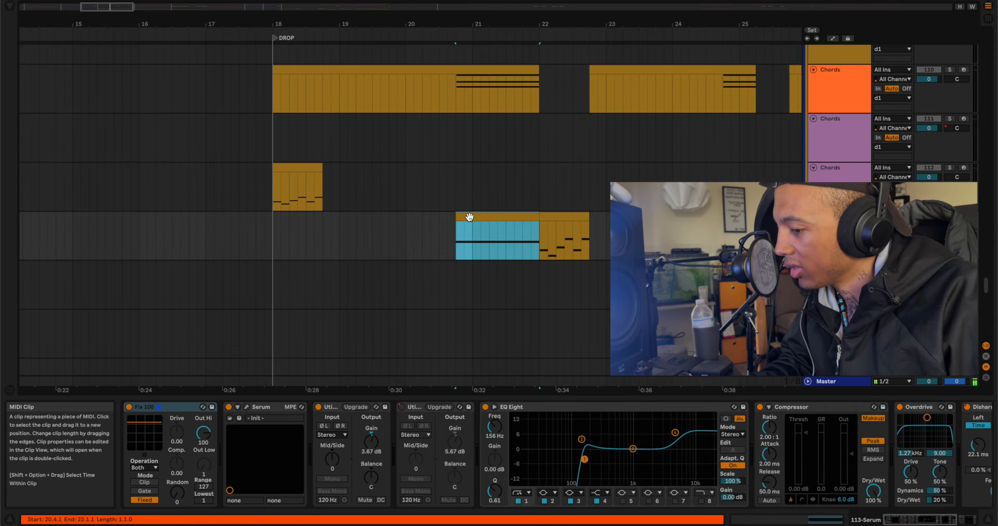
key("space")
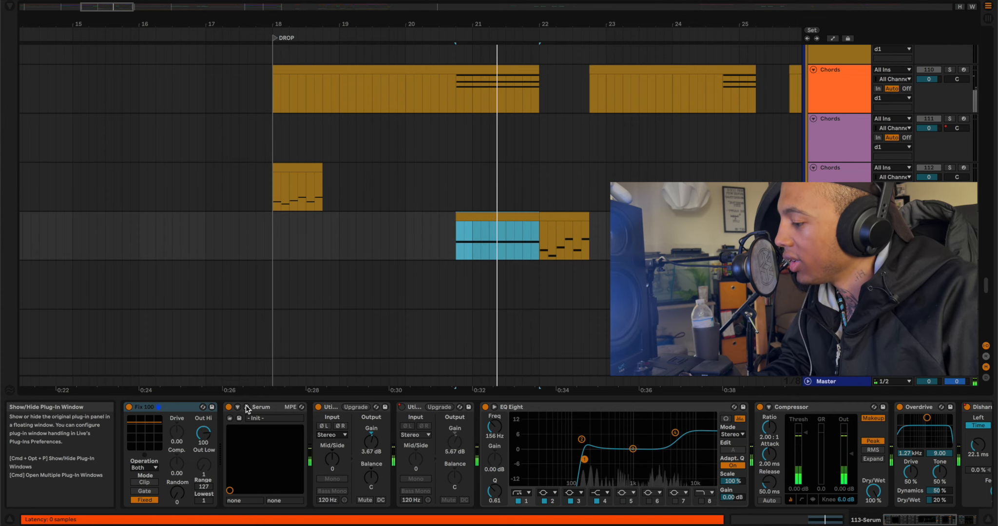
key("super+alt+p")
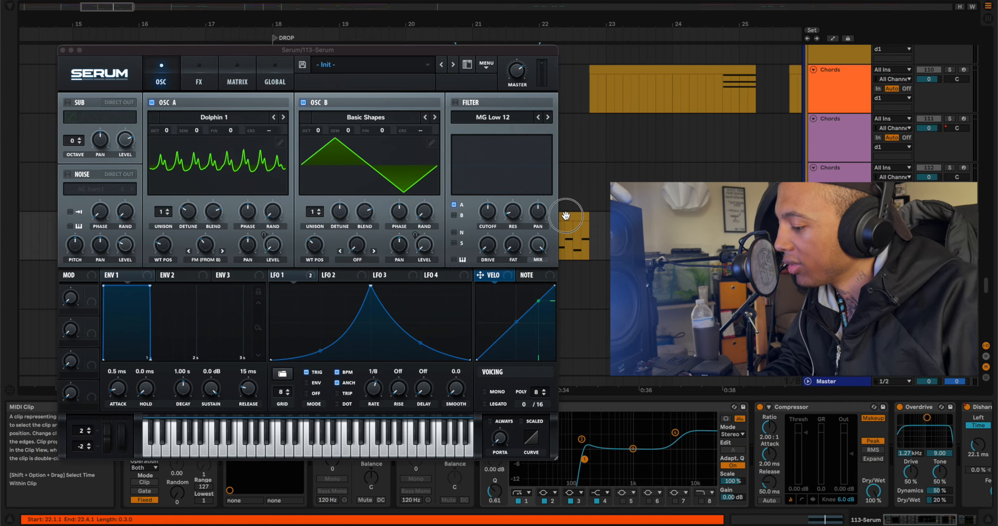
Play the 113 Serum clip from bar 22.1.1 and examine how LFO 1 modulates the oscillator levels.
left_click(543, 254)
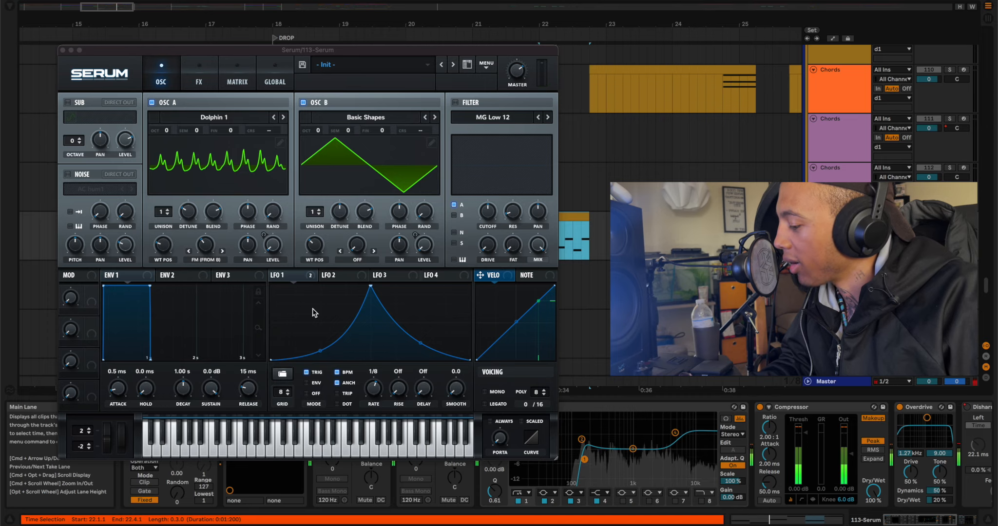
left_click(291, 278)
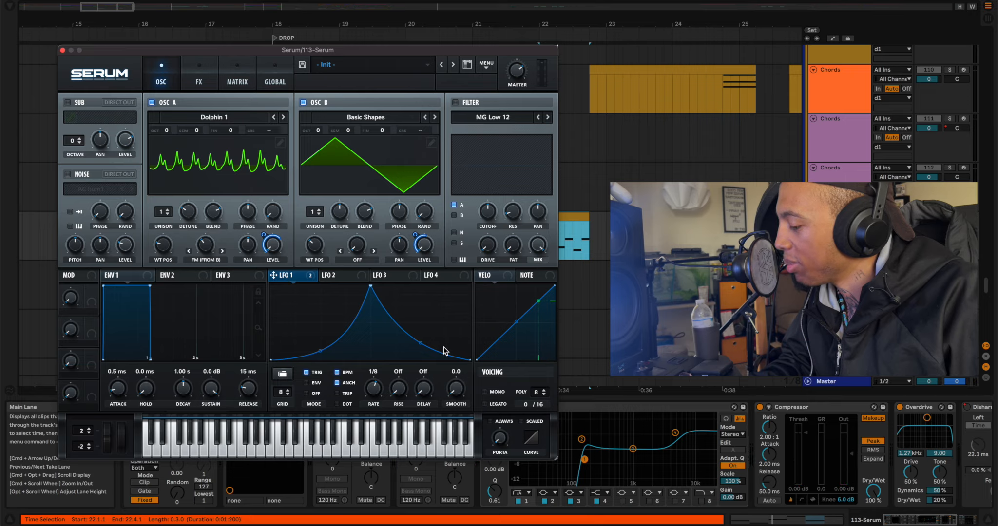
key("space")
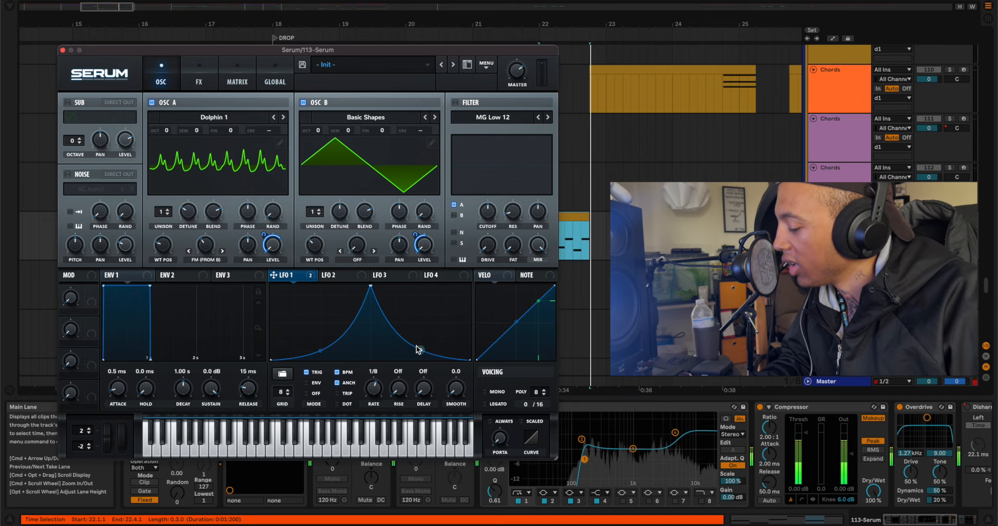
Compare the oscillator and compressor settings in track 113's Serum, close the synth and view the device chain through Disharmonics.
left_click(201, 80)
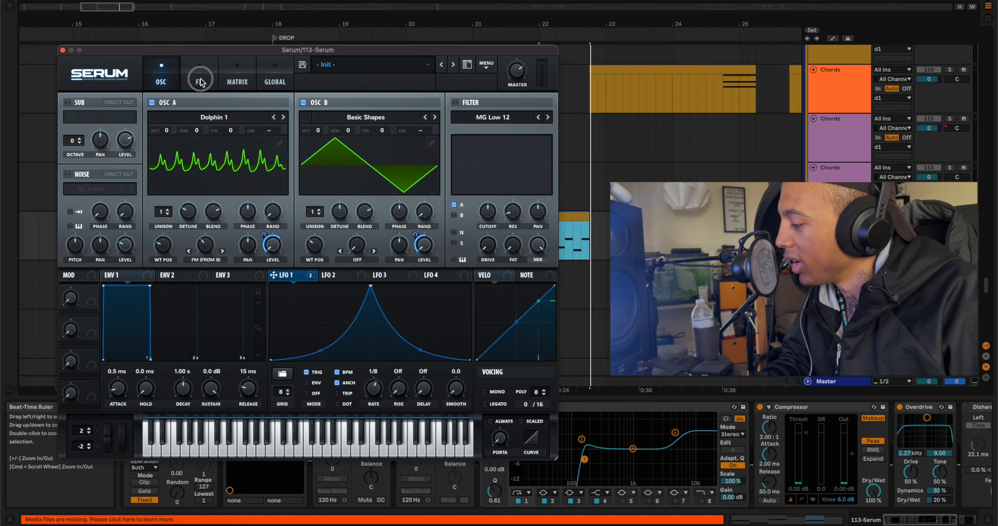
left_click(169, 82)
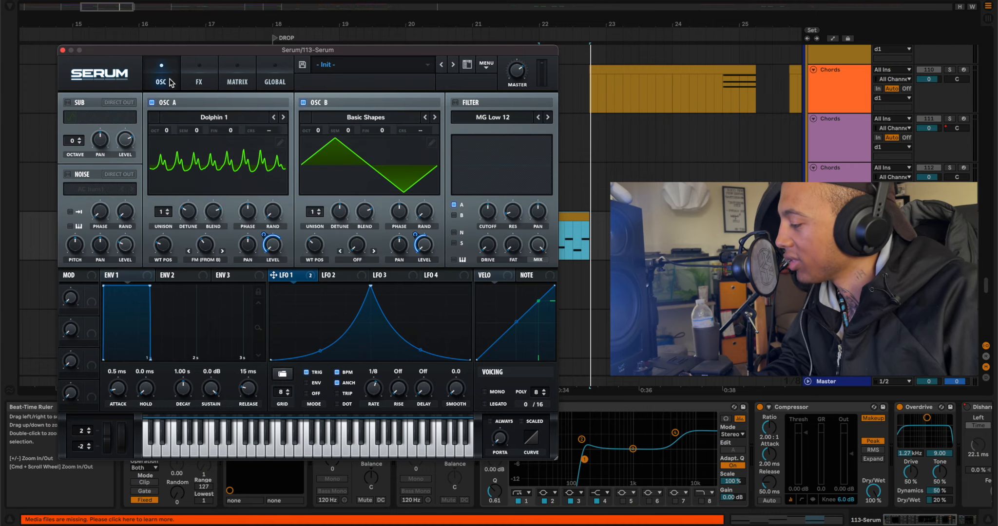
left_click(206, 81)
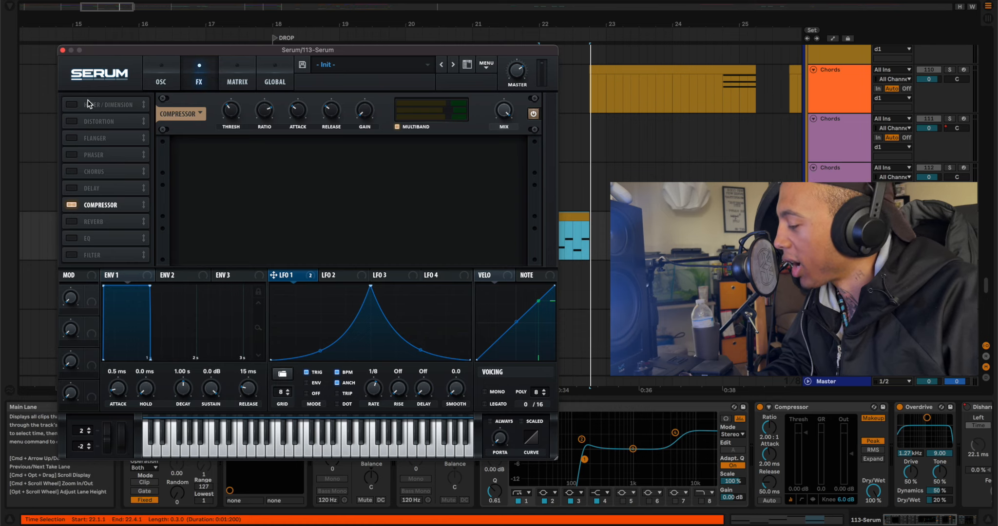
left_click(156, 87)
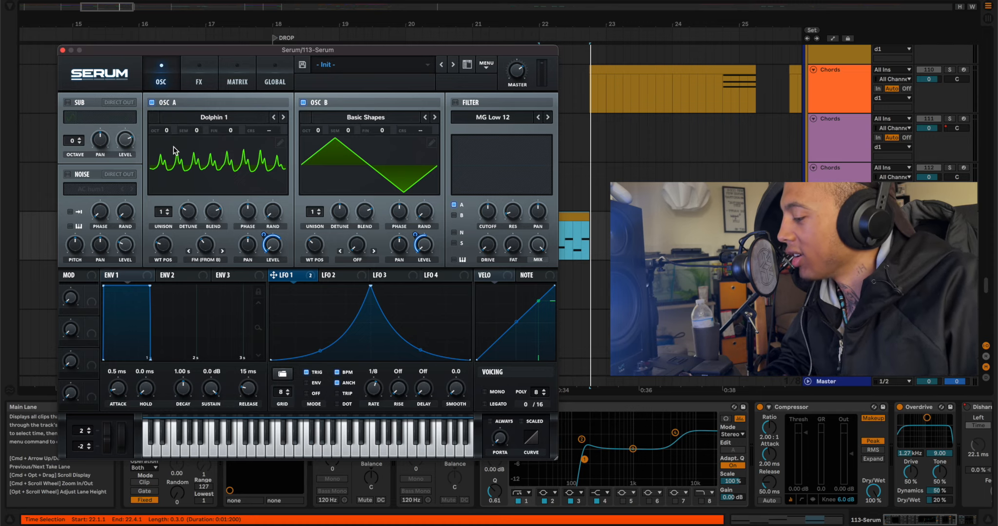
left_click(194, 85)
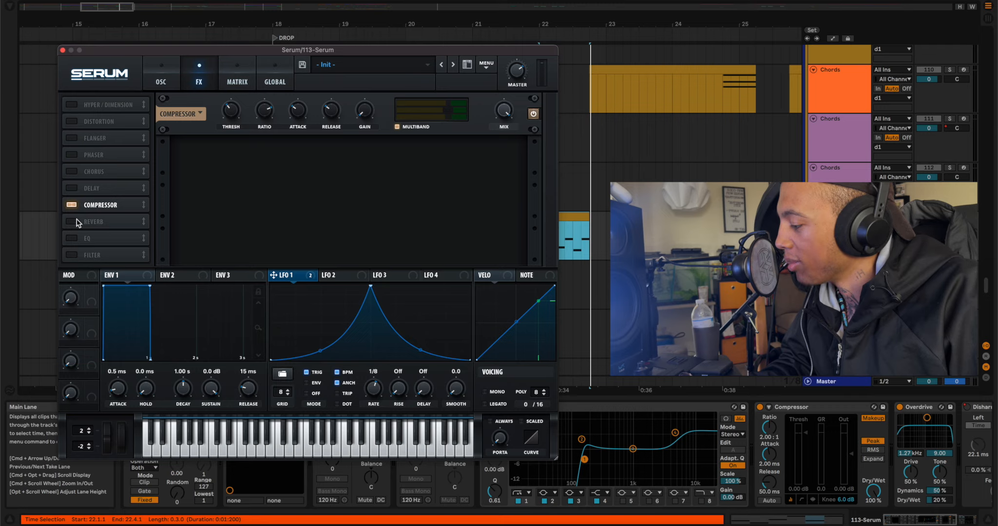
left_click(62, 50)
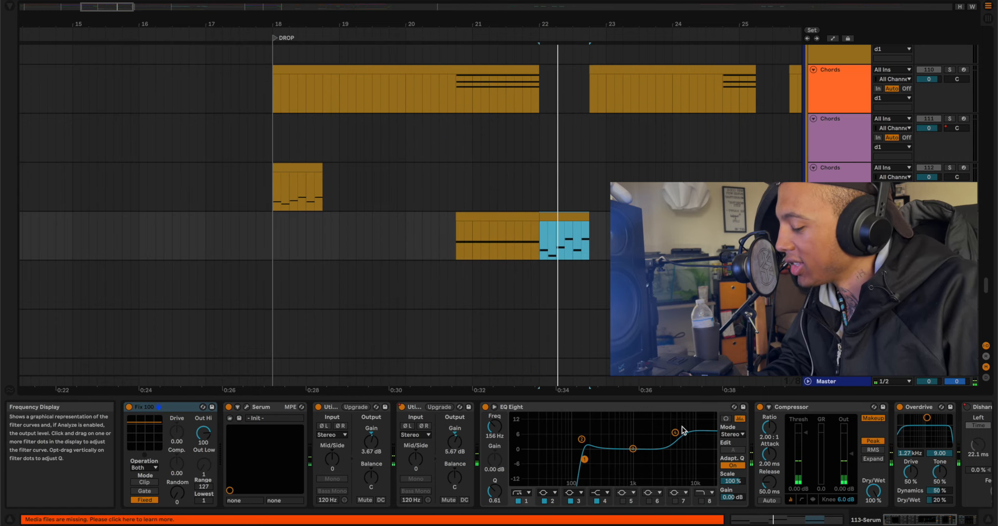
scroll(687, 429, "right", 5)
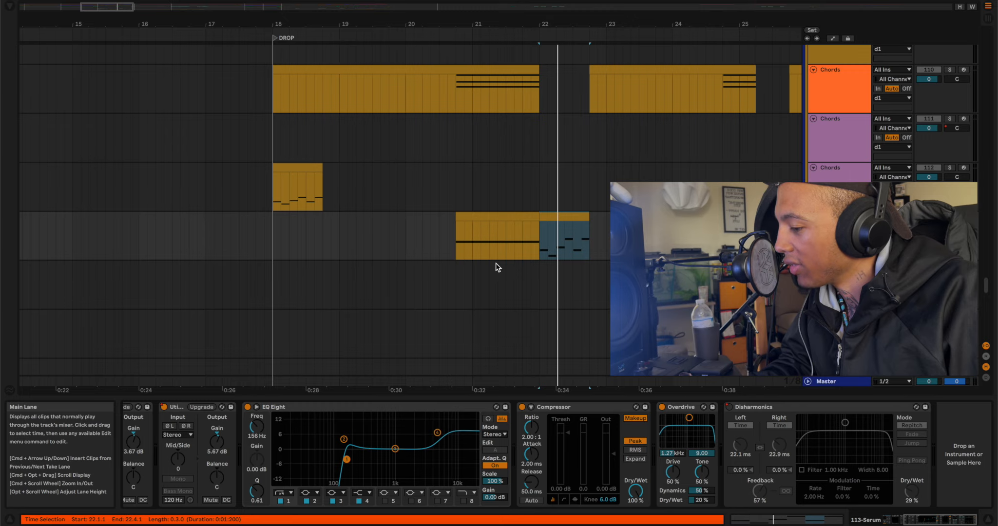
Audition the 113 Serum clips from bar 22.1.1 and from bar 24.4.1.
scroll(497, 267, "up", 3)
key("space")
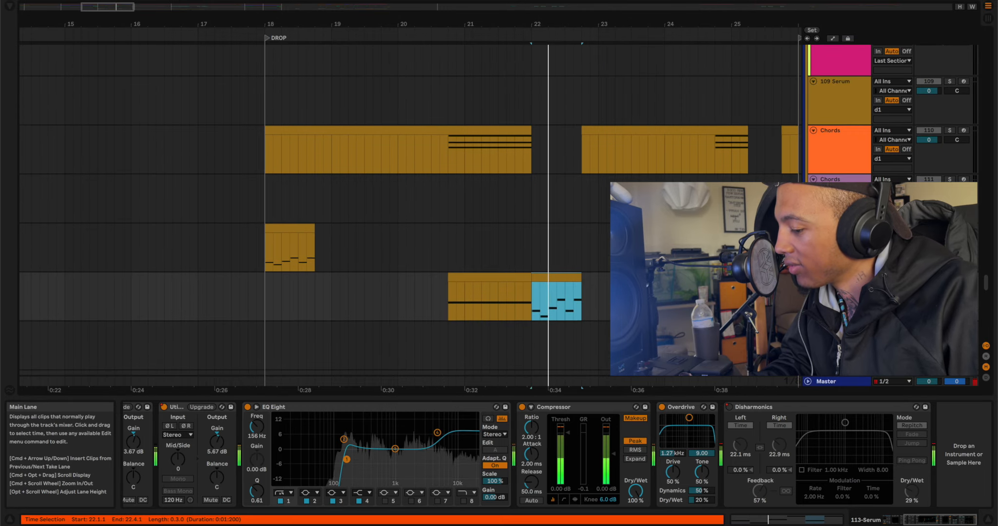
left_click(731, 278)
key("space")
key("space")
scroll(731, 280, "up", 6)
scroll(553, 248, "up", 8)
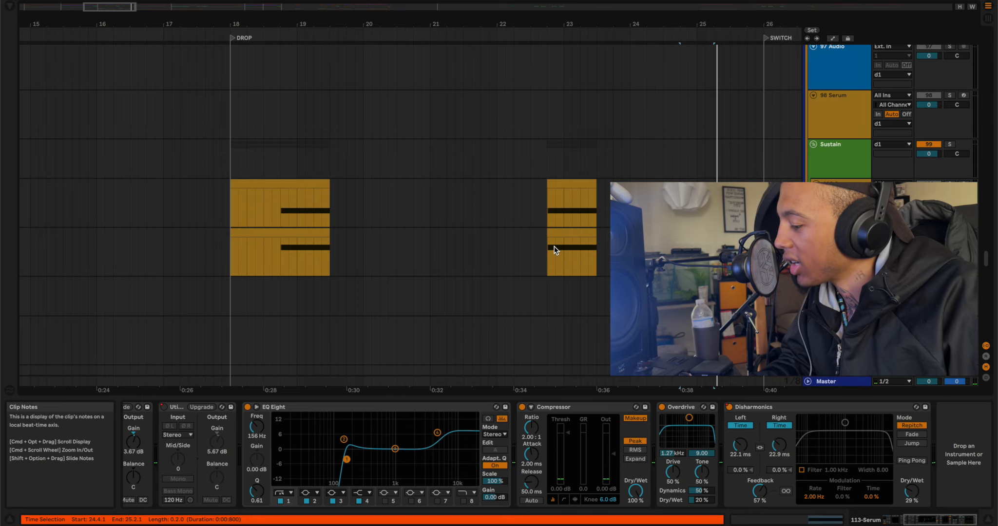
Unsolo the 113 Serum track and play the 114 Serum part from bar 25.4.3, leading into the SWITCH section.
scroll(555, 247, "down", 10)
scroll(555, 246, "right", 5)
scroll(555, 249, "right", 3)
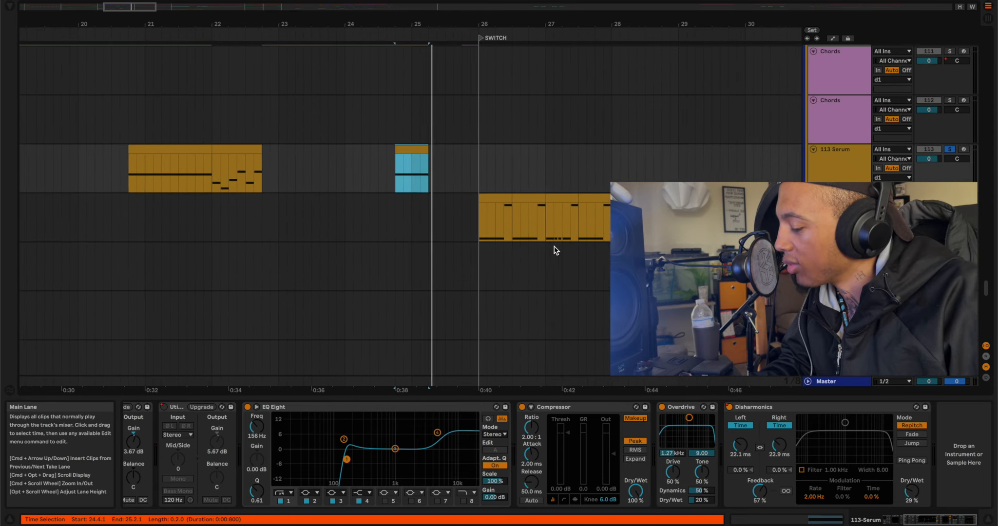
left_click(467, 221)
key("s")
left_click(461, 219)
key("space")
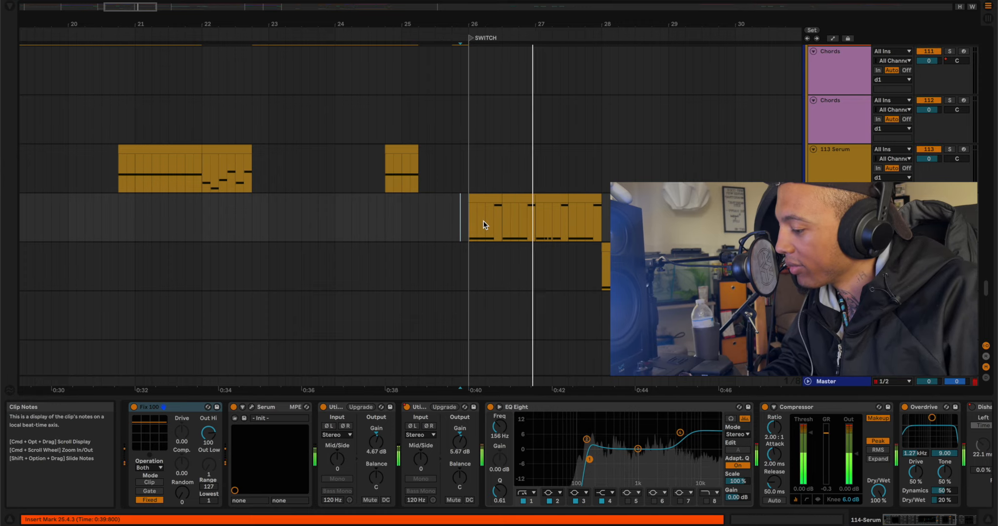
left_click(468, 221)
scroll(556, 442, "right", 2)
scroll(555, 442, "right", 3)
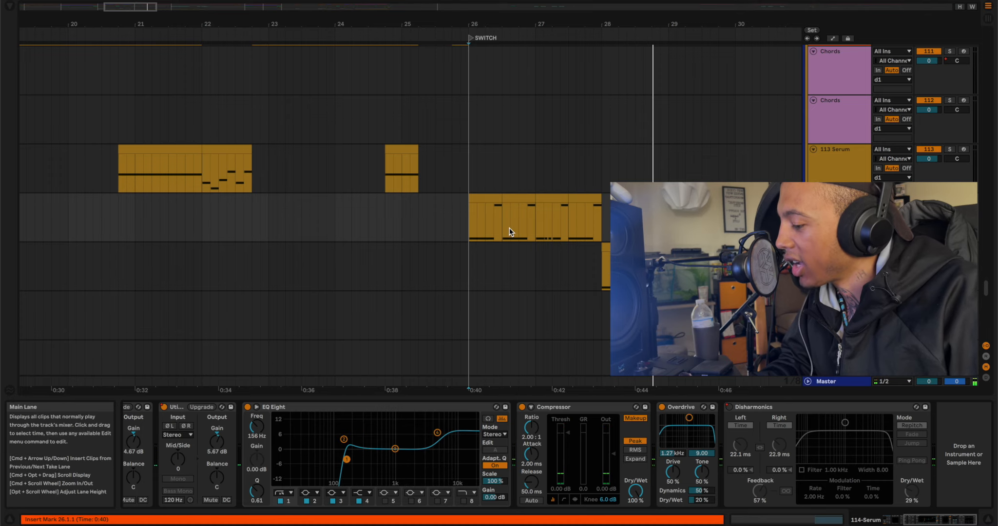
Play the 115 Serum clip from bar 28.1.1 and open that track's Serum synth window.
left_click(600, 267)
key("space")
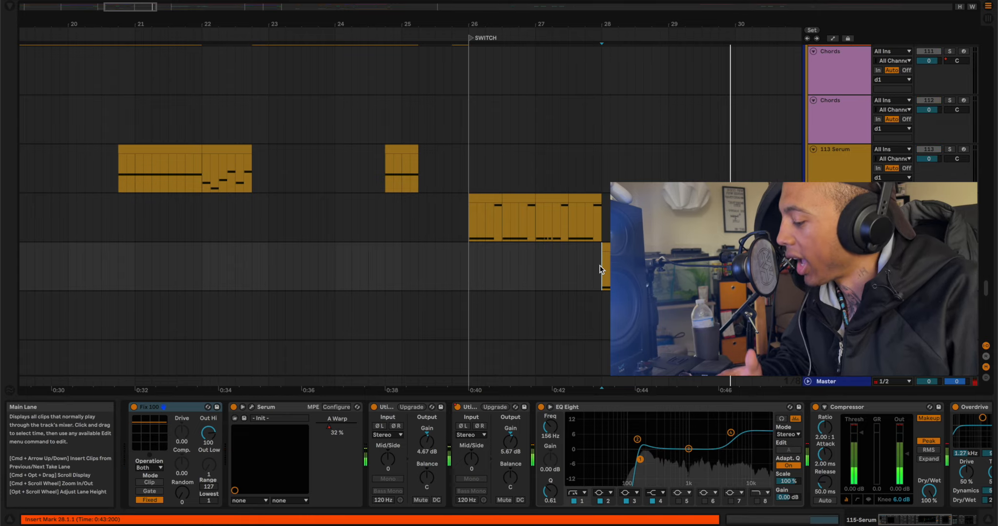
key("space")
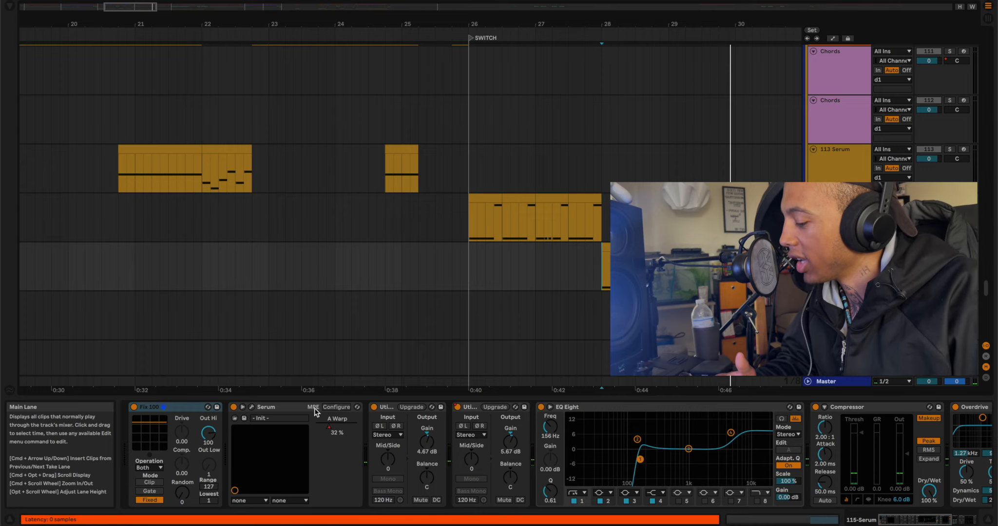
left_click(253, 410)
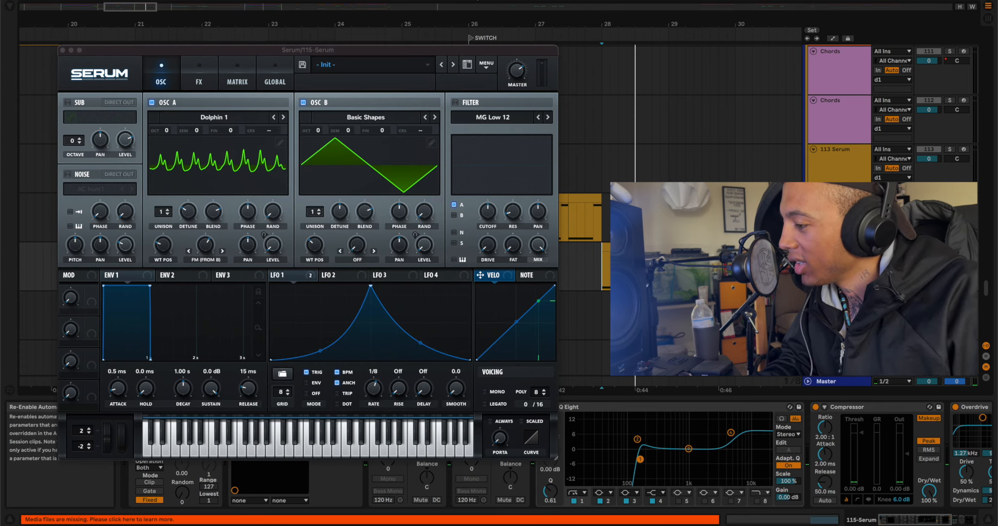
Compare tracks 114 and 115 by playing from bars 28.3.3 and 28.1.1, and examine track 115's oscillators in Serum.
scroll(625, 268, "right", 2)
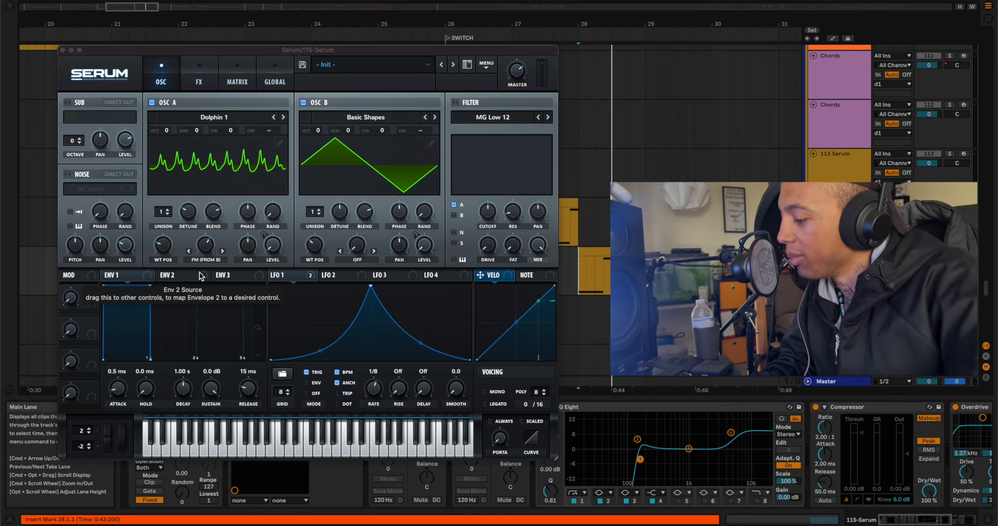
key("space")
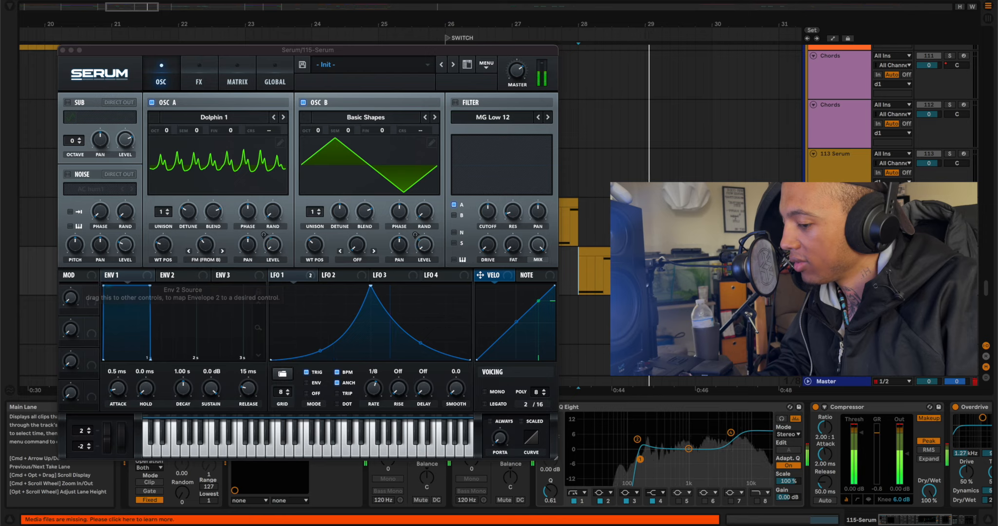
left_click(621, 222)
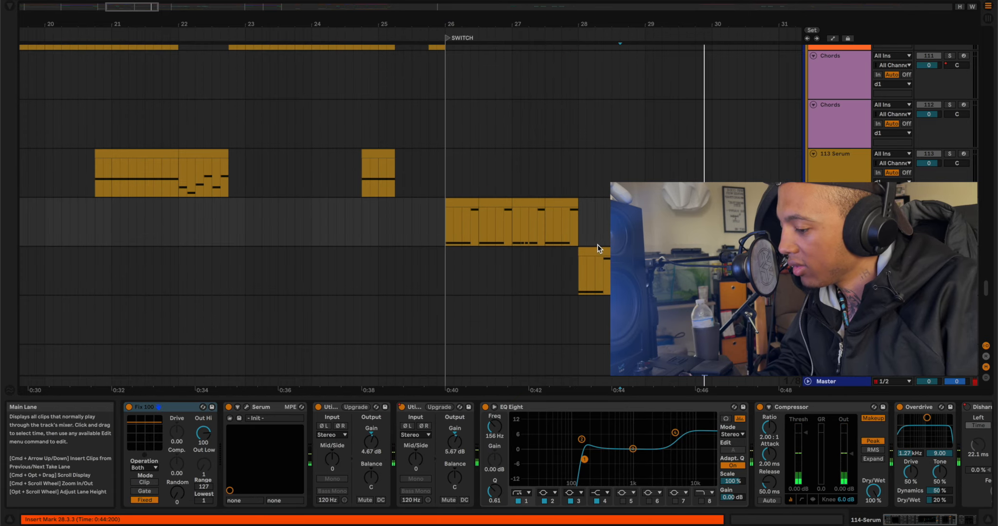
key("space")
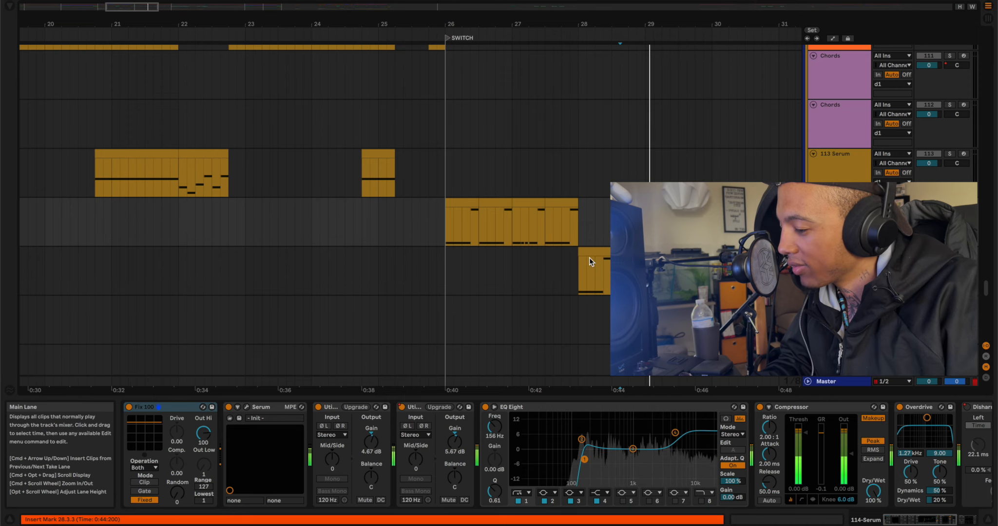
left_click(583, 262)
scroll(583, 262, "right", 3)
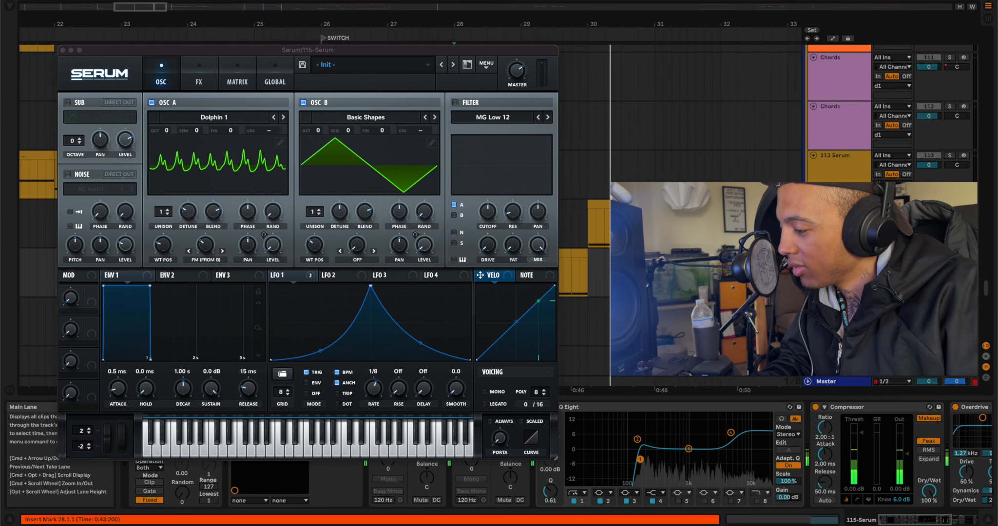
scroll(585, 219, "right", 3)
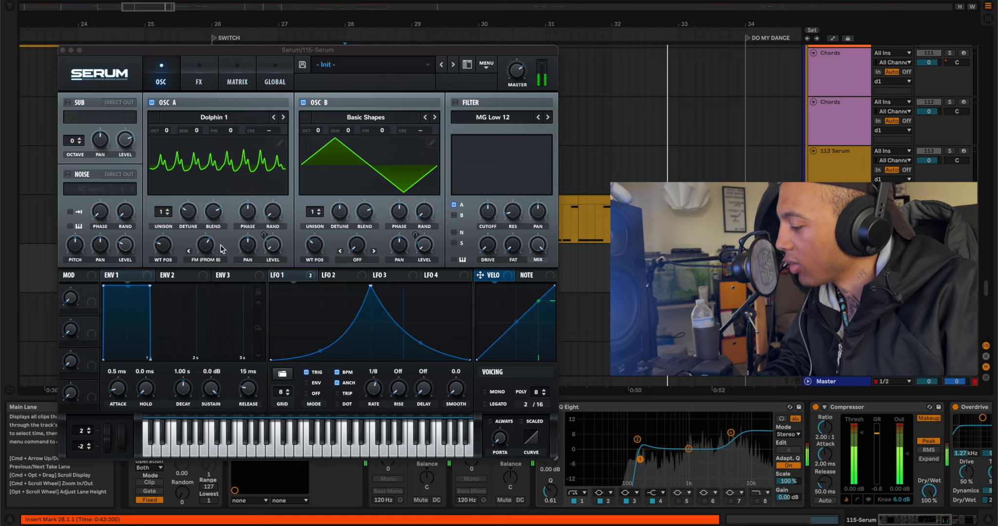
key("space")
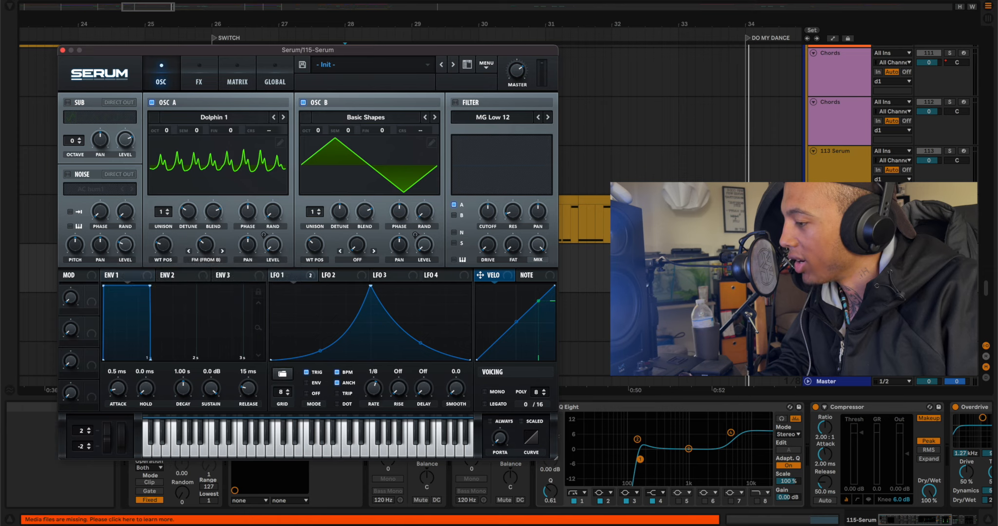
Show the automation lanes, play the 115 Serum part from bar 32.1.1 and close the synth.
key("a")
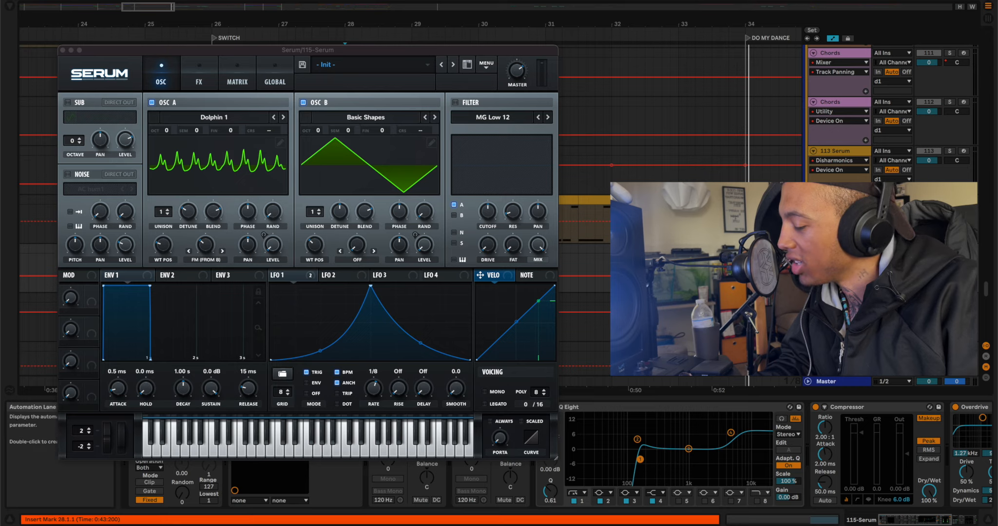
key("space")
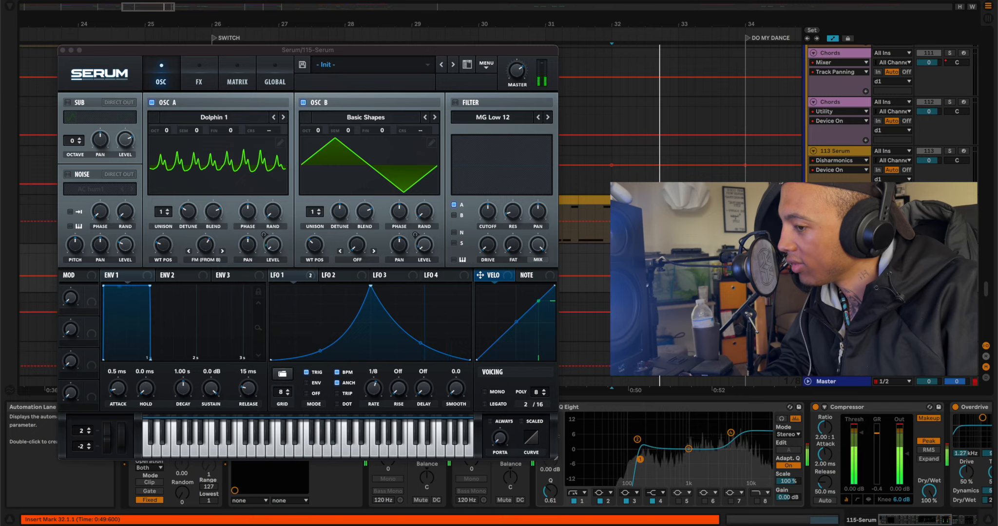
key("space")
key("space")
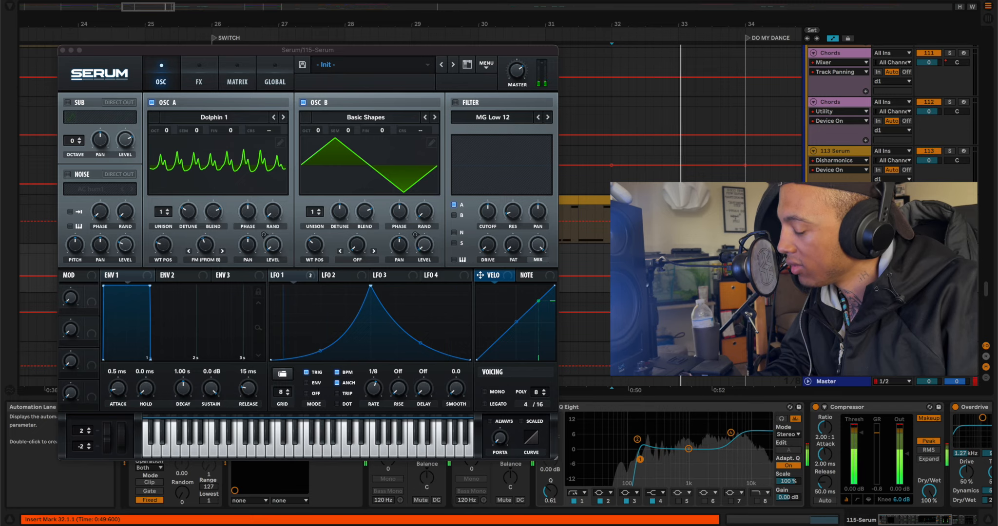
key("space")
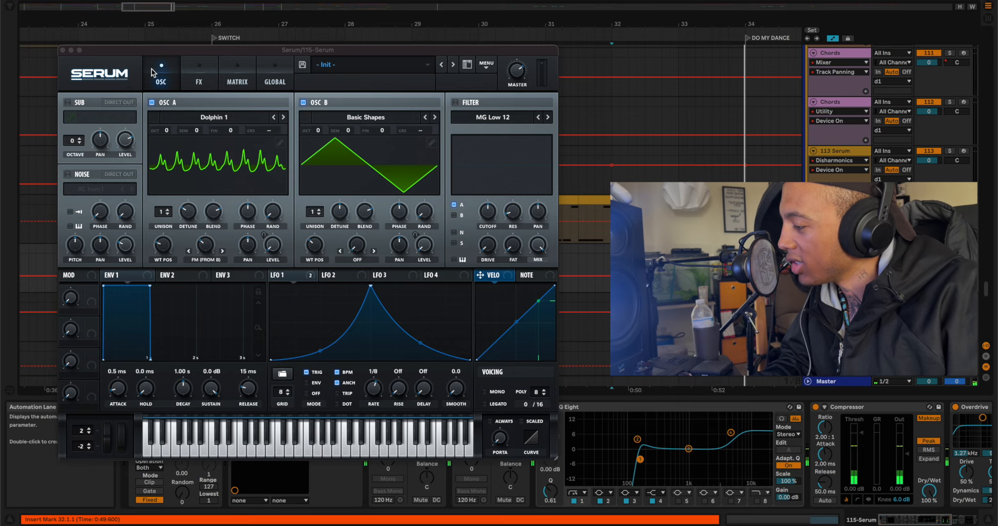
left_click(63, 49)
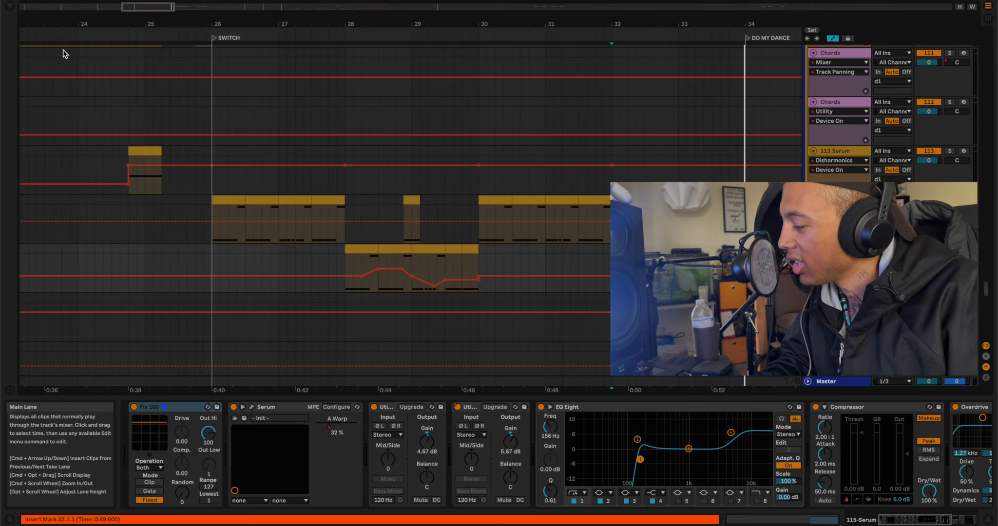
Play the 117 Serum clip from the DO MY DANCE marker at bar 34.1.1.
scroll(465, 238, "right", 5)
scroll(465, 239, "down", 2)
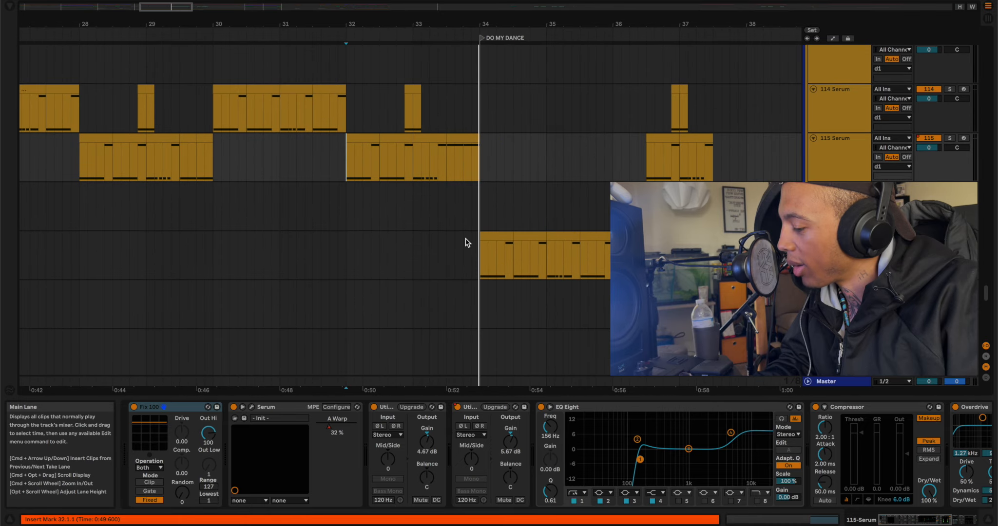
left_click(477, 259)
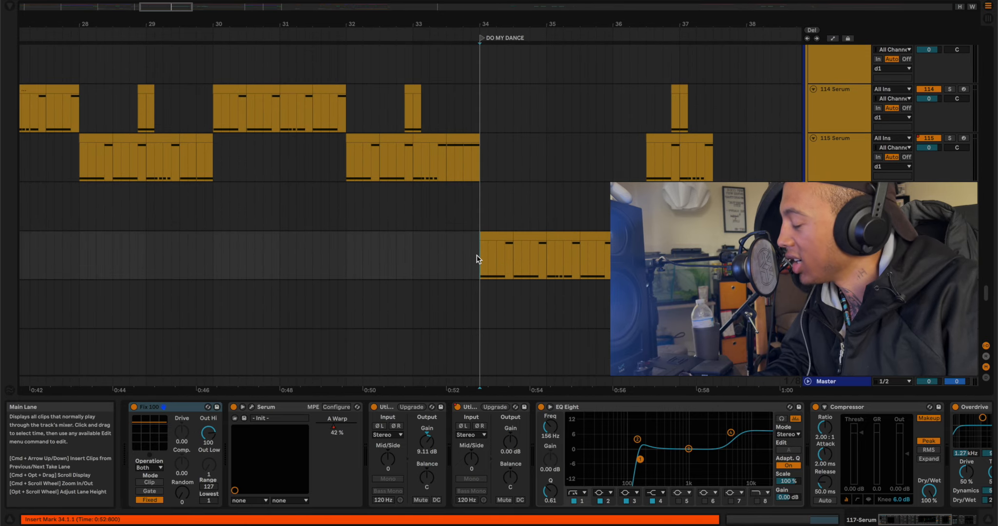
key("space")
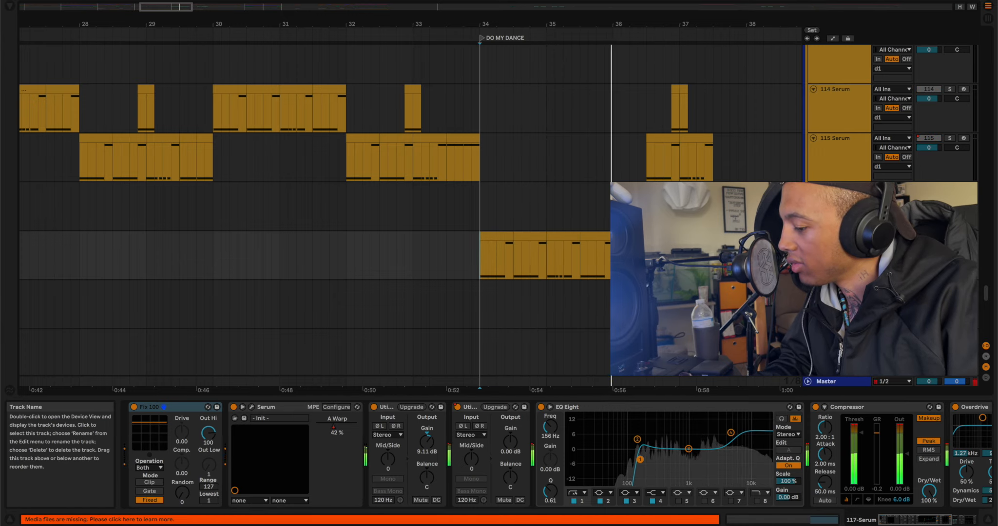
key("space")
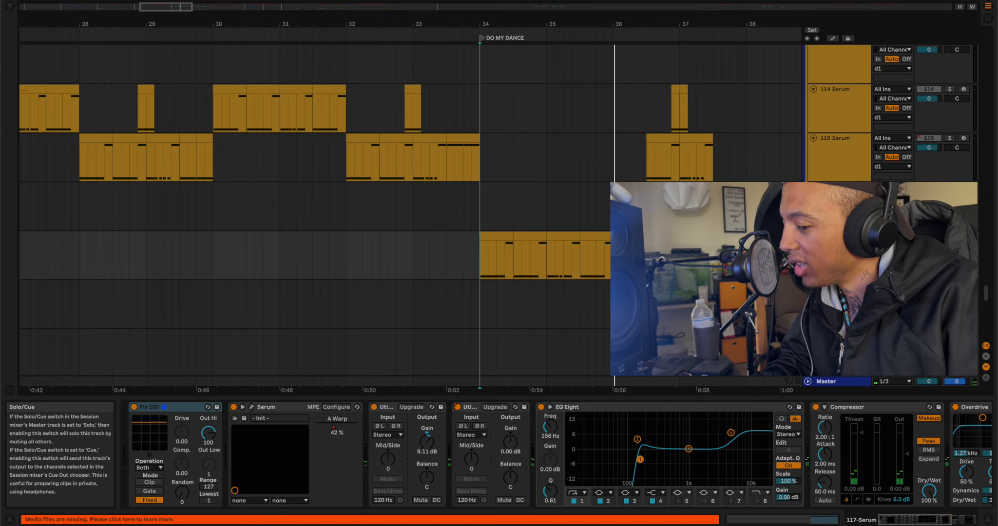
Solo the 115 Serum track and play the DO MY DANCE section from bar 34.1.1.
left_click(950, 139)
key("space")
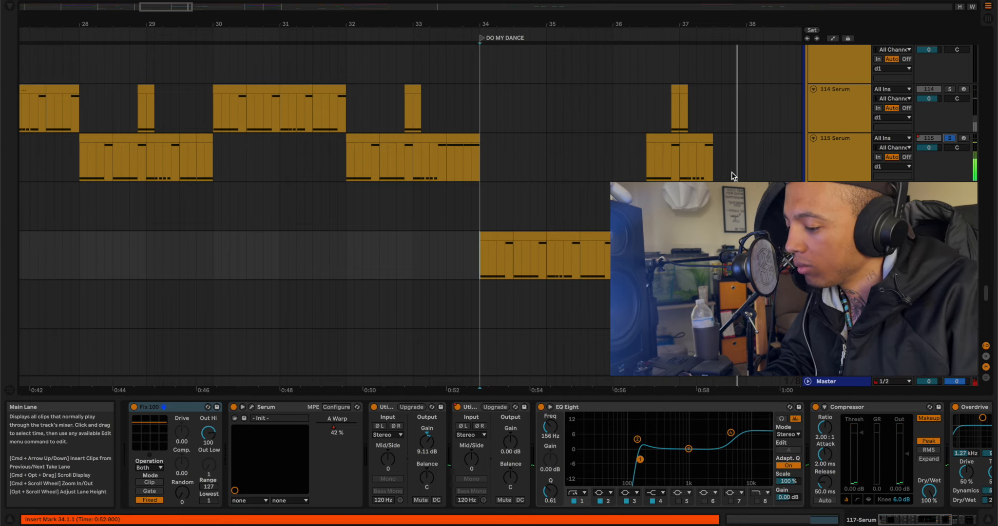
scroll(731, 173, "right", 5)
key("space")
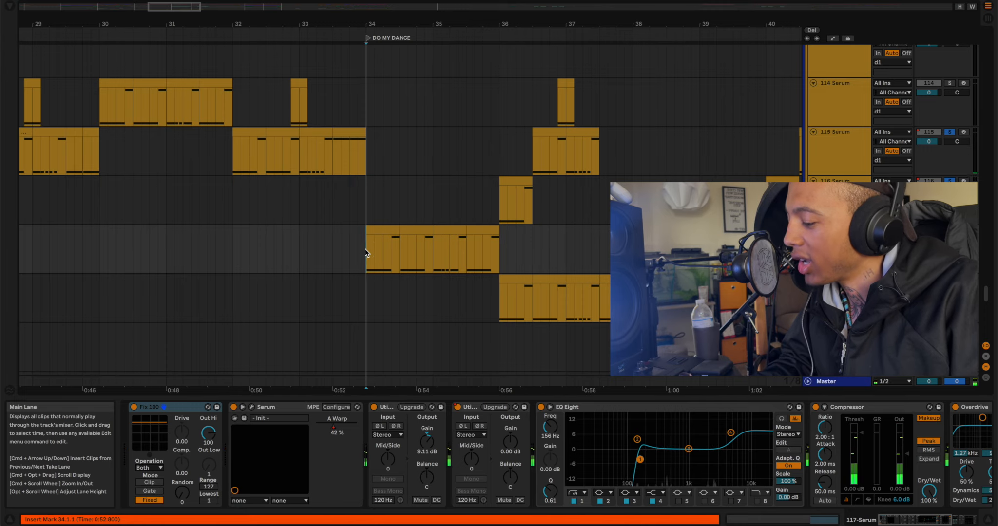
Listen to the 117 Serum clip and open that track's Serum synth window.
key("space")
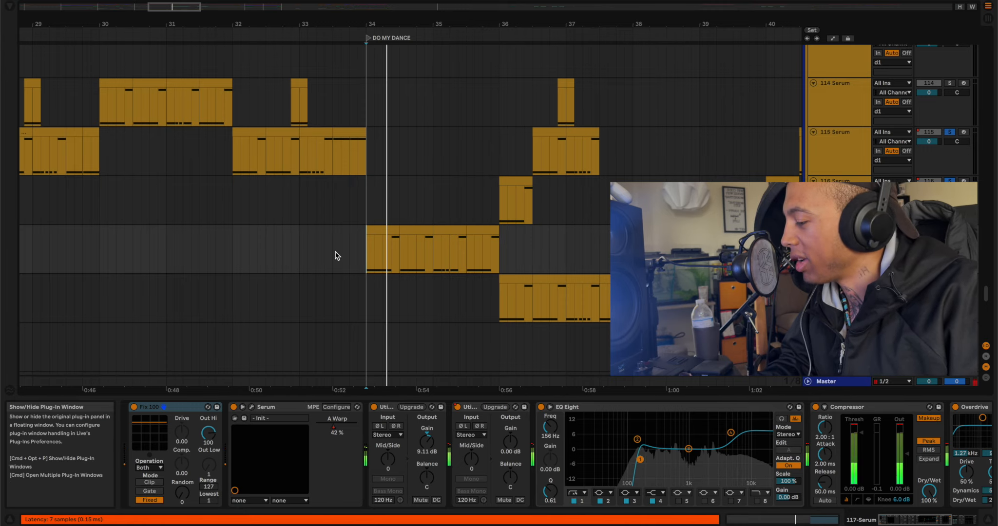
key("super+alt+p")
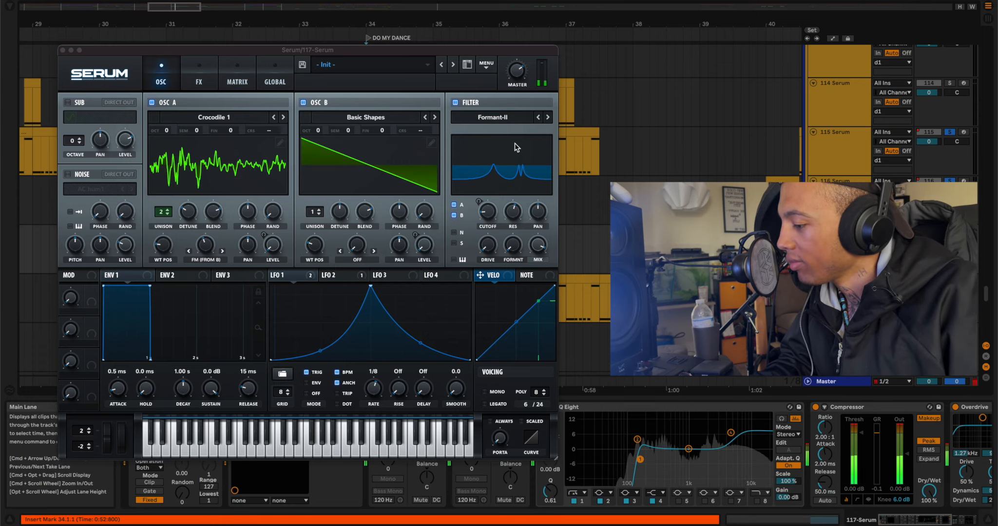
key("space")
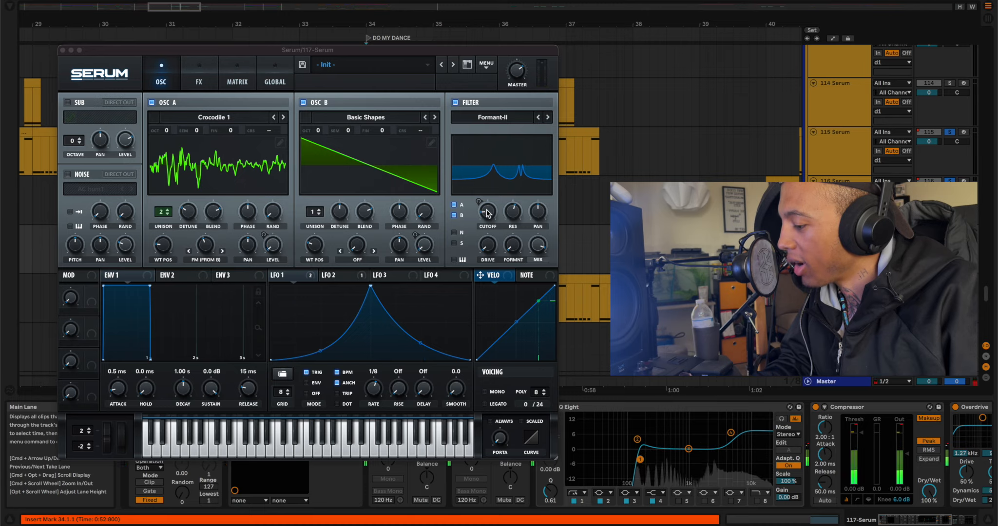
Examine how LFO 2 modulates the Formant-II filter cutoff and LFO 1 the oscillator levels in track 117's Serum.
left_click(487, 213)
key("space")
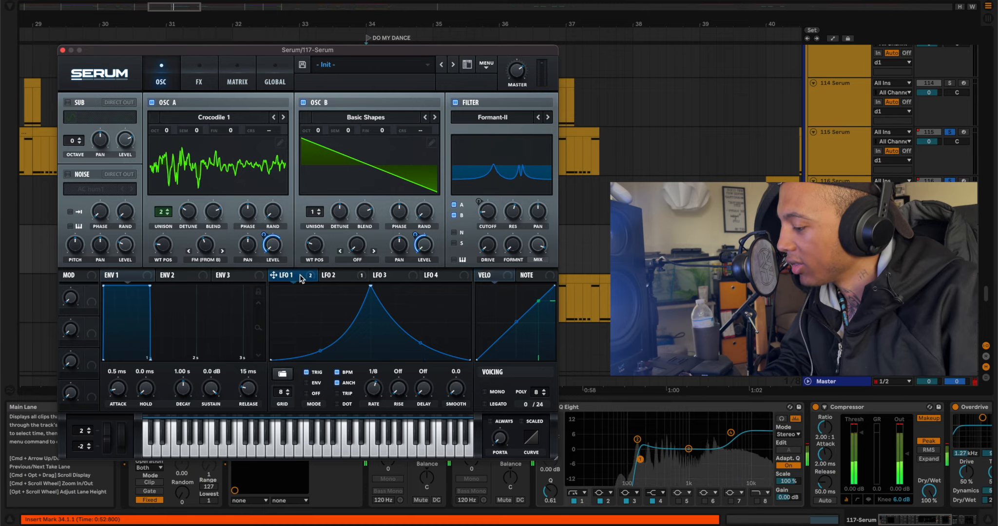
left_click(338, 276)
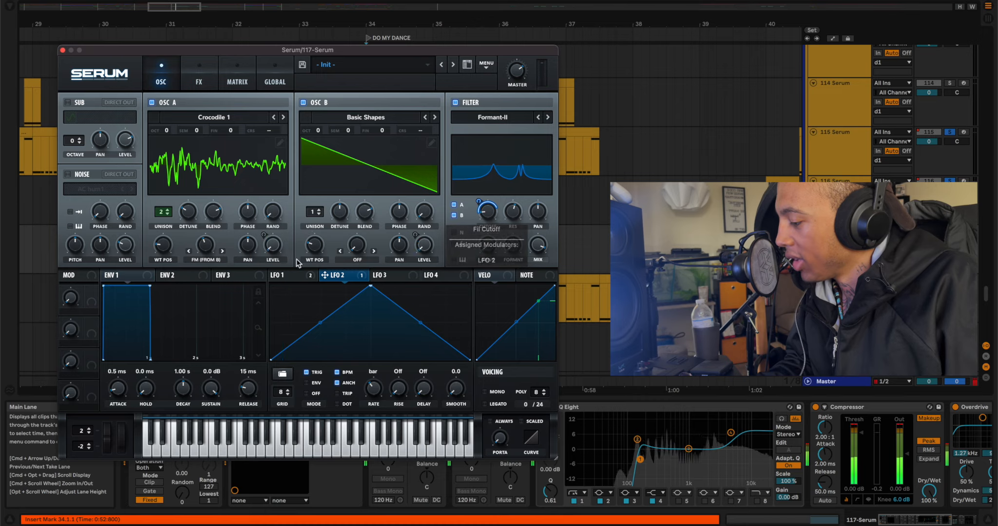
left_click(280, 275)
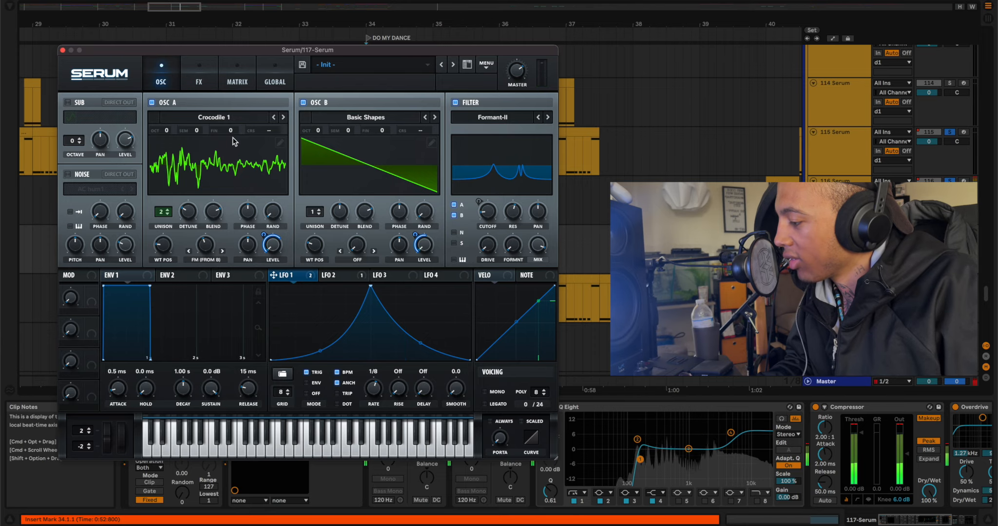
View track 117's Serum effects and compare the sound with the Tube distortion bypassed and enabled.
left_click(194, 64)
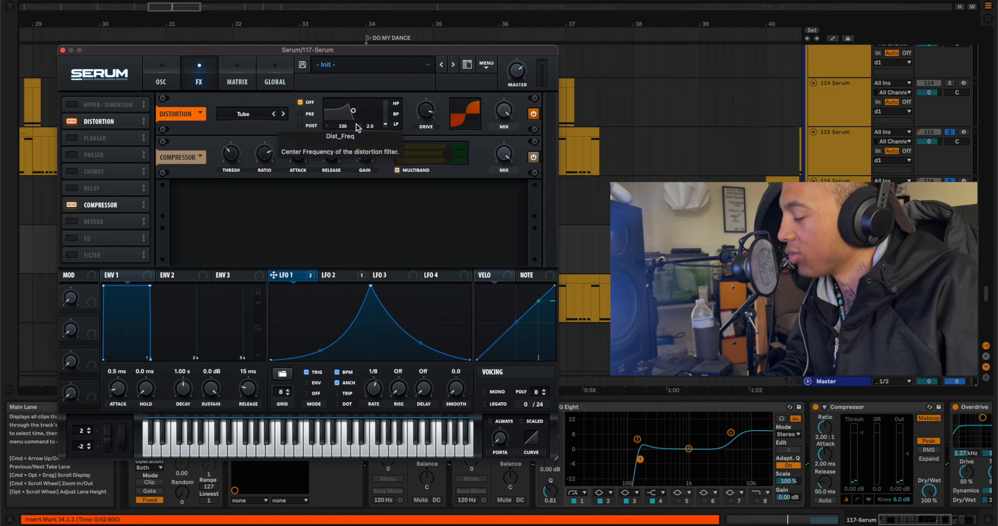
left_click(66, 124)
left_click(67, 124)
left_click(67, 124)
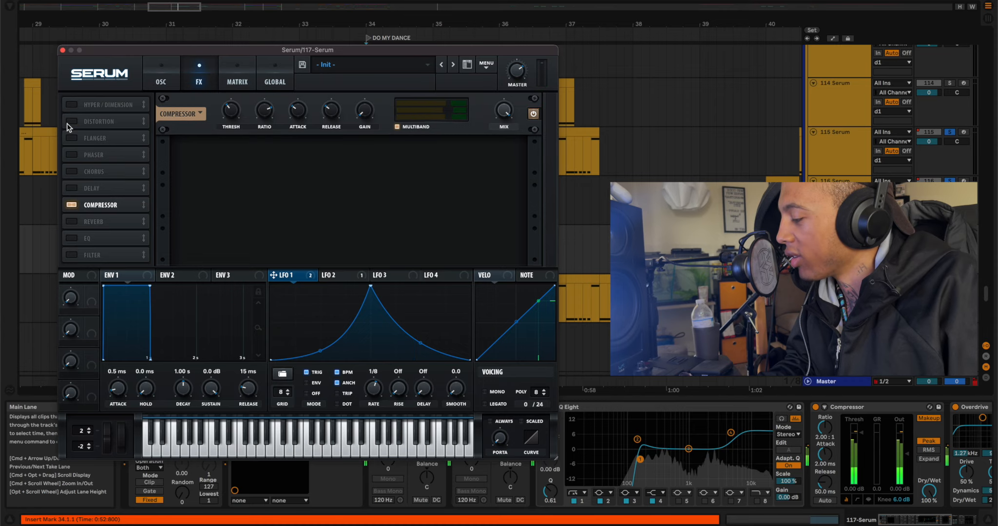
left_click(69, 122)
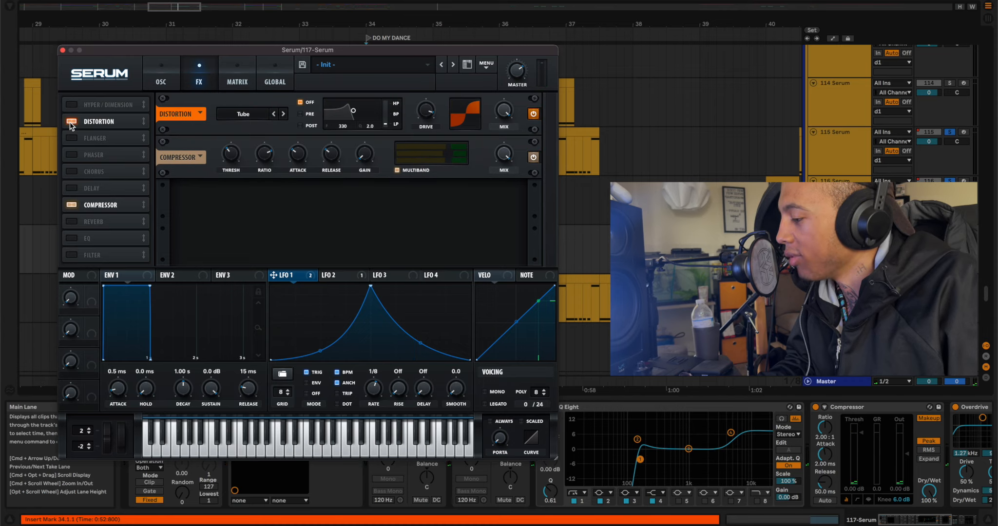
Compare track 117's Serum sound with the Formant-II filter bypassed and enabled, and replay the clip with the synth window closed.
left_click(160, 75)
left_click(455, 102)
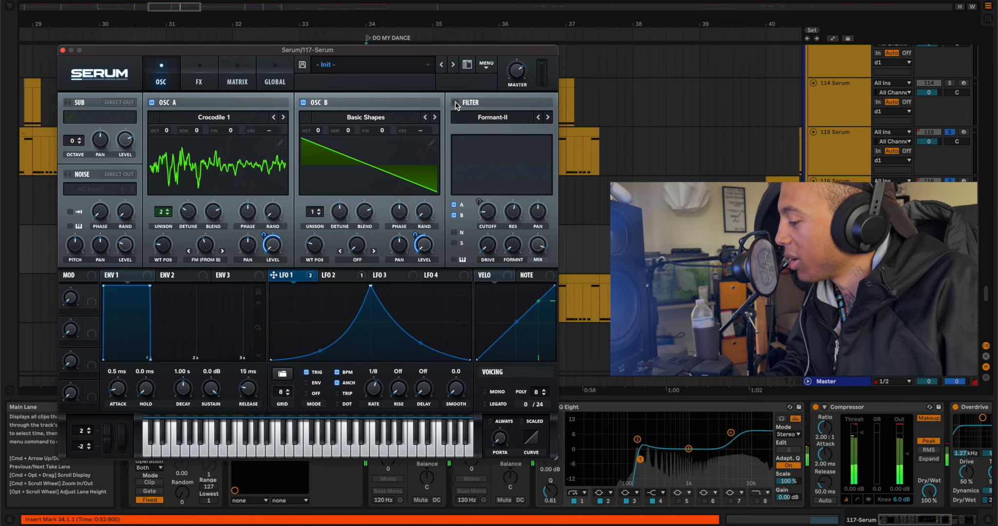
left_click(455, 103)
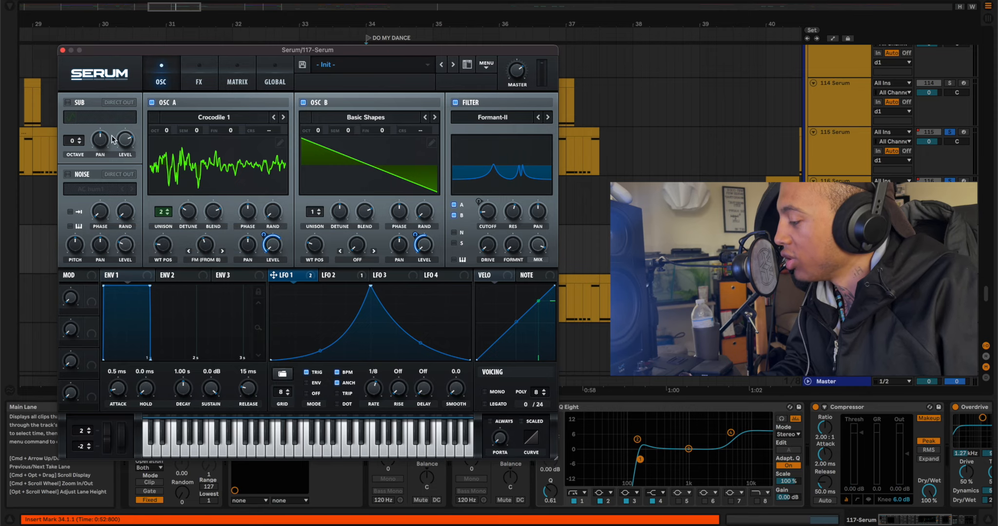
left_click(62, 51)
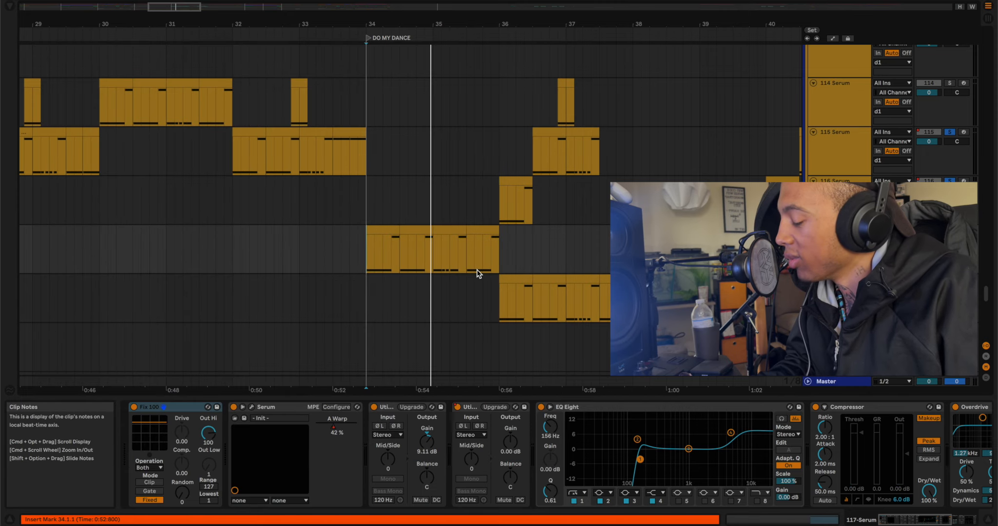
key("space")
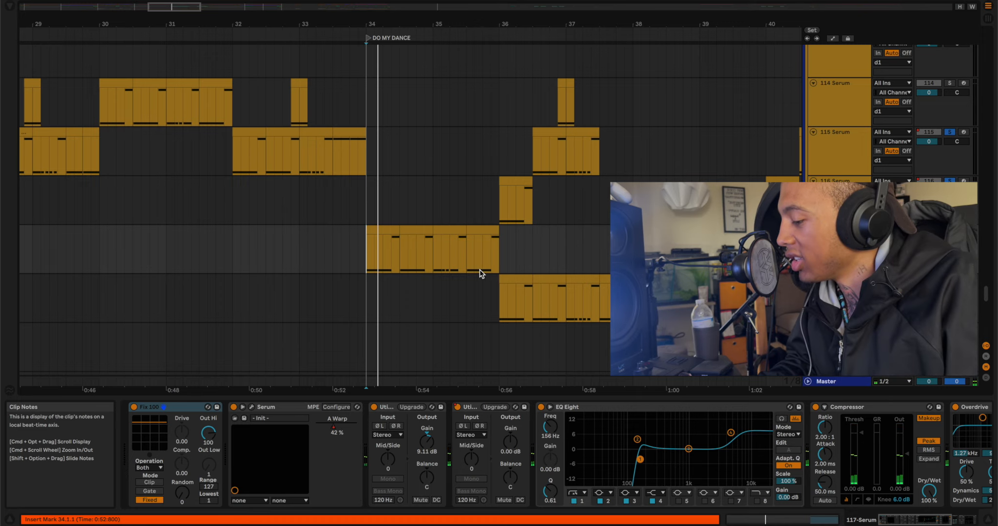
Place the insert marker at bar 36.1.1 on the 118 Serum track and view its clip's automation curve.
left_click(498, 316)
key("space")
key("space")
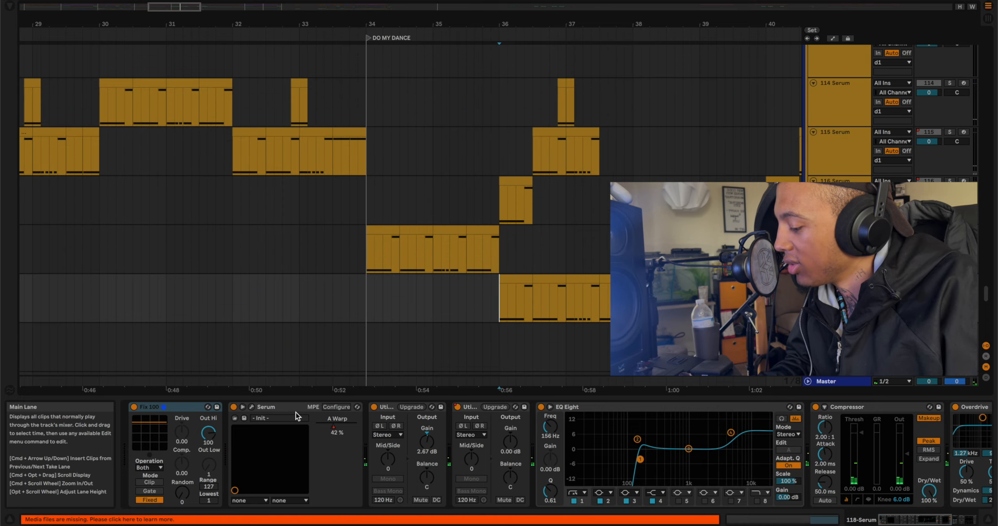
key("a")
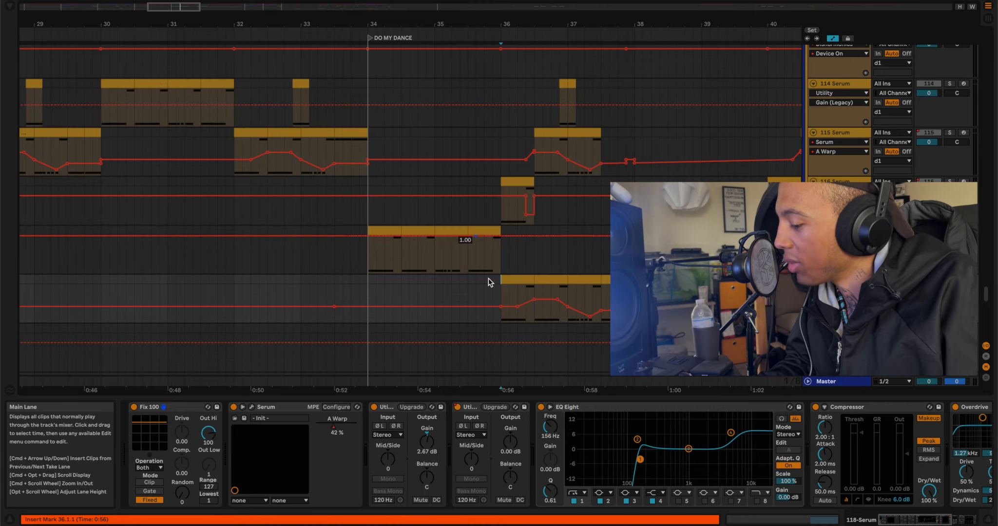
key("a")
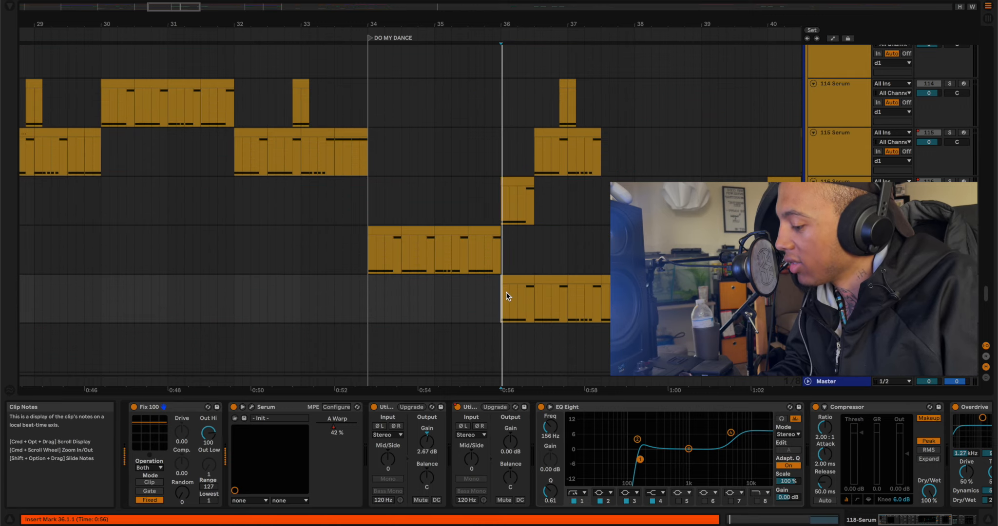
Play the 118 Serum clip while viewing its Serum patch, and return to the start of the DO MY DANCE section.
key("space")
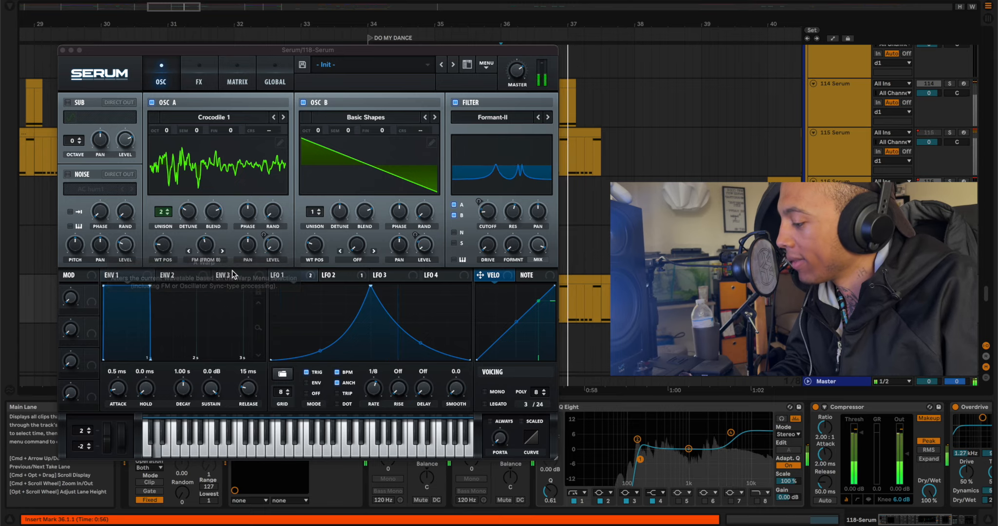
left_click(62, 50)
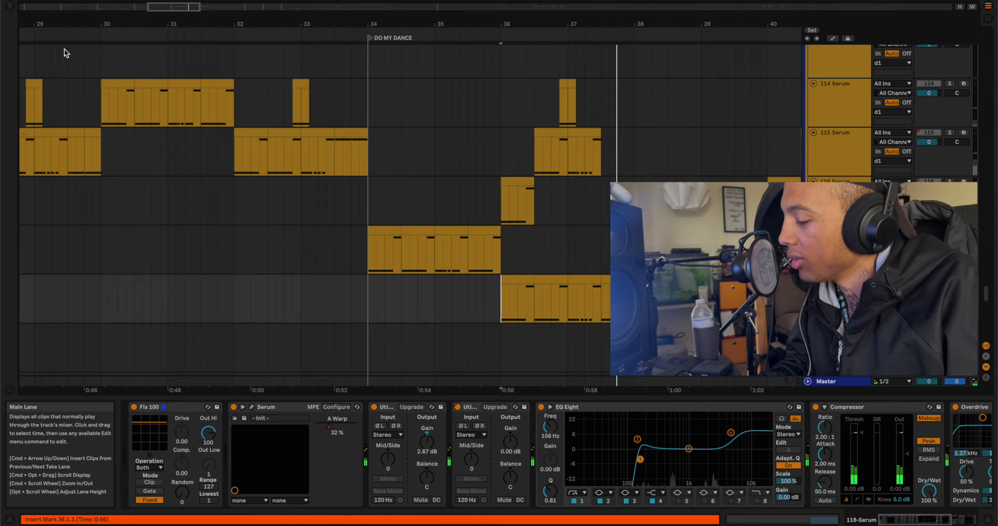
scroll(447, 206, "right", 5)
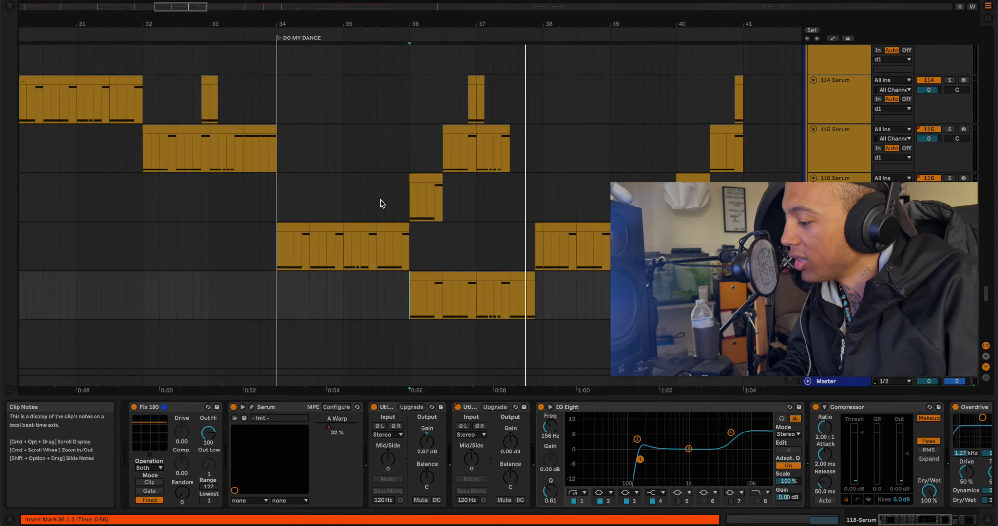
left_click(272, 194)
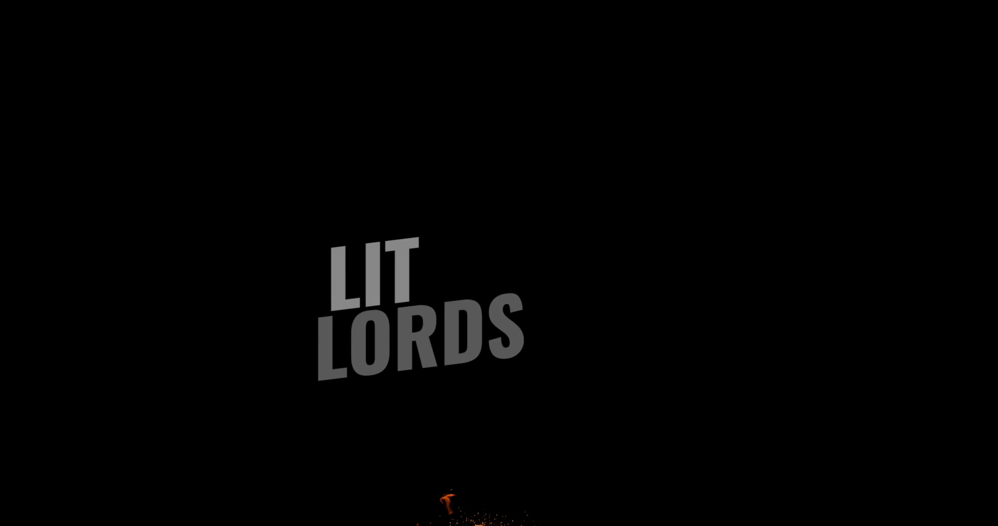